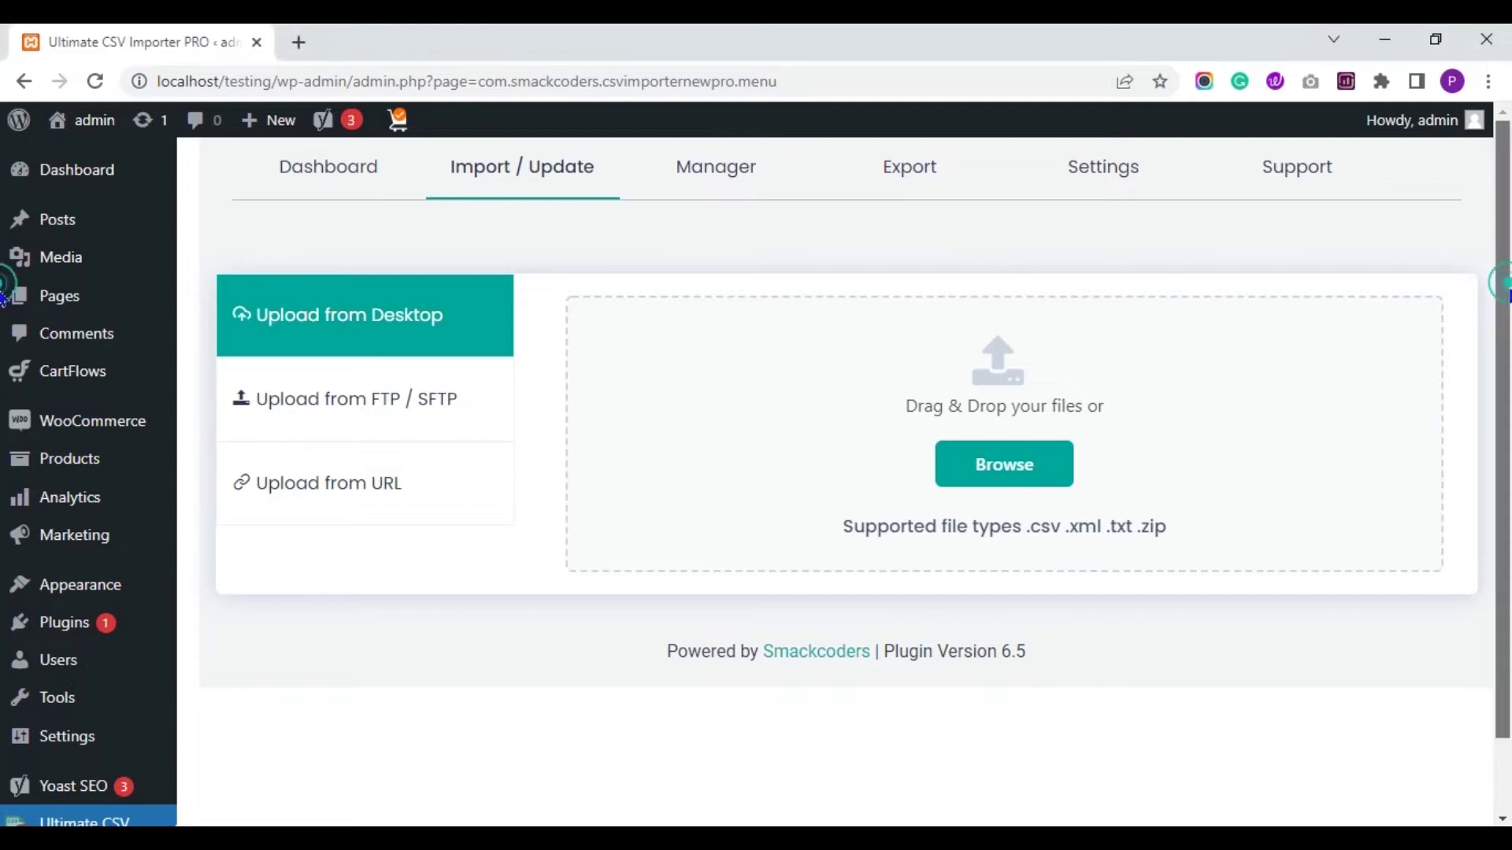
# Scroll the WordPress admin page and bring up the Posts menu in the sidebar
pyautogui.scroll(-1, 1502, 284)
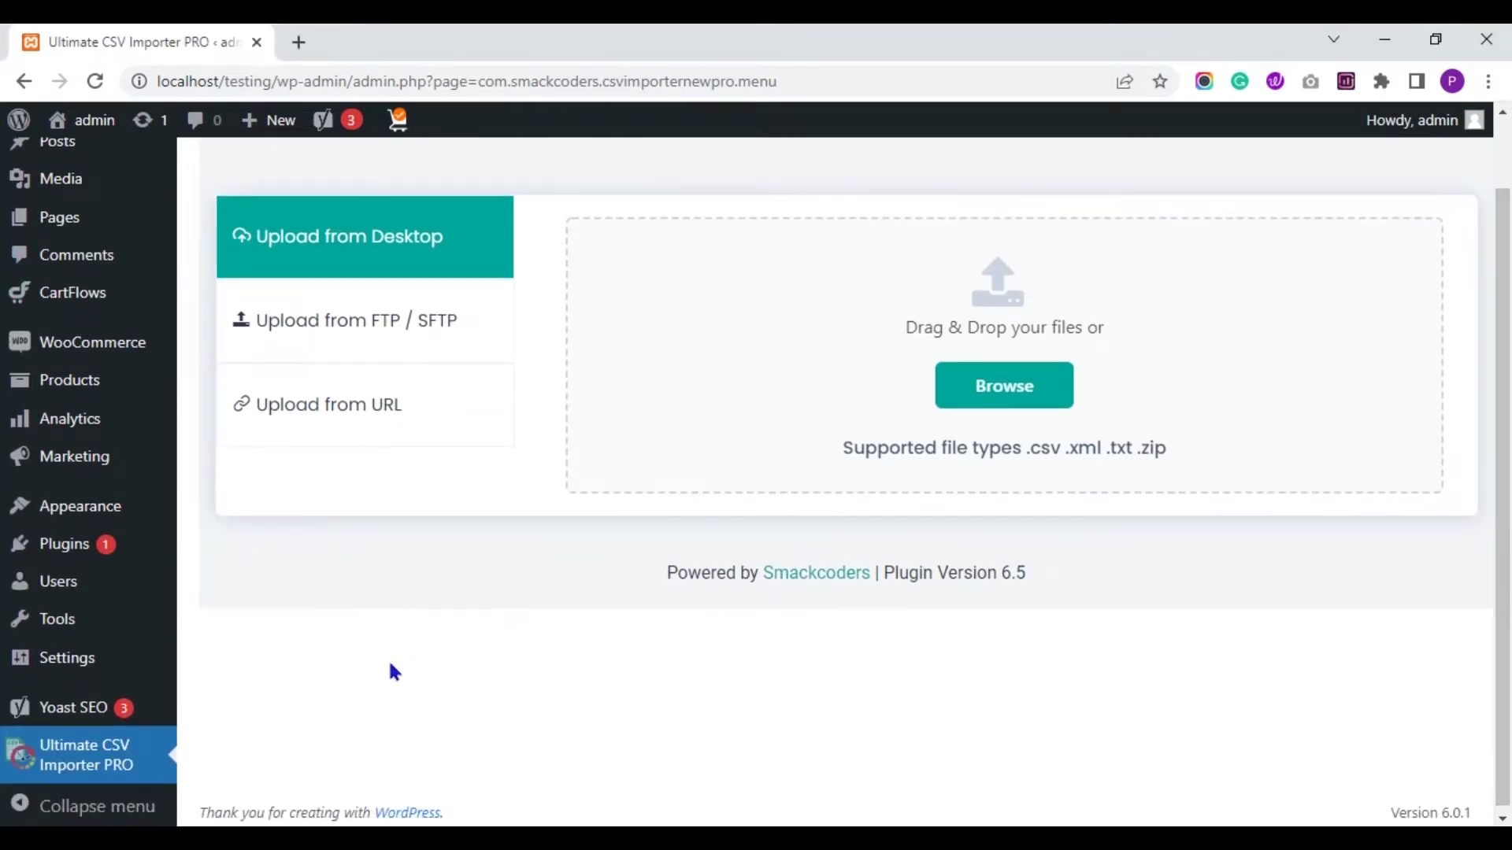
pyautogui.moveTo(126, 707)
pyautogui.moveTo(1502, 371); pyautogui.dragTo(1505, 293)
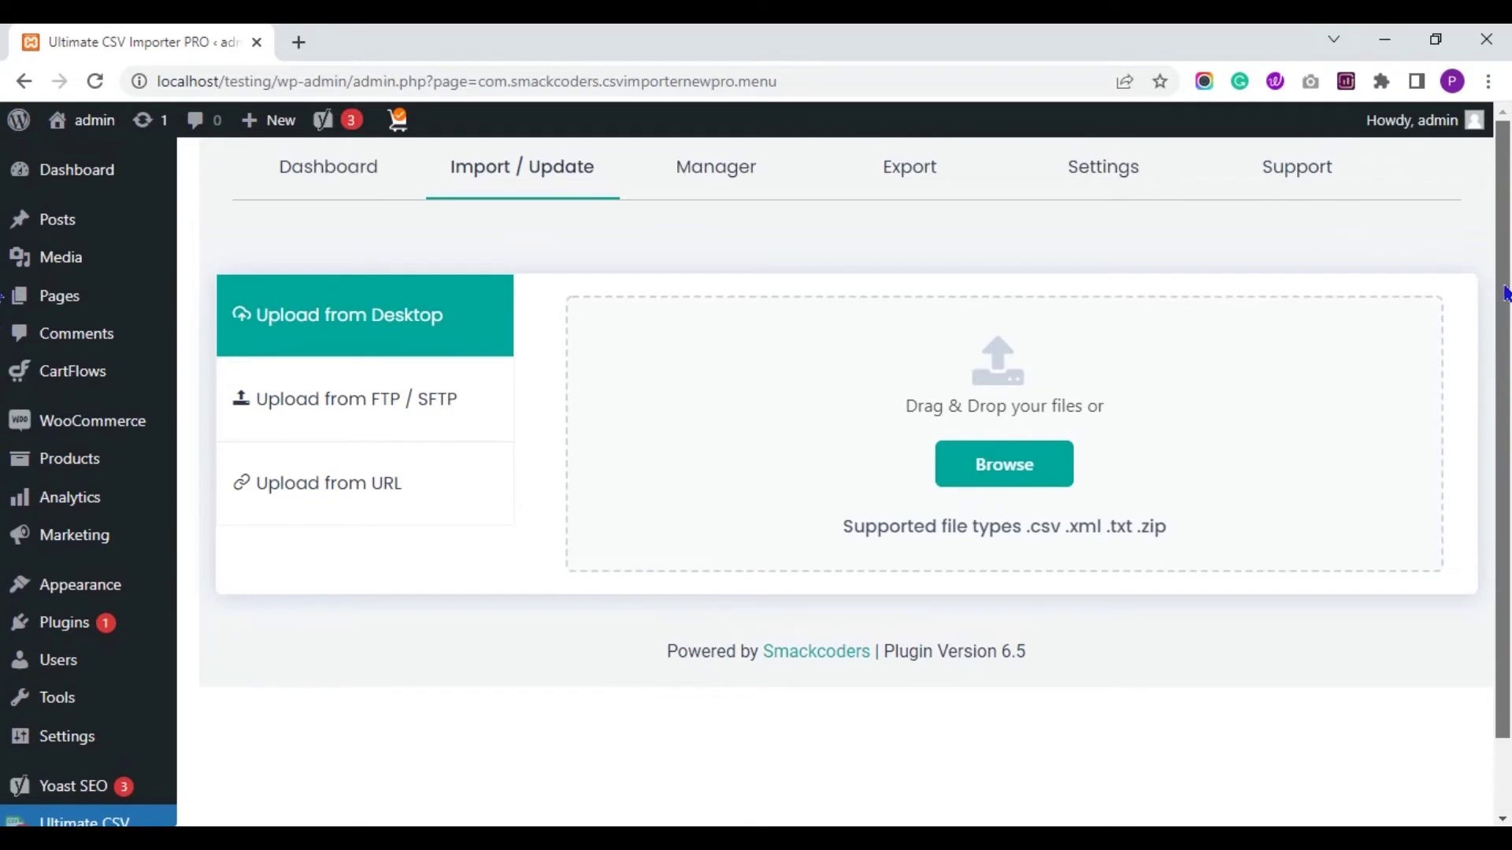
pyautogui.moveTo(62, 236)
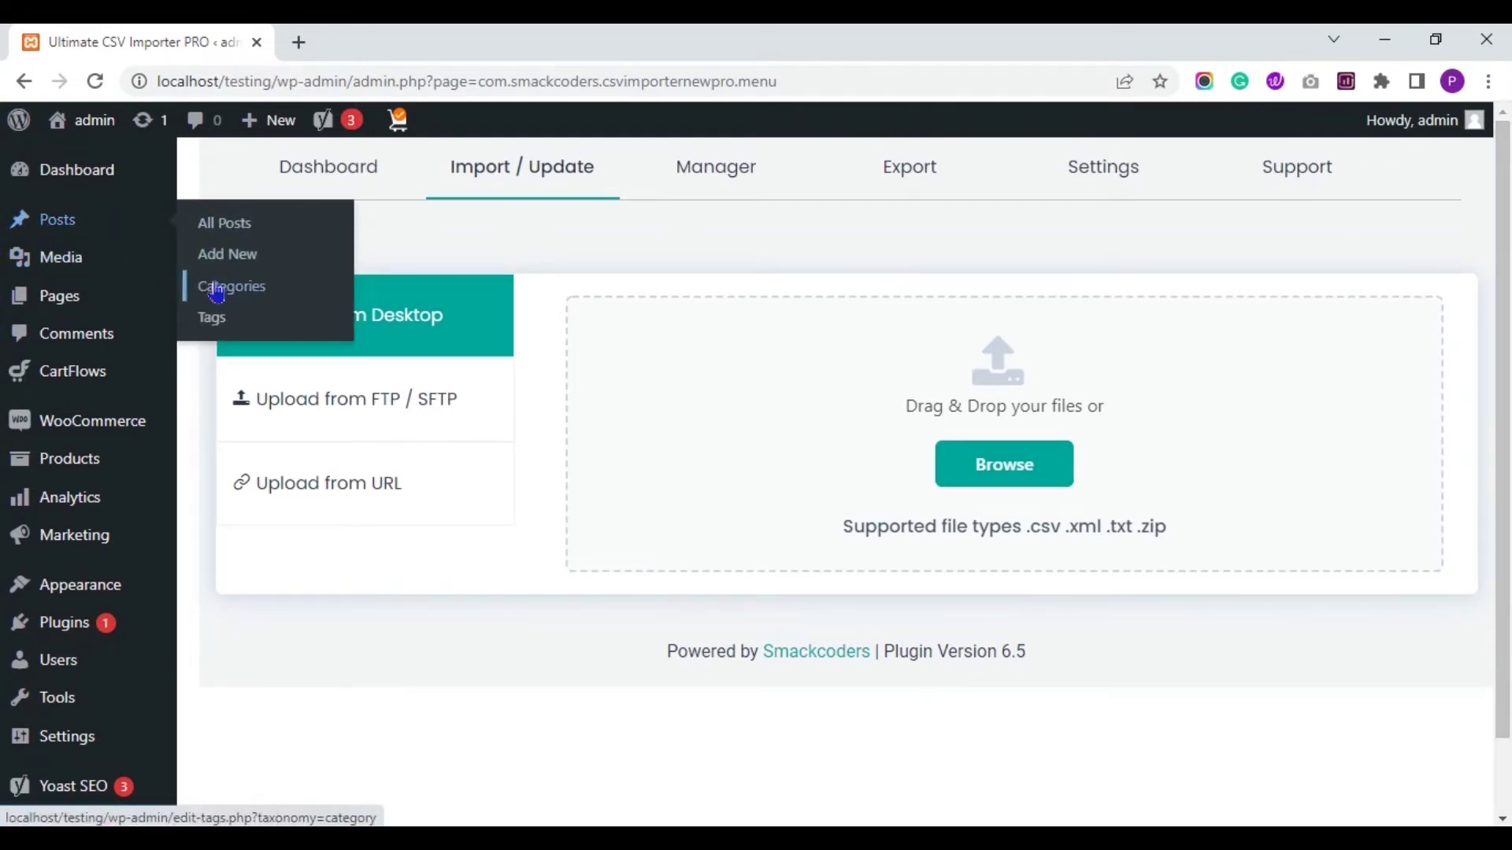
# Open Posts > Add New in a new browser tab and scroll to the Yoast SEO box
pyautogui.rightClick(227, 256)
pyautogui.click(236, 268)
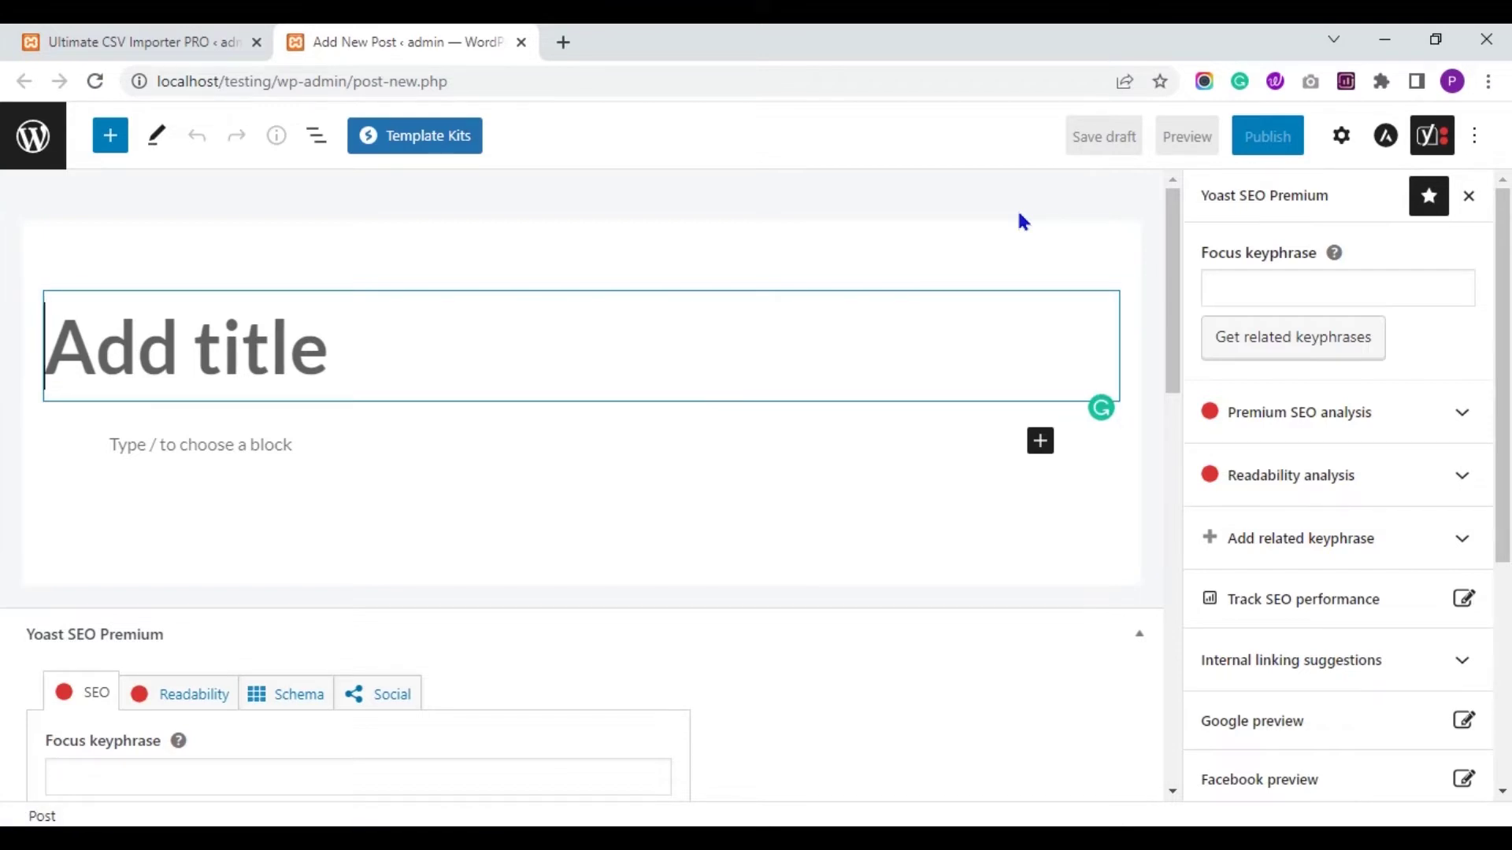
pyautogui.click(1168, 228)
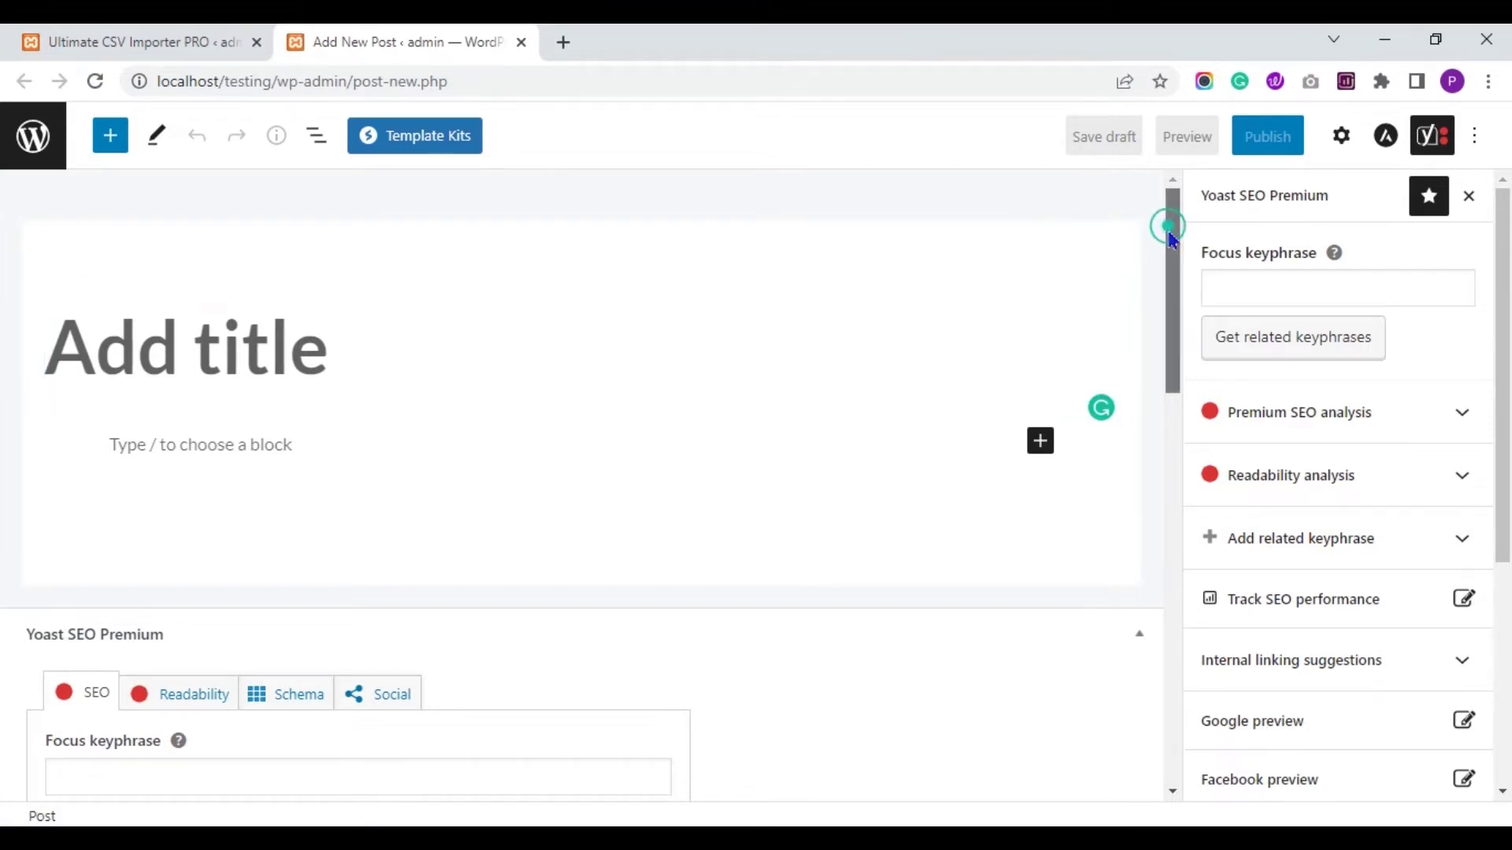
pyautogui.moveTo(1171, 236); pyautogui.dragTo(1178, 372)
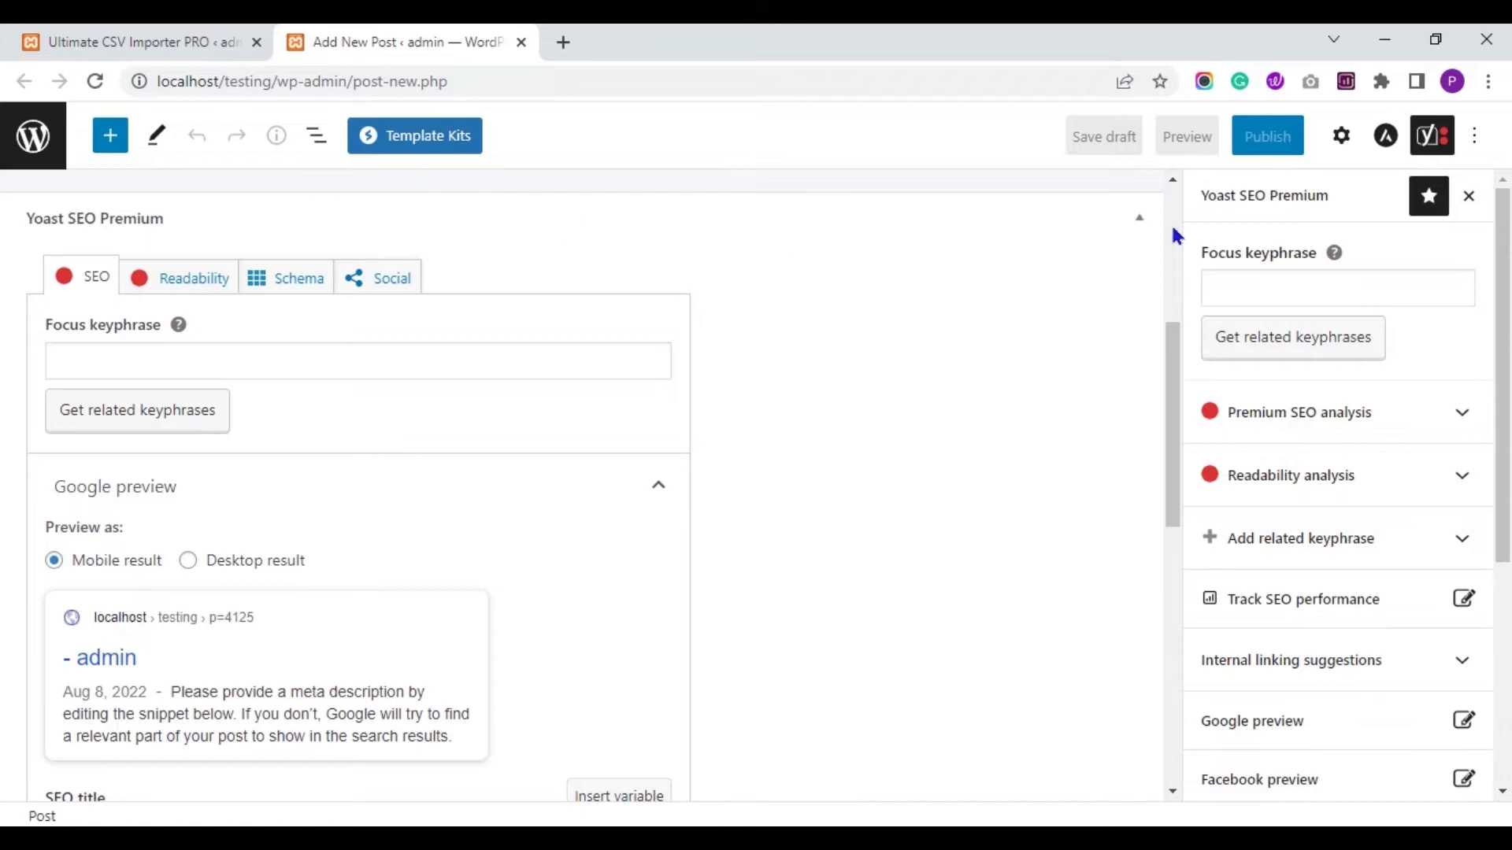
pyautogui.moveTo(1171, 333); pyautogui.dragTo(1173, 348)
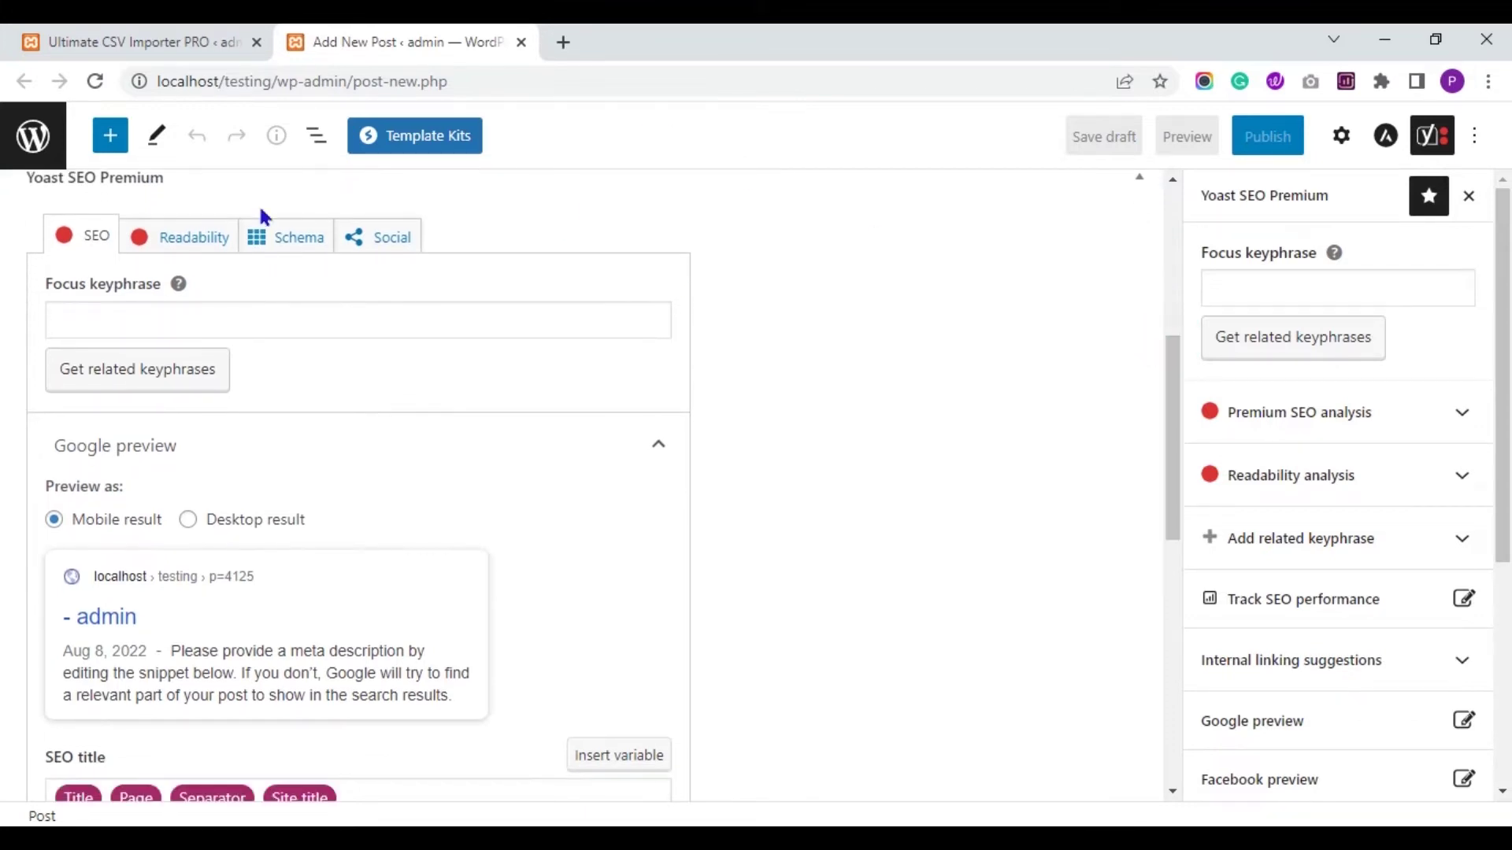
# Cycle through the Yoast Readability, Schema, Social and SEO tabs of the empty post
pyautogui.click(155, 240)
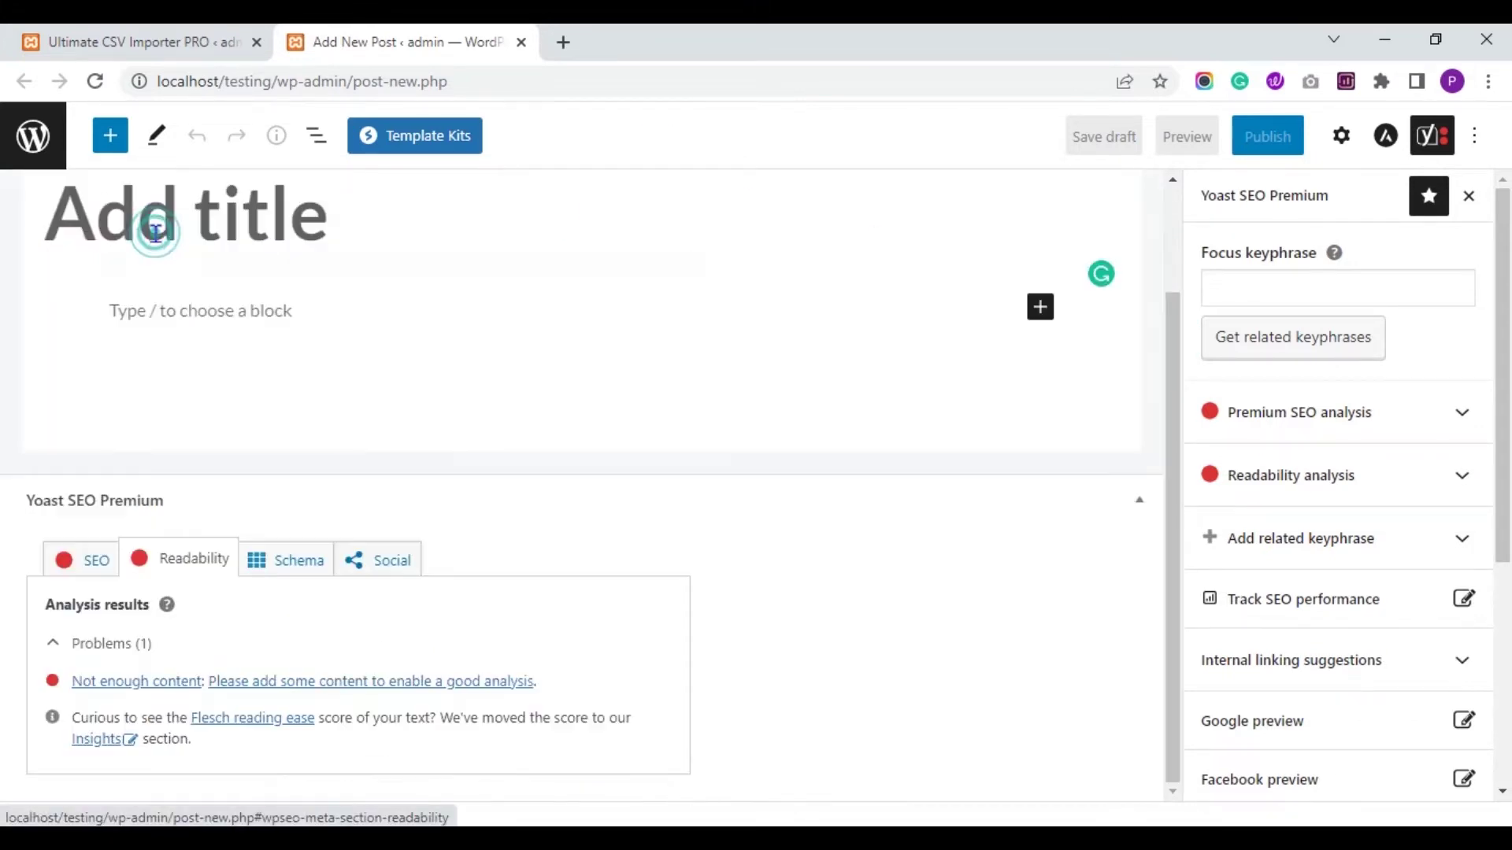
pyautogui.click(304, 571)
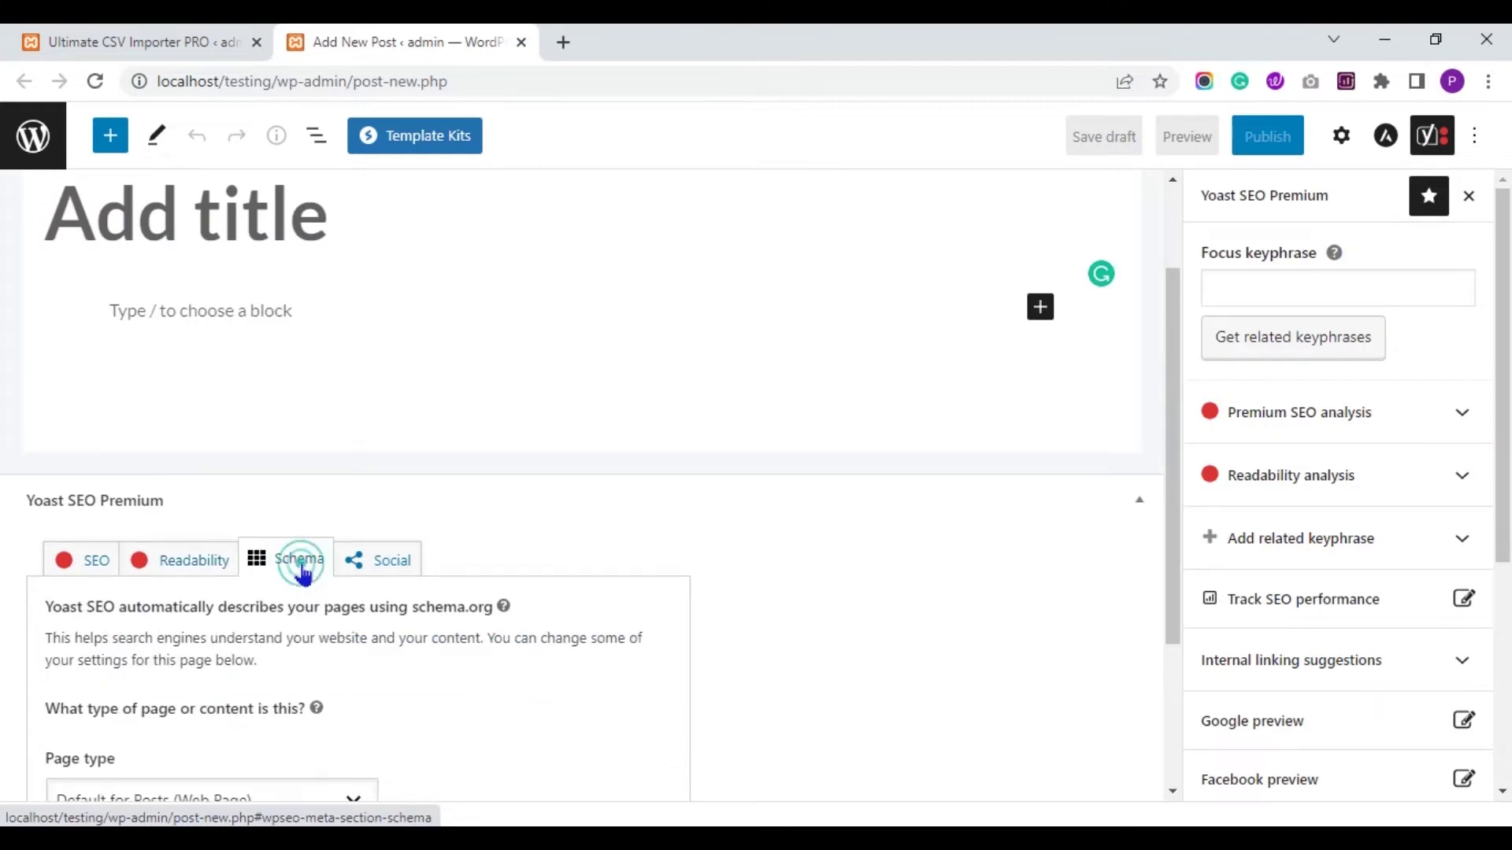
pyautogui.click(383, 565)
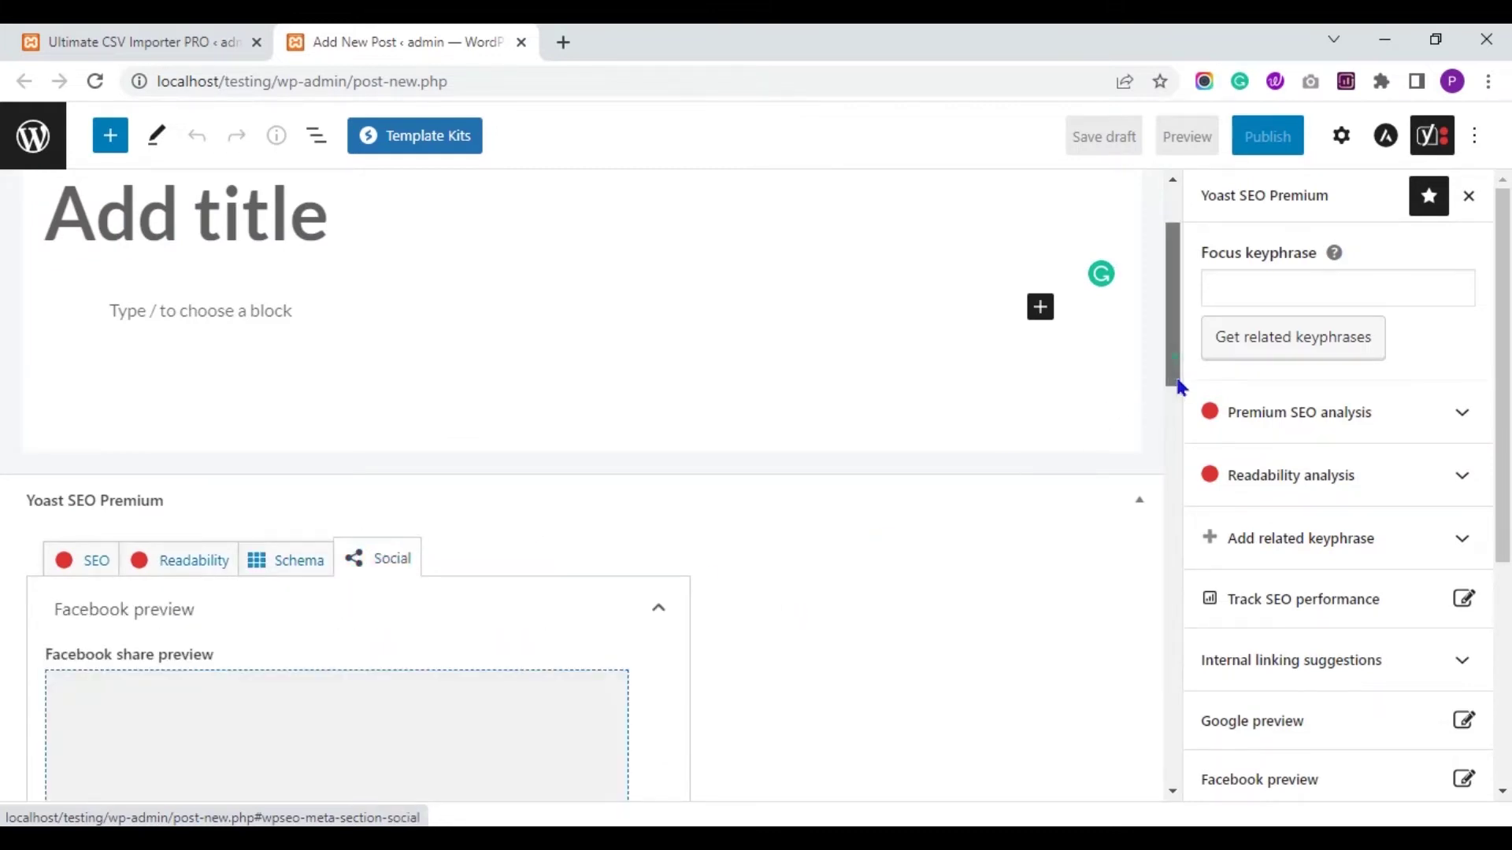
pyautogui.scroll(-3, 1180, 387)
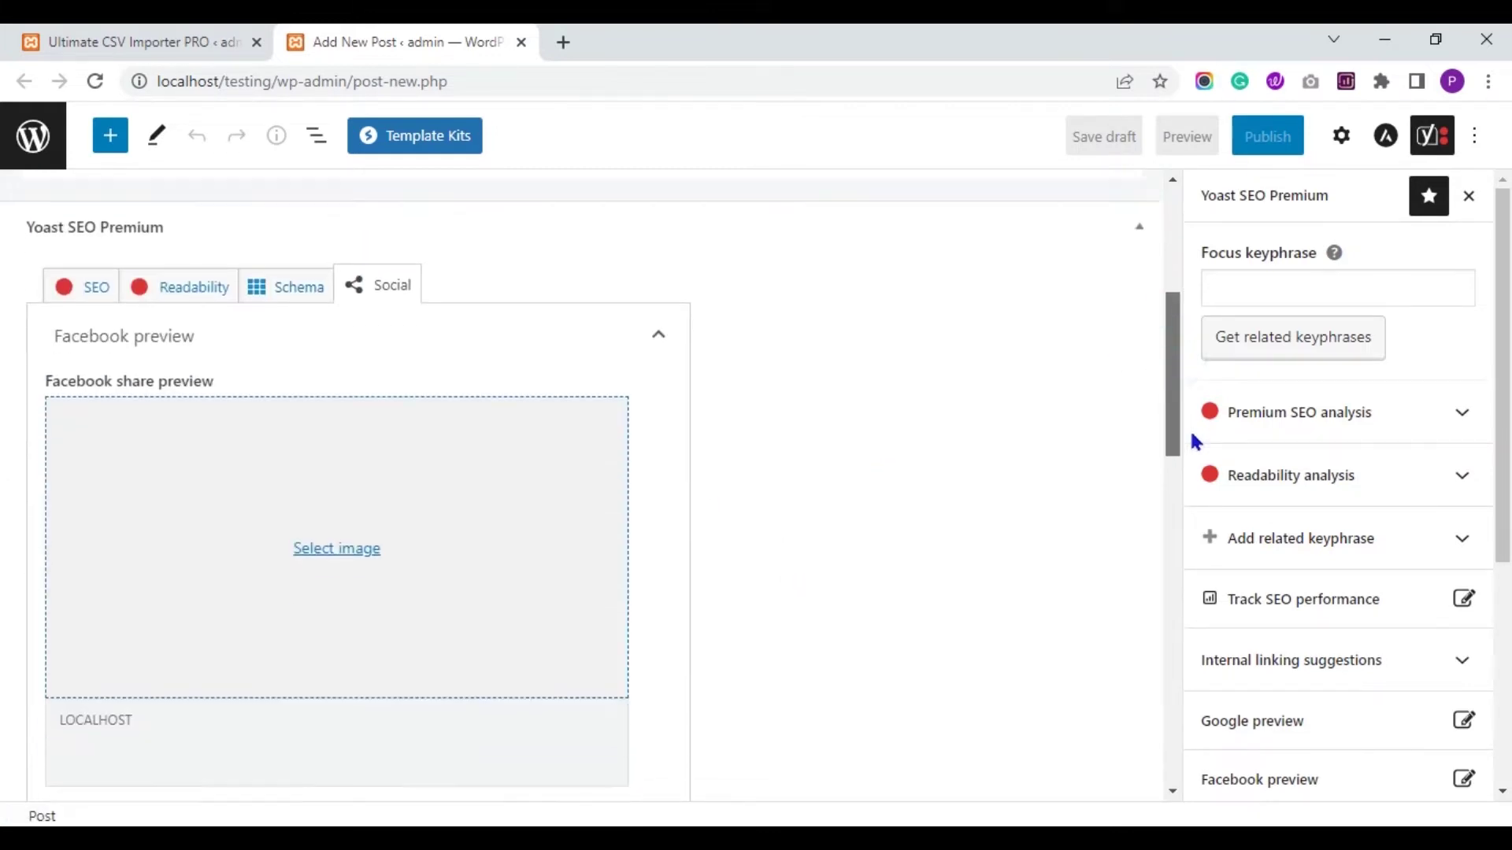
pyautogui.click(102, 272)
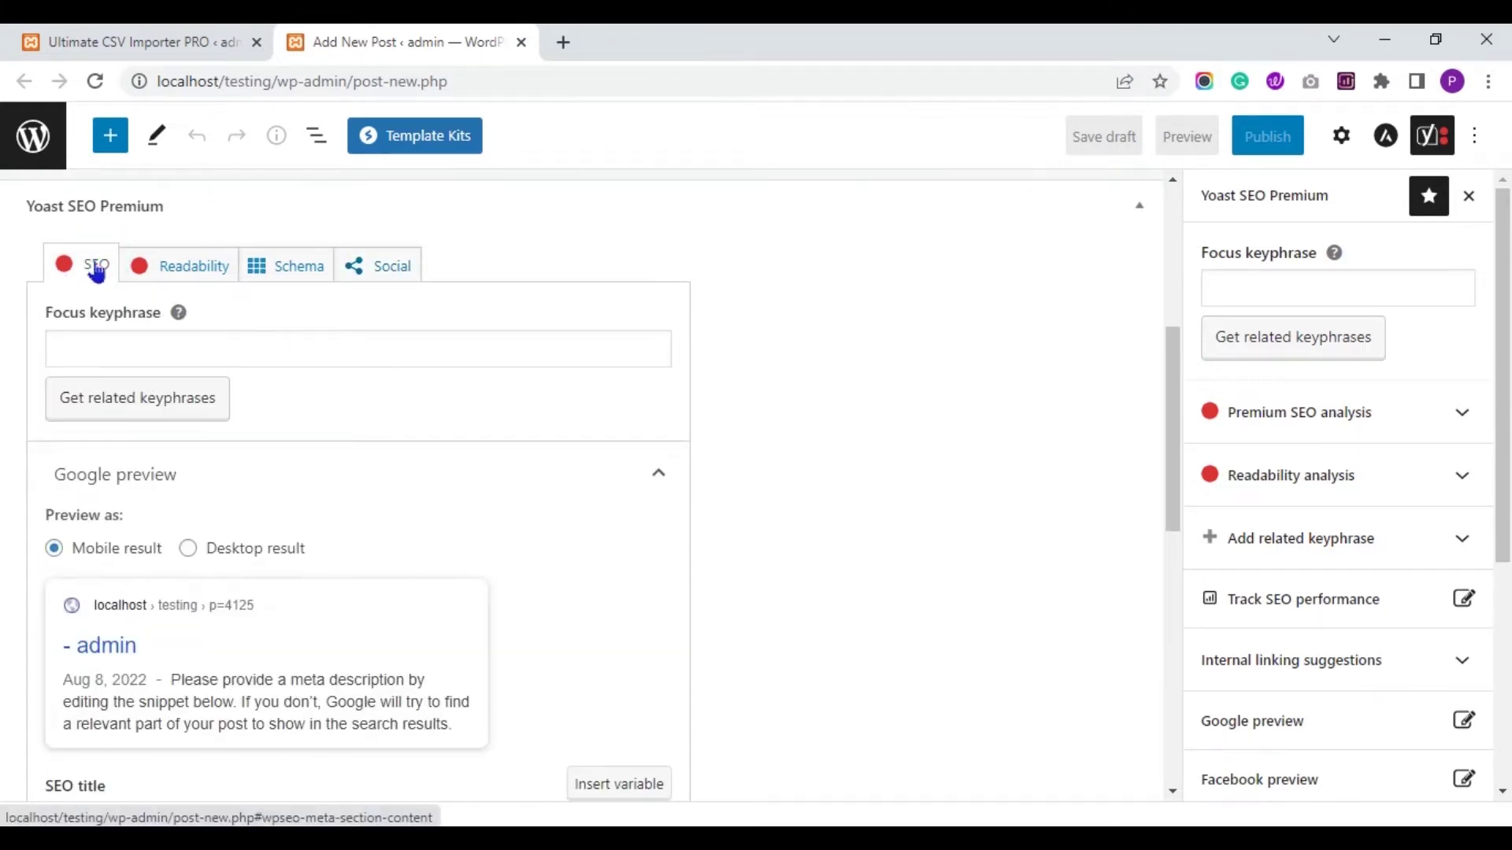
pyautogui.click(306, 285)
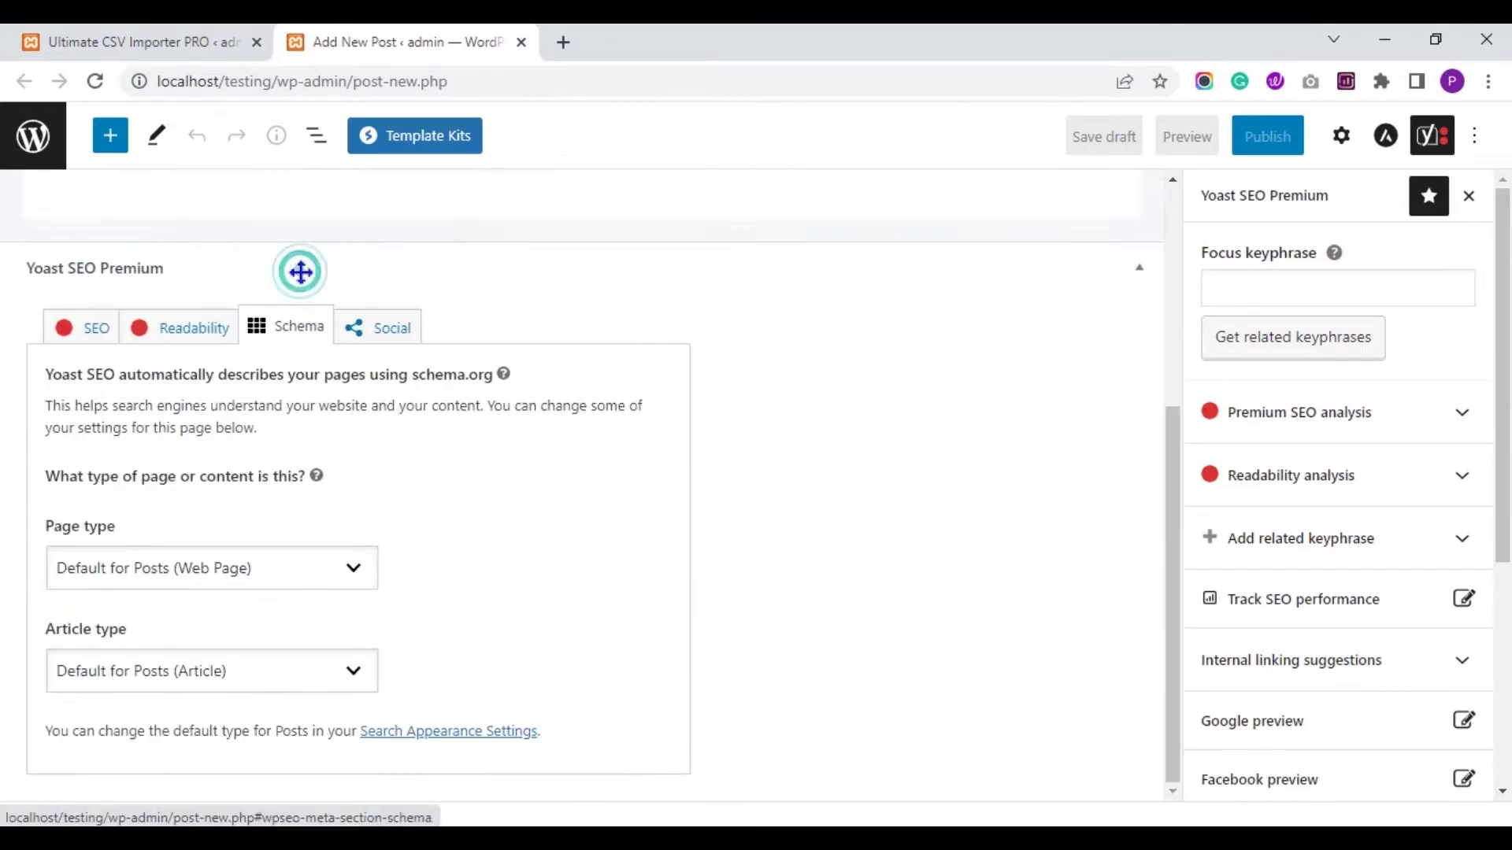
pyautogui.click(389, 338)
pyautogui.click(95, 337)
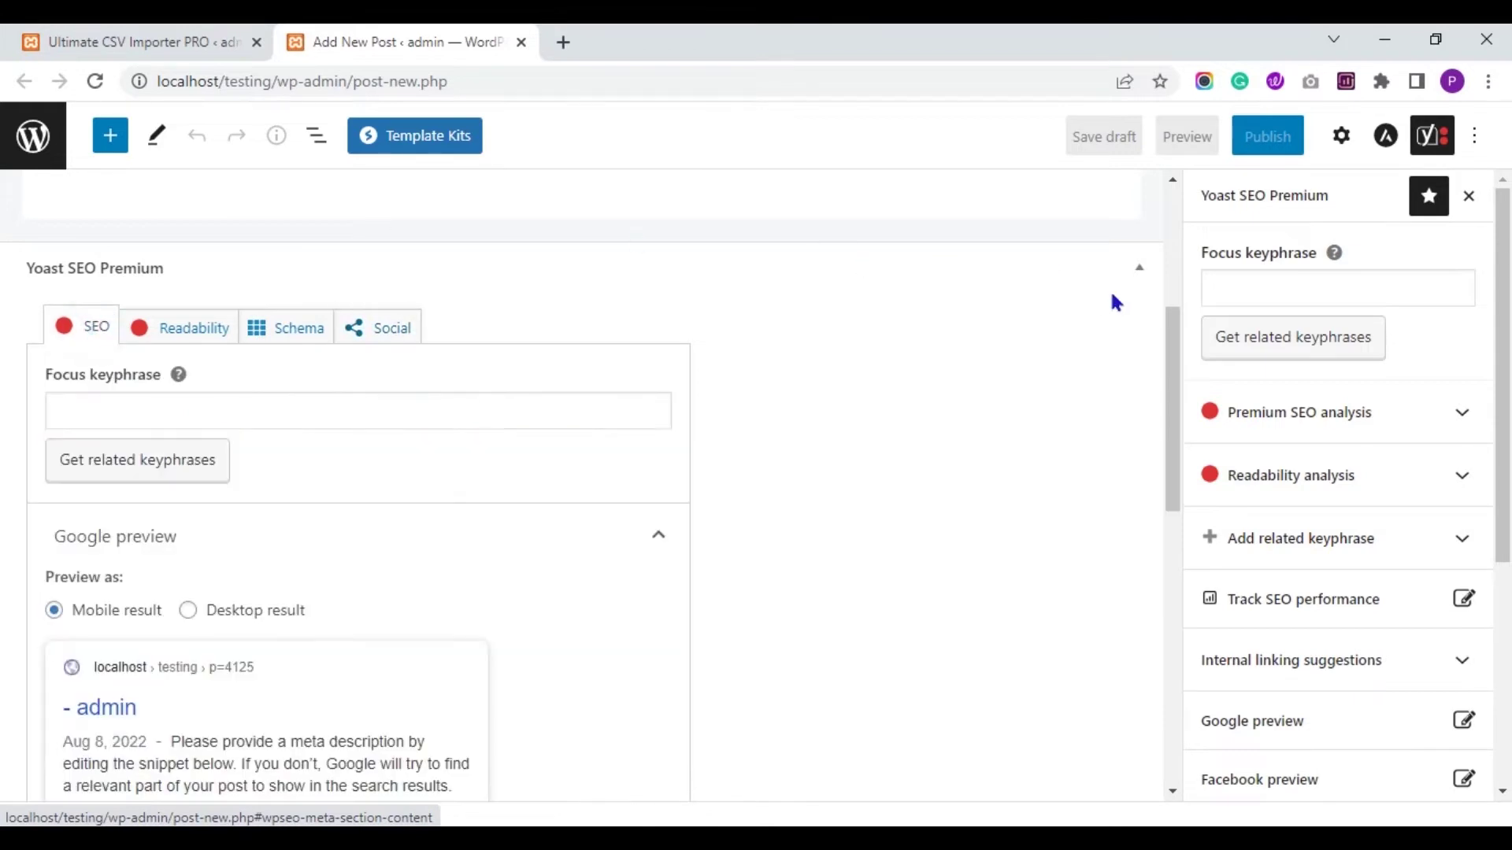
# Expand the Premium SEO analysis and Cornerstone content sections of the Yoast SEO tab
pyautogui.moveTo(1172, 337); pyautogui.dragTo(1172, 370)
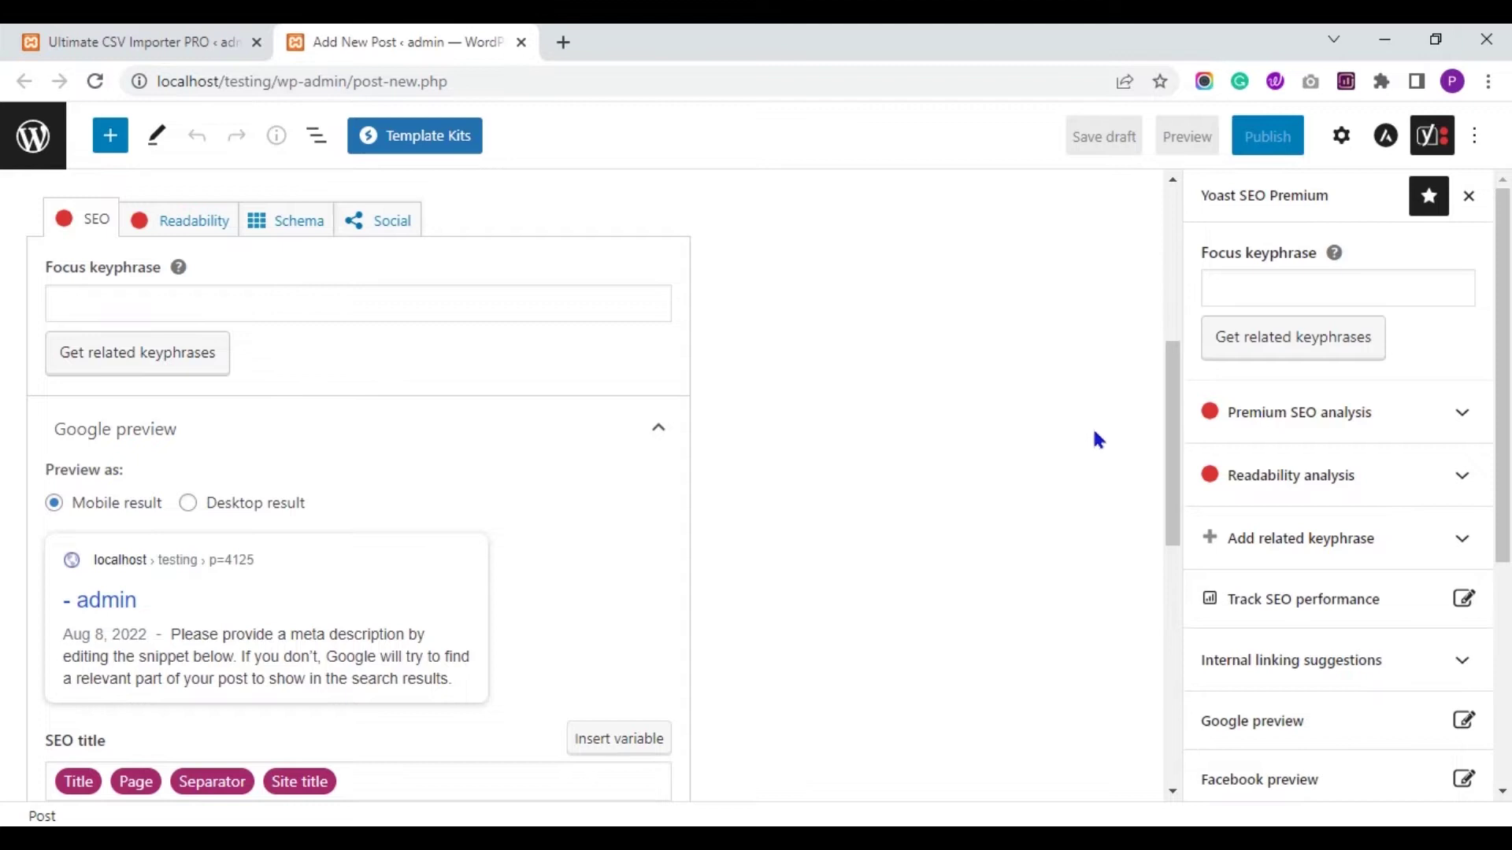
pyautogui.moveTo(1173, 431); pyautogui.dragTo(1188, 547)
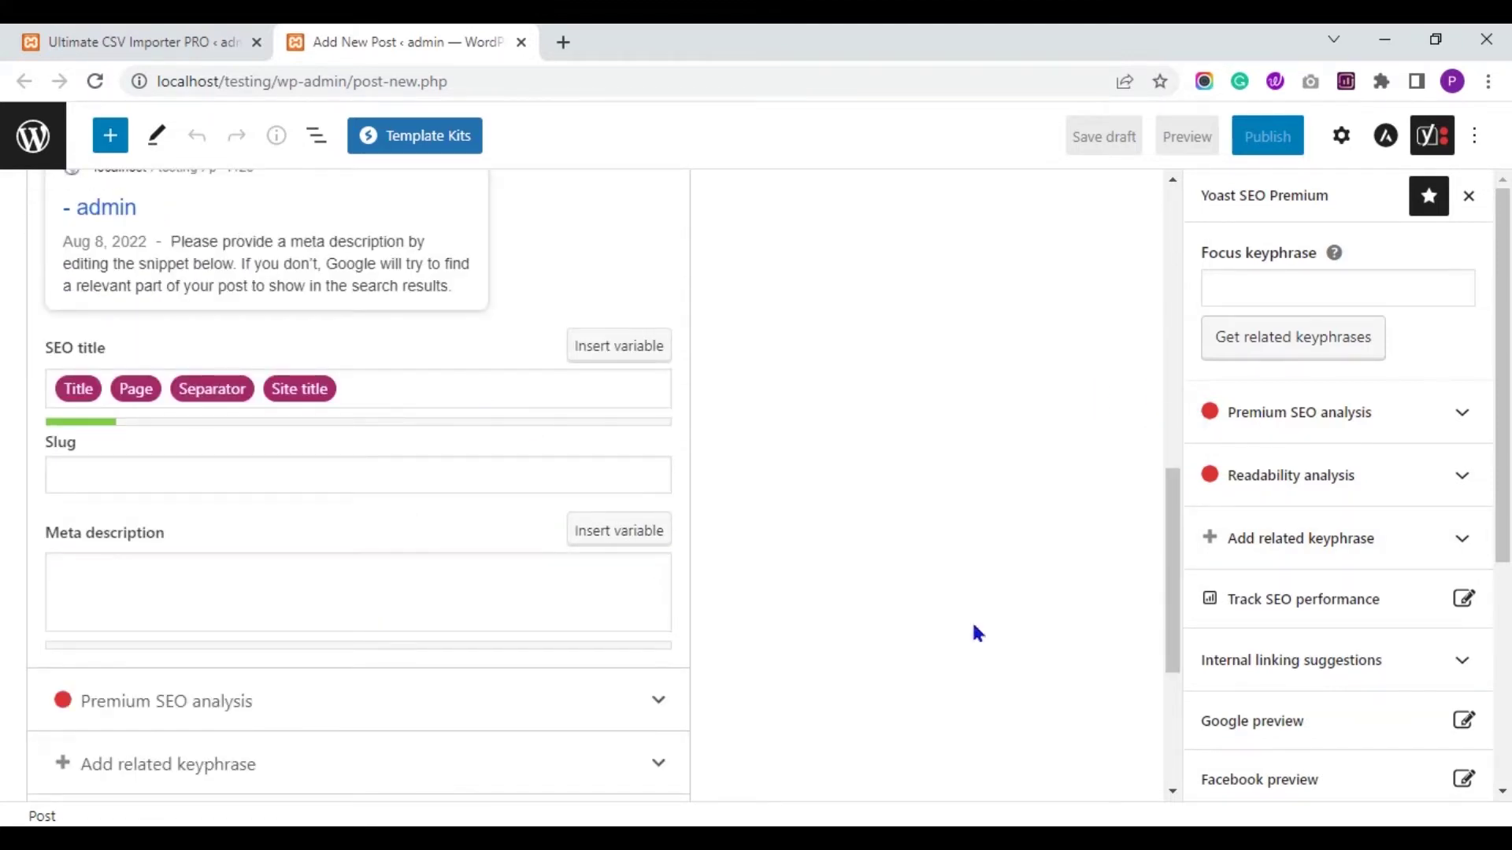
pyautogui.moveTo(1175, 528); pyautogui.dragTo(1186, 635)
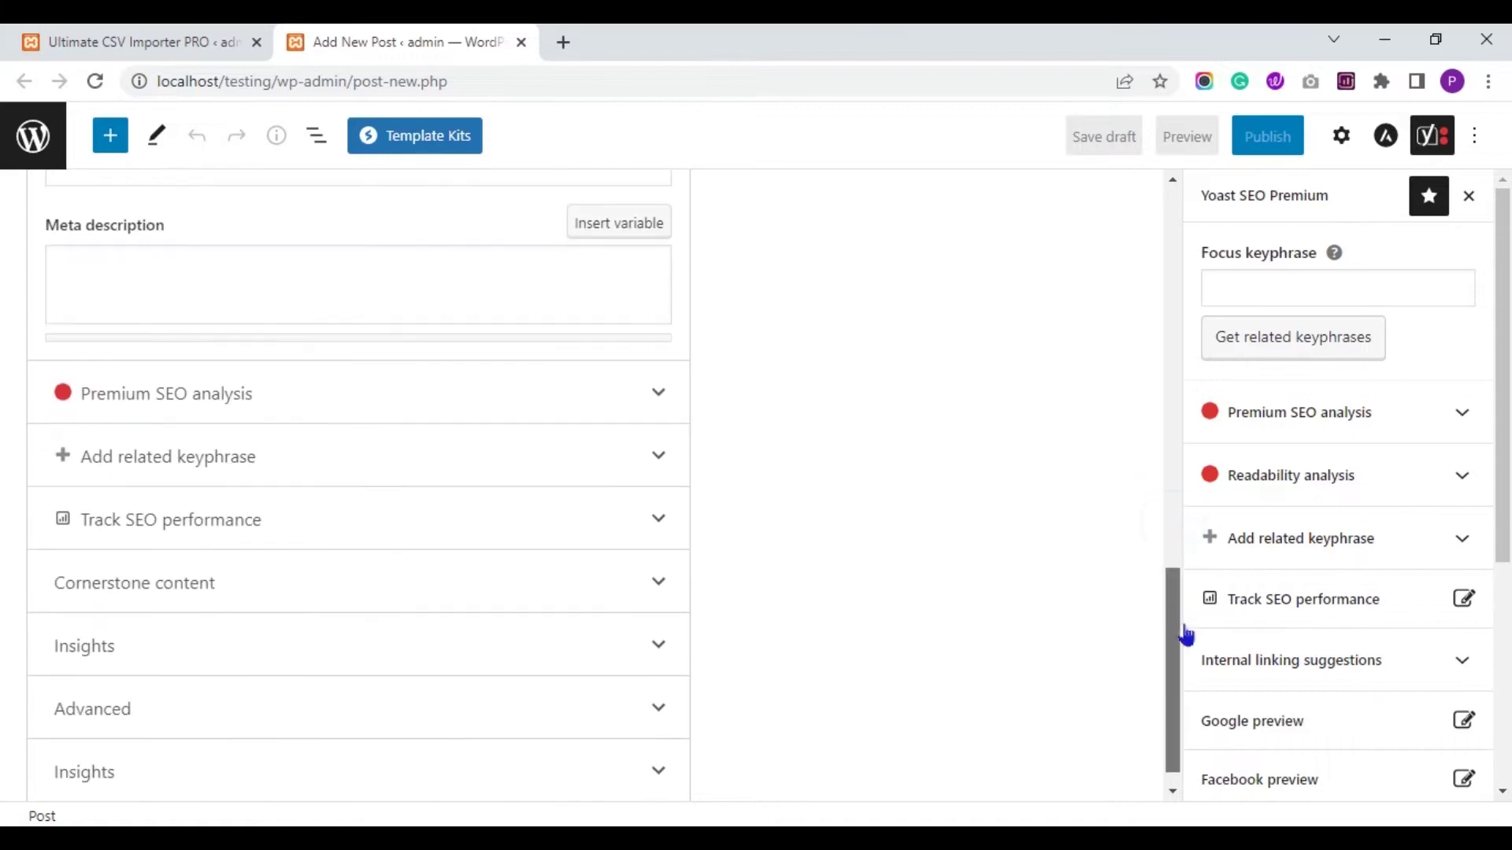
pyautogui.click(593, 394)
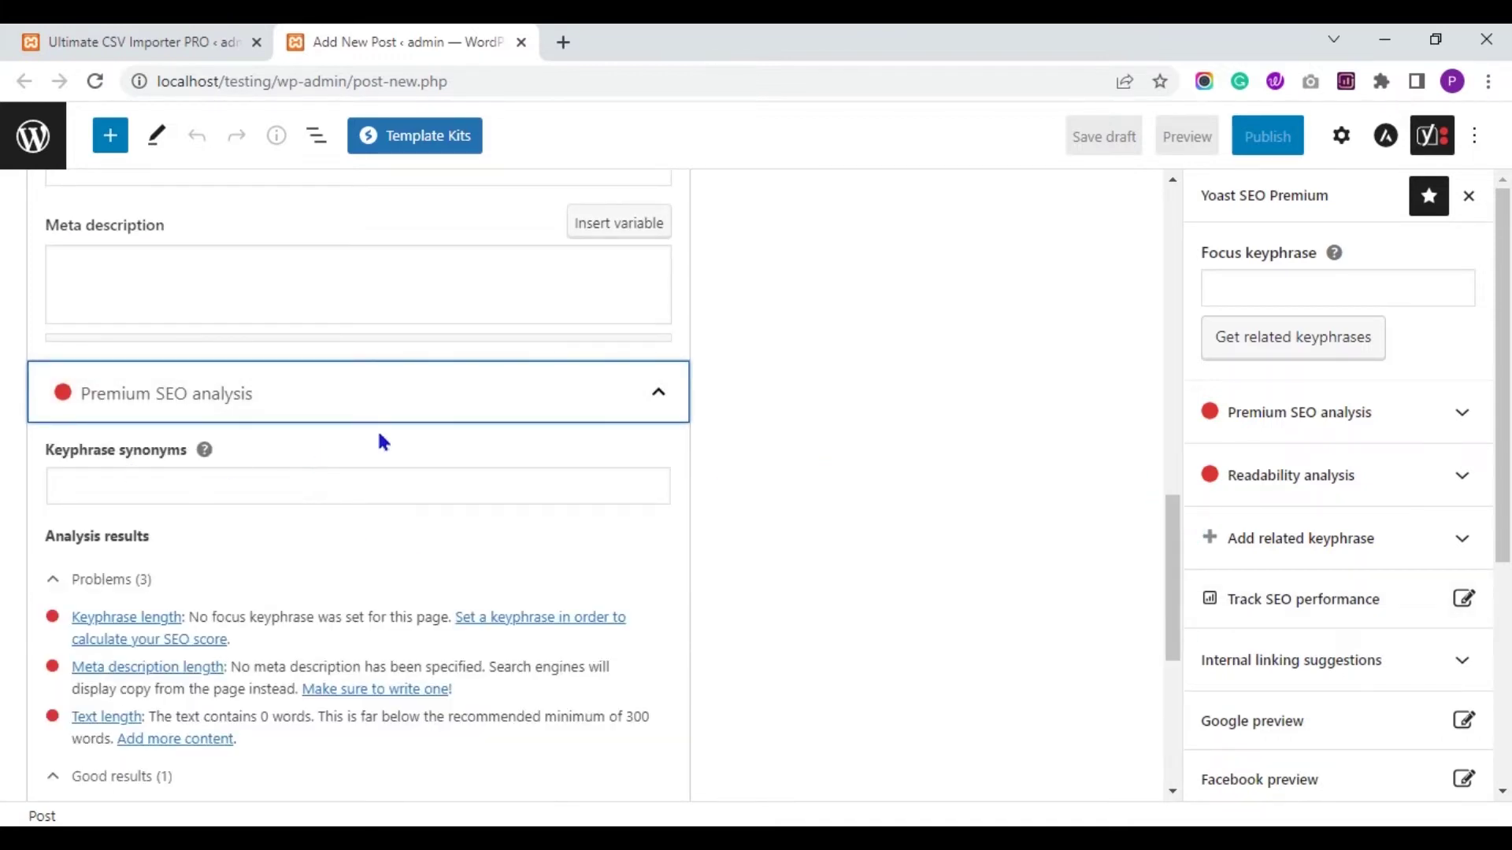
pyautogui.moveTo(1170, 527); pyautogui.dragTo(1188, 662)
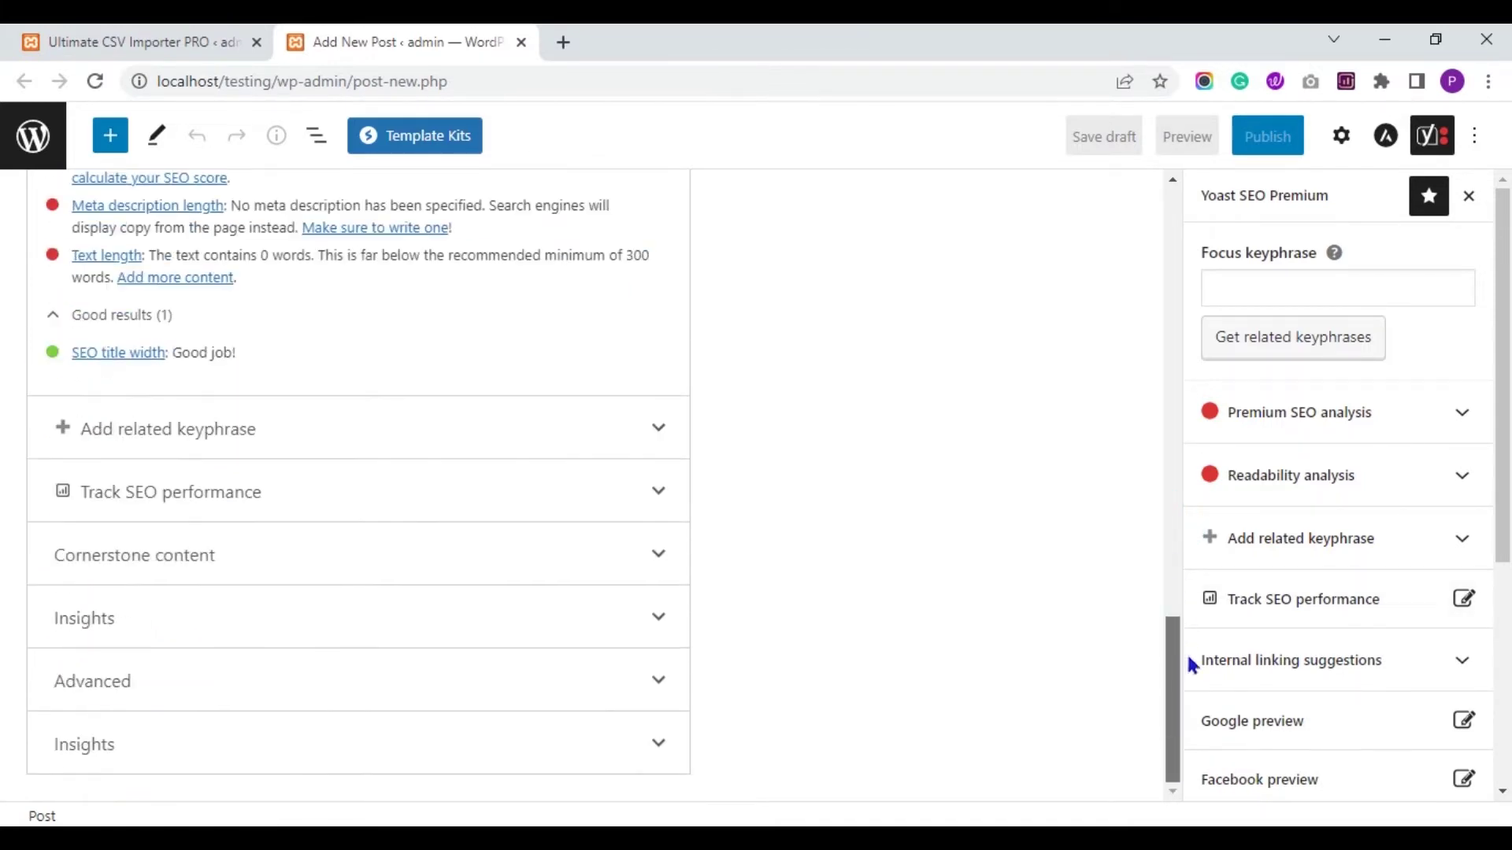
pyautogui.click(524, 545)
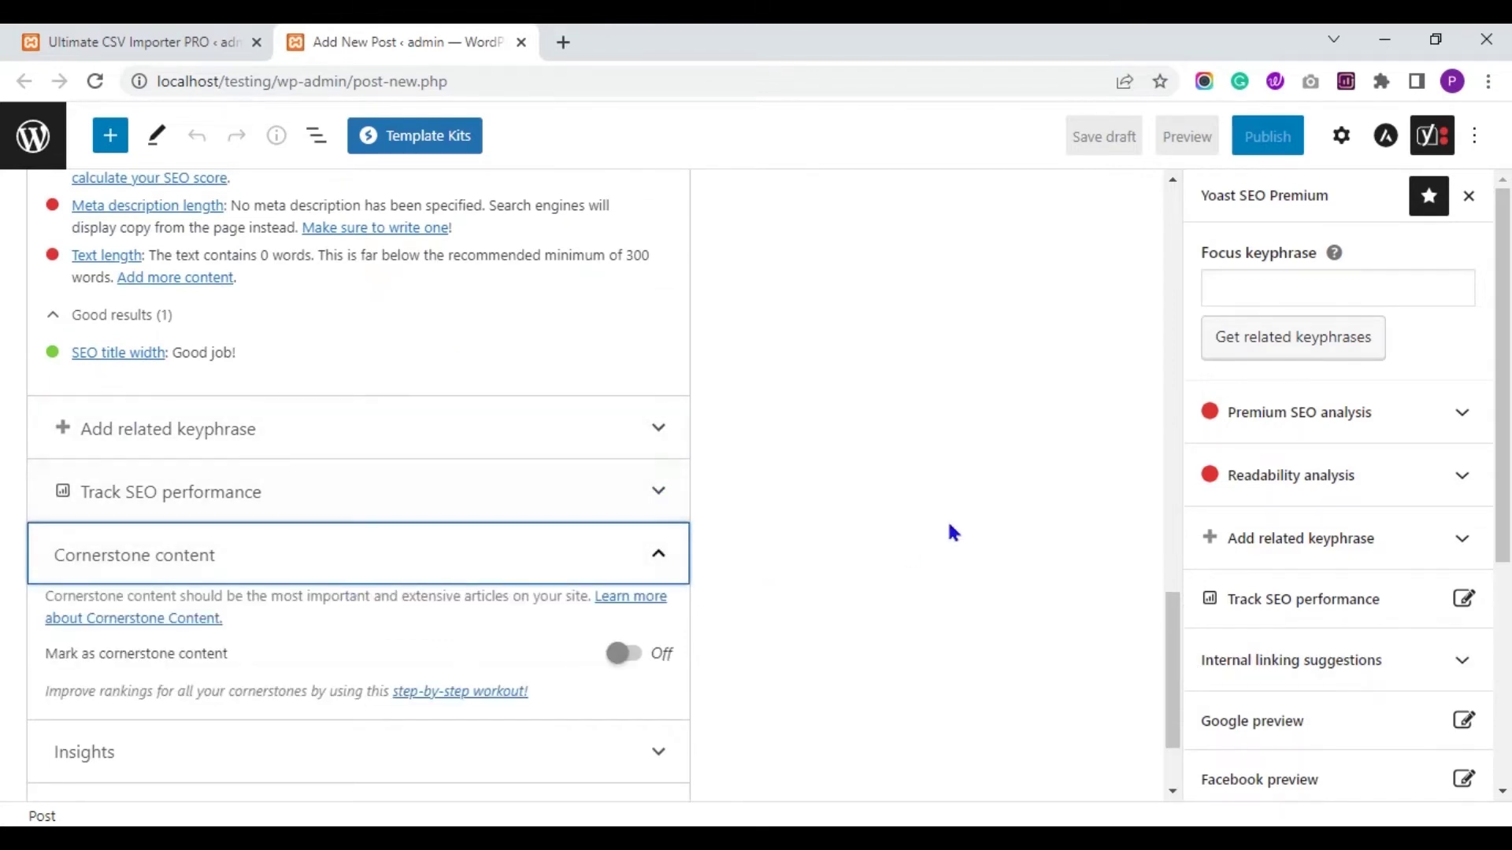
# Expand the Advanced search engine settings, then scroll back up to the Yoast tabs
pyautogui.scroll(-2, 1173, 634)
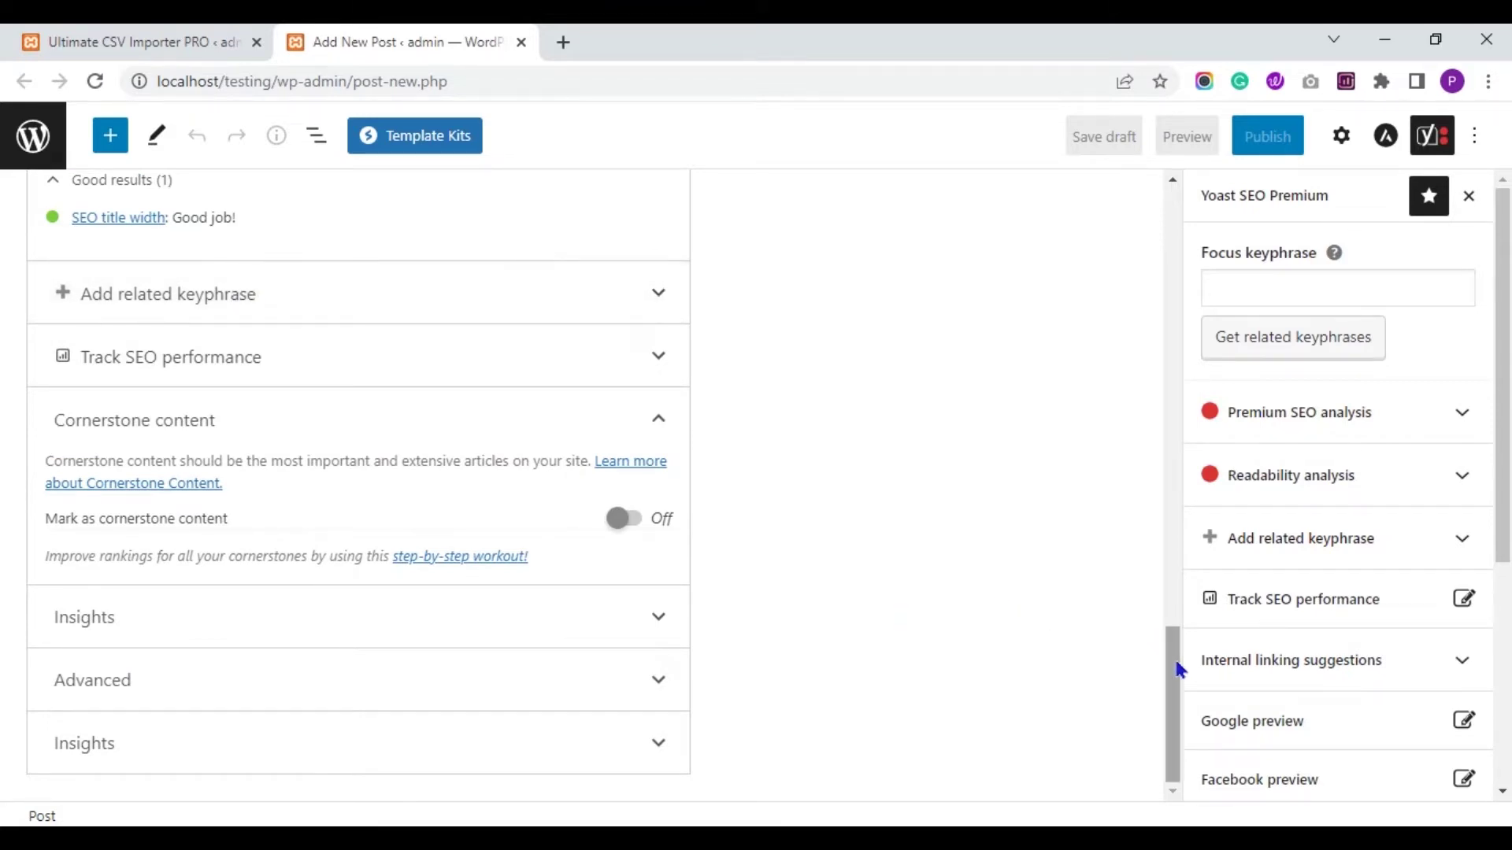
pyautogui.moveTo(1173, 660); pyautogui.dragTo(1178, 699)
pyautogui.click(658, 681)
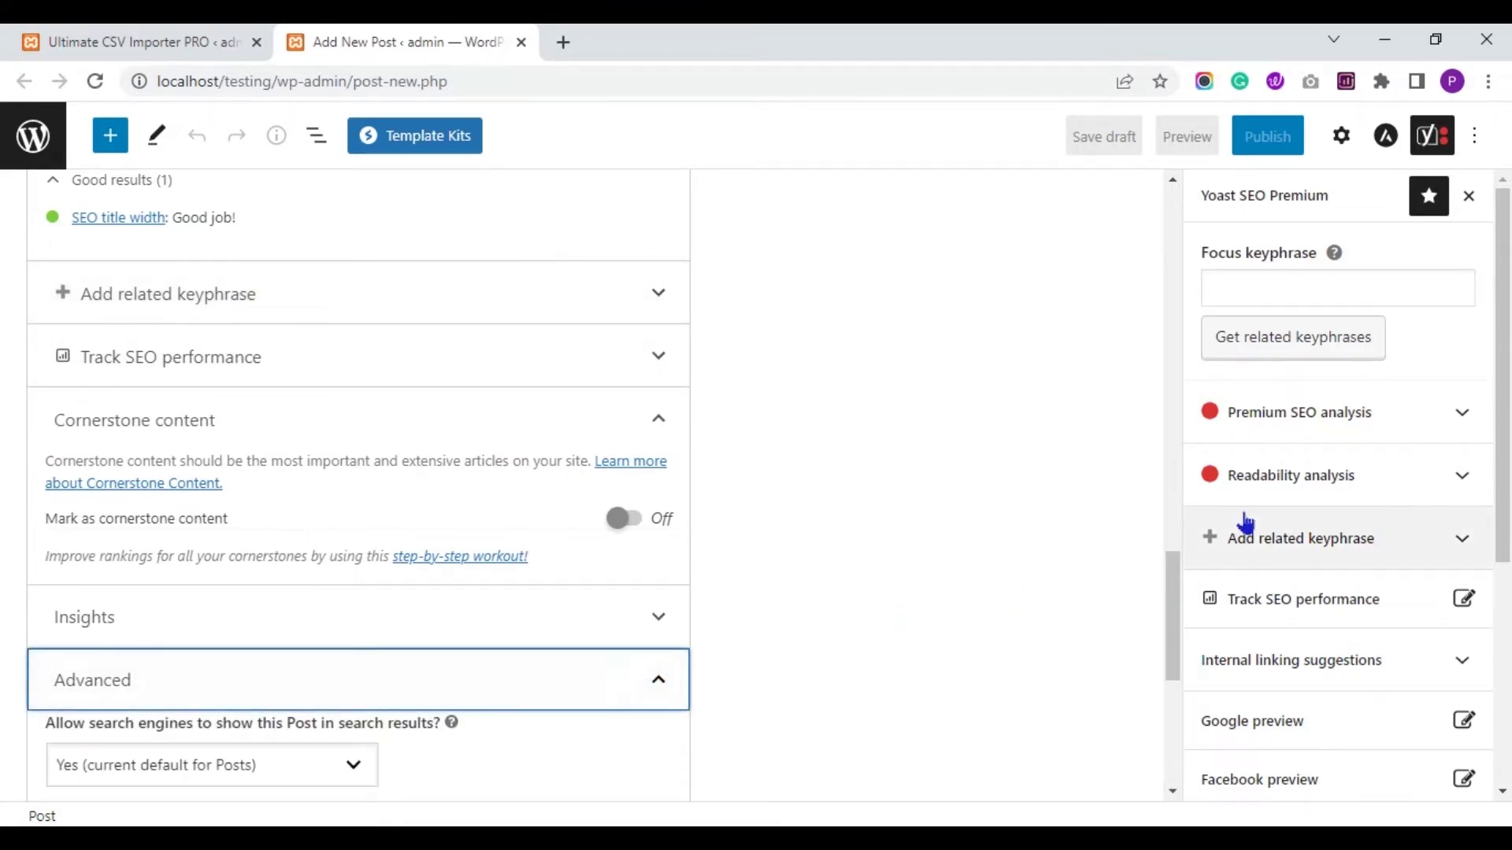
pyautogui.moveTo(1181, 575); pyautogui.dragTo(1184, 661)
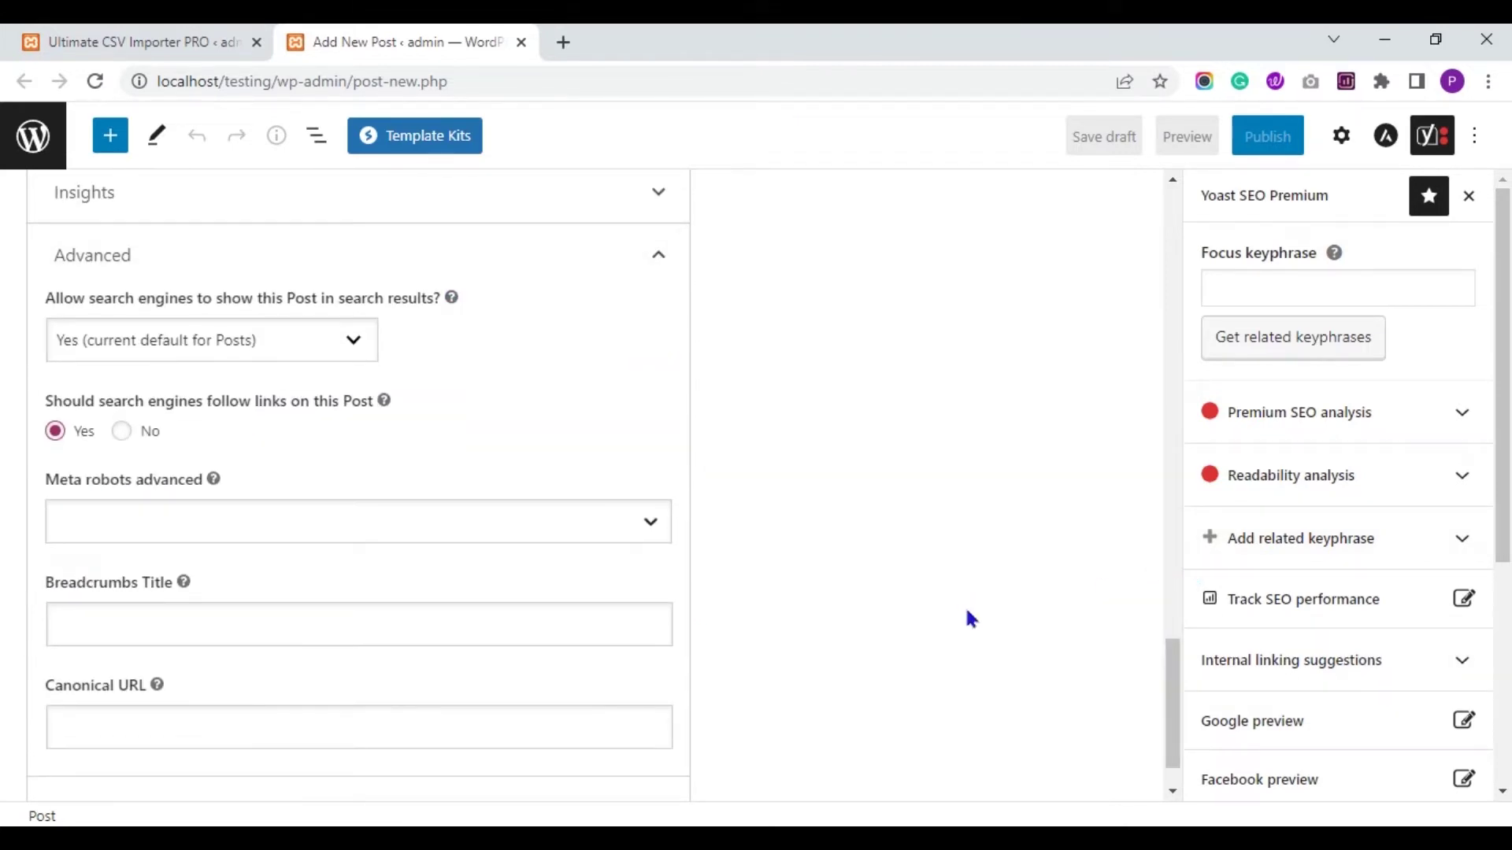
pyautogui.scroll(-1, 1177, 689)
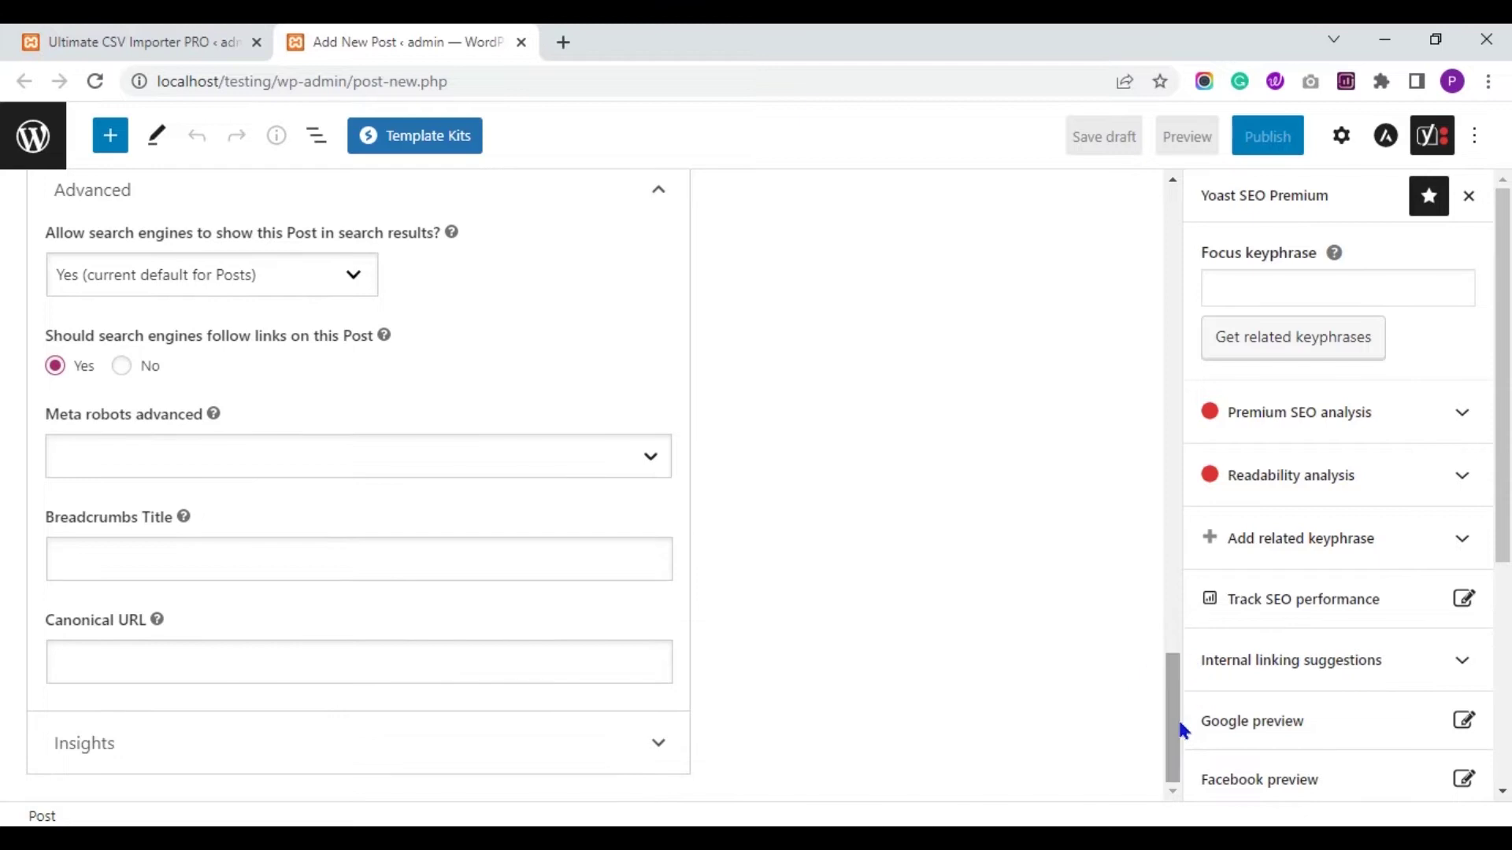
pyautogui.moveTo(1178, 682); pyautogui.dragTo(1149, 286)
# Open the Schema then Social tabs and scroll through the empty Facebook and Twitter fields
pyautogui.click(281, 415)
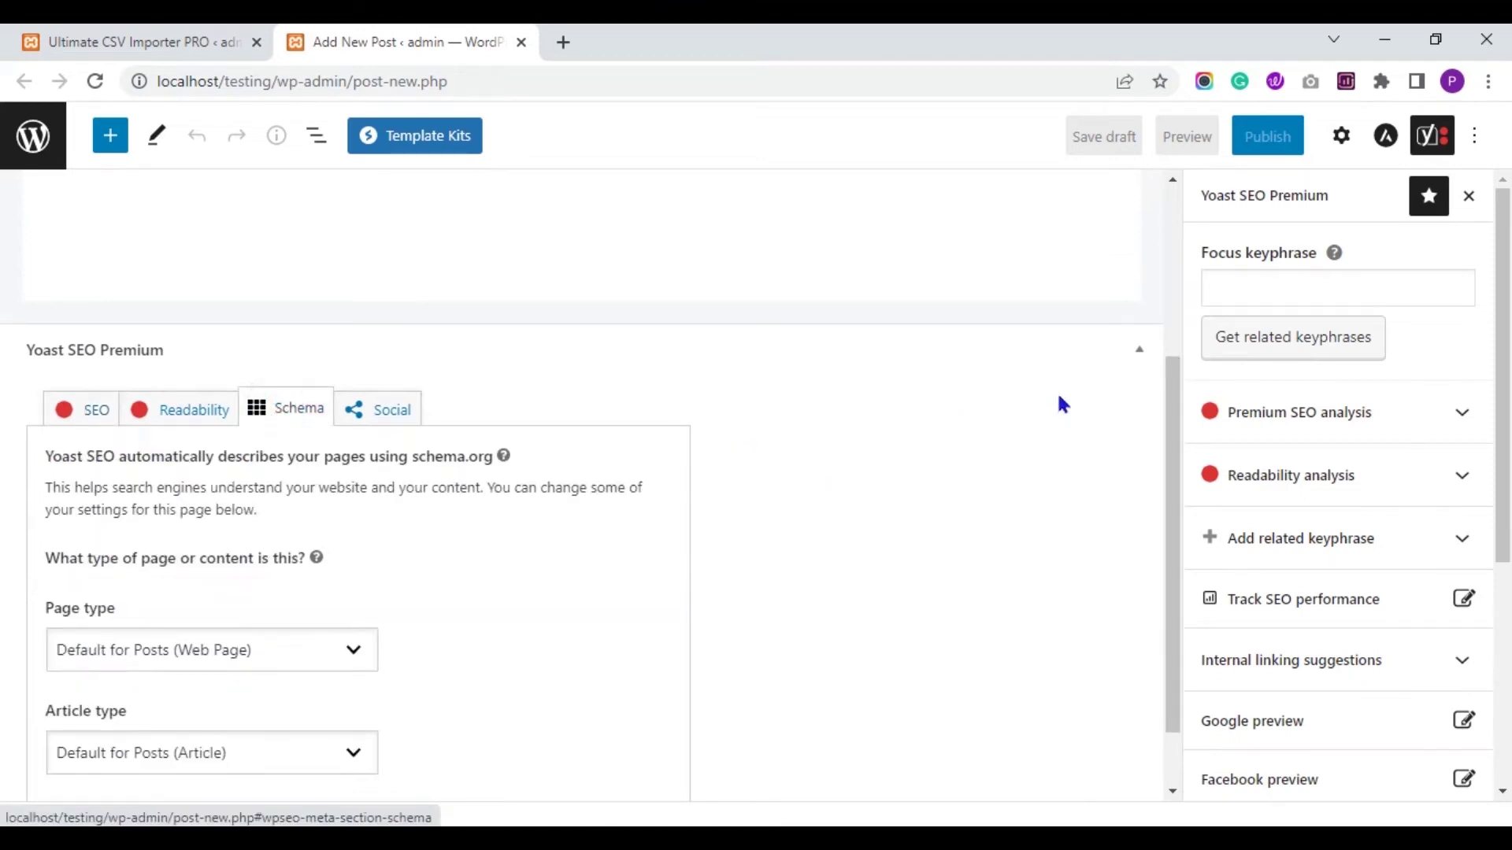
pyautogui.moveTo(1175, 445); pyautogui.dragTo(1181, 512)
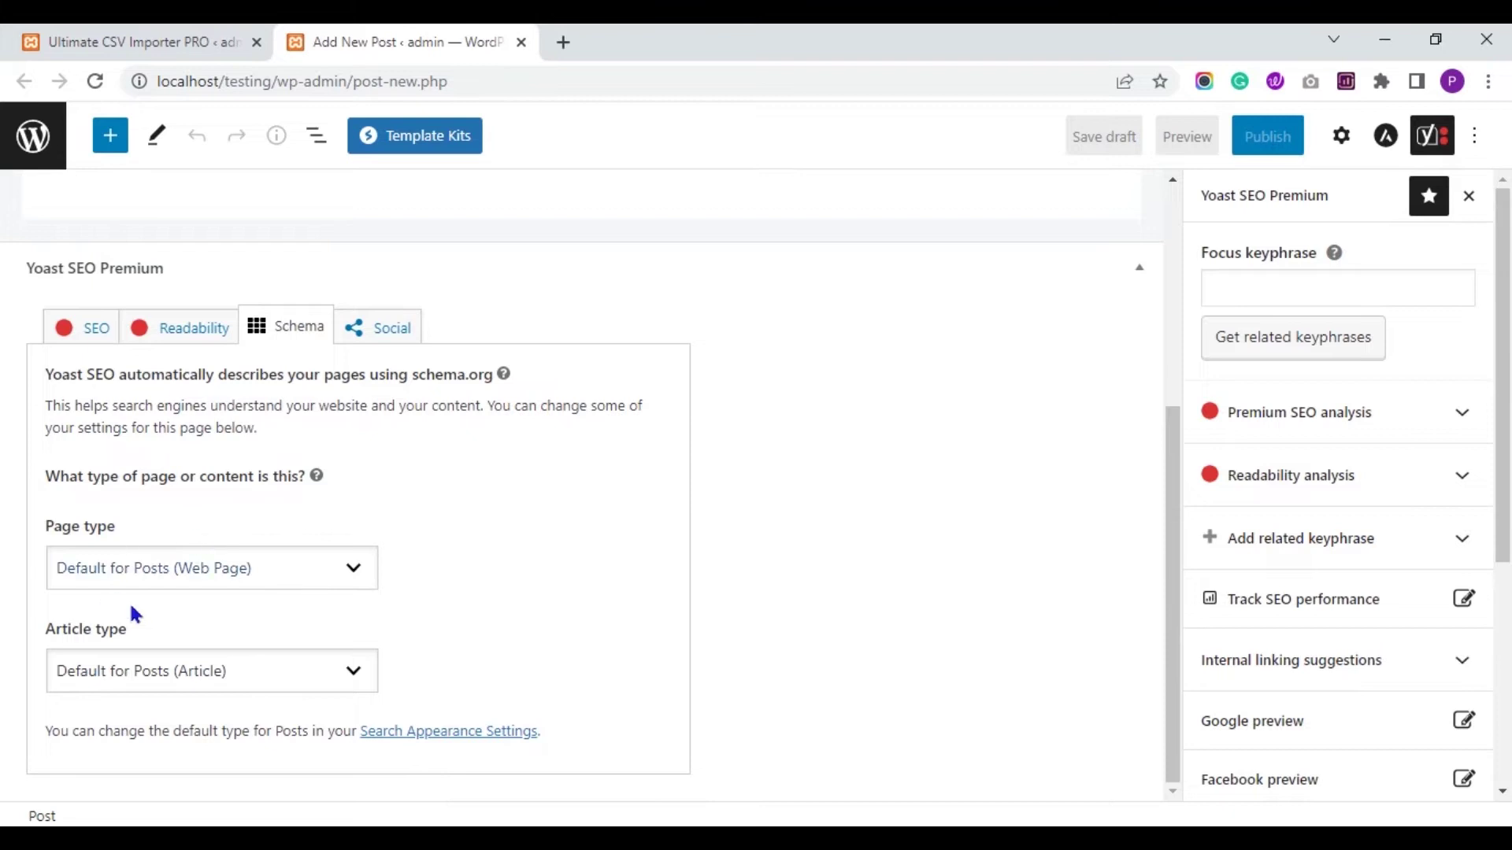
pyautogui.click(394, 326)
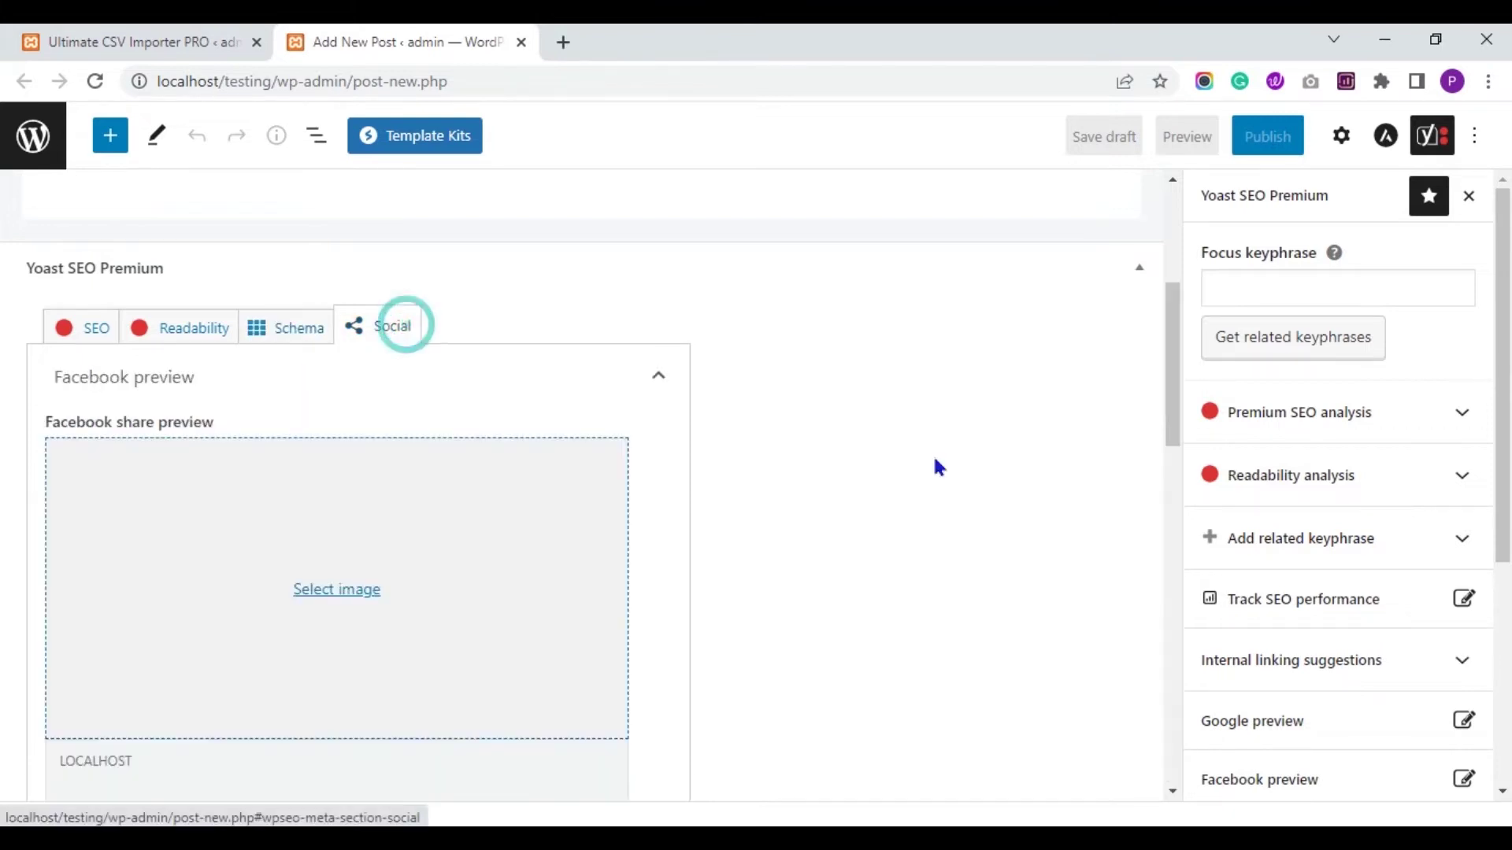
pyautogui.moveTo(1174, 372); pyautogui.dragTo(1185, 492)
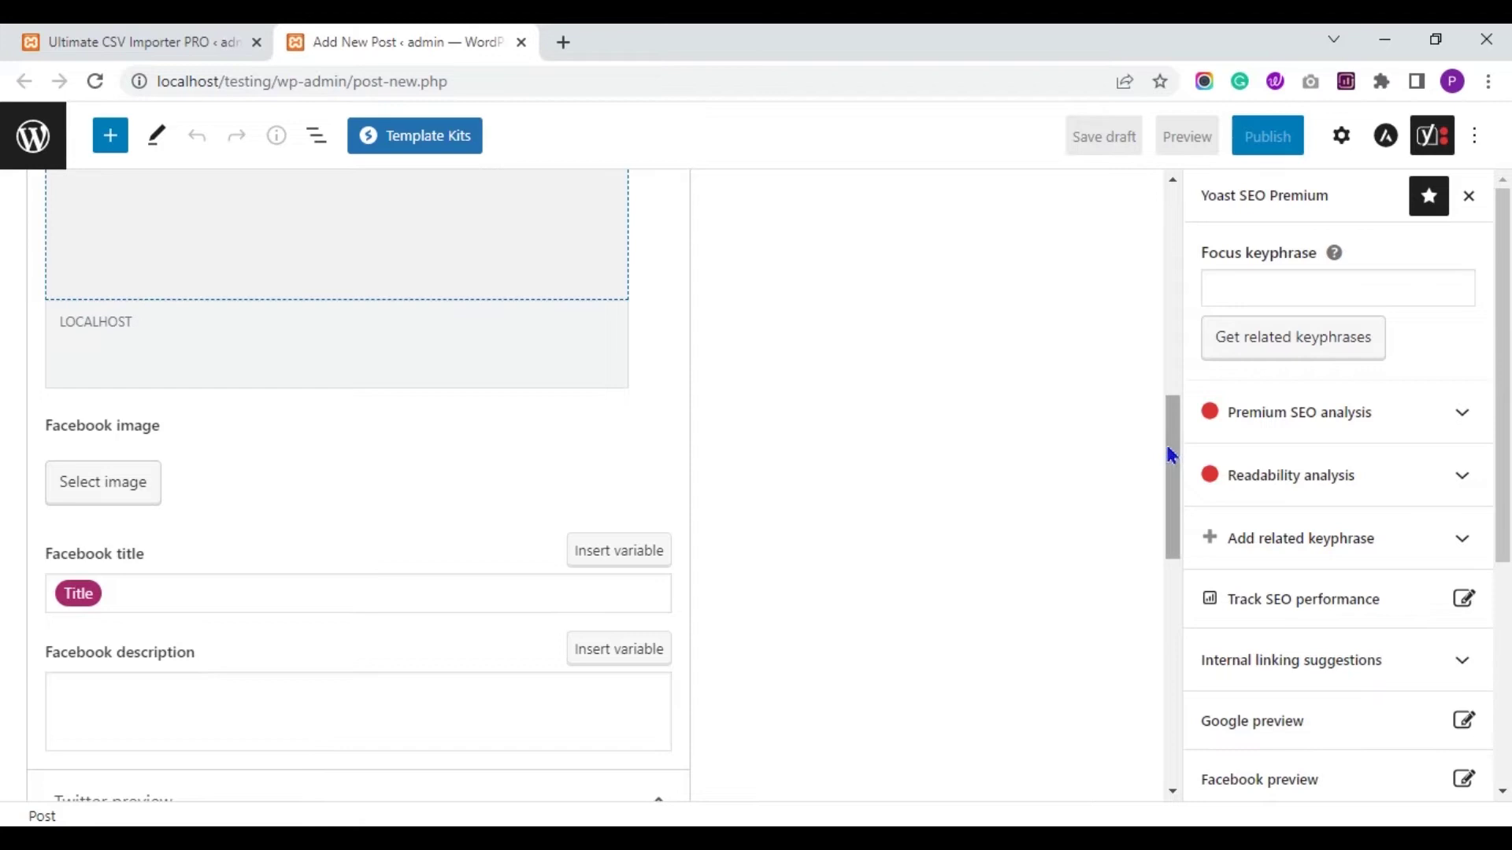
pyautogui.moveTo(1168, 446); pyautogui.dragTo(1208, 664)
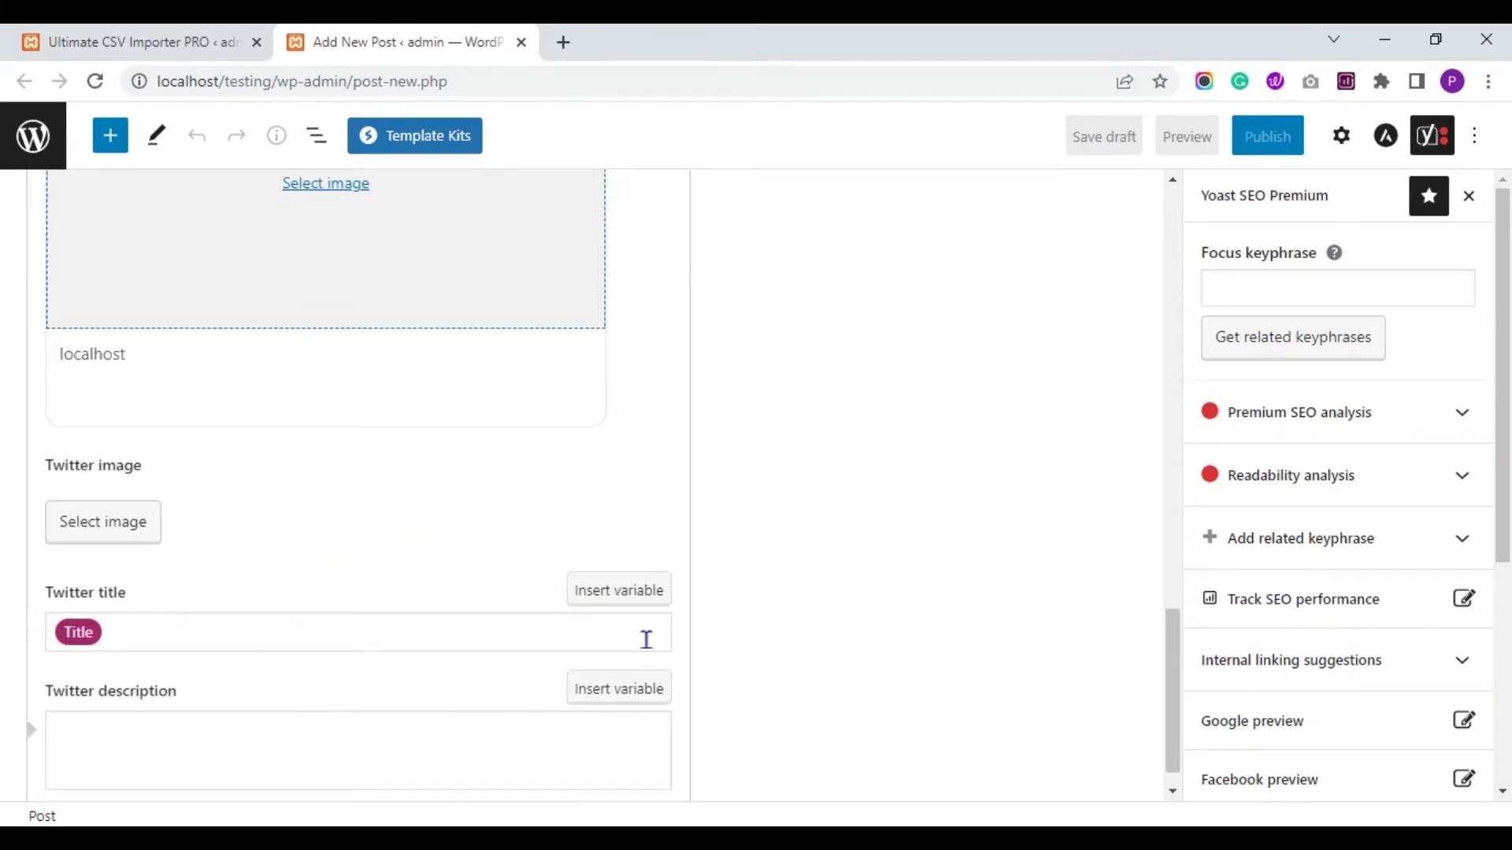
pyautogui.moveTo(1170, 631); pyautogui.dragTo(1155, 226)
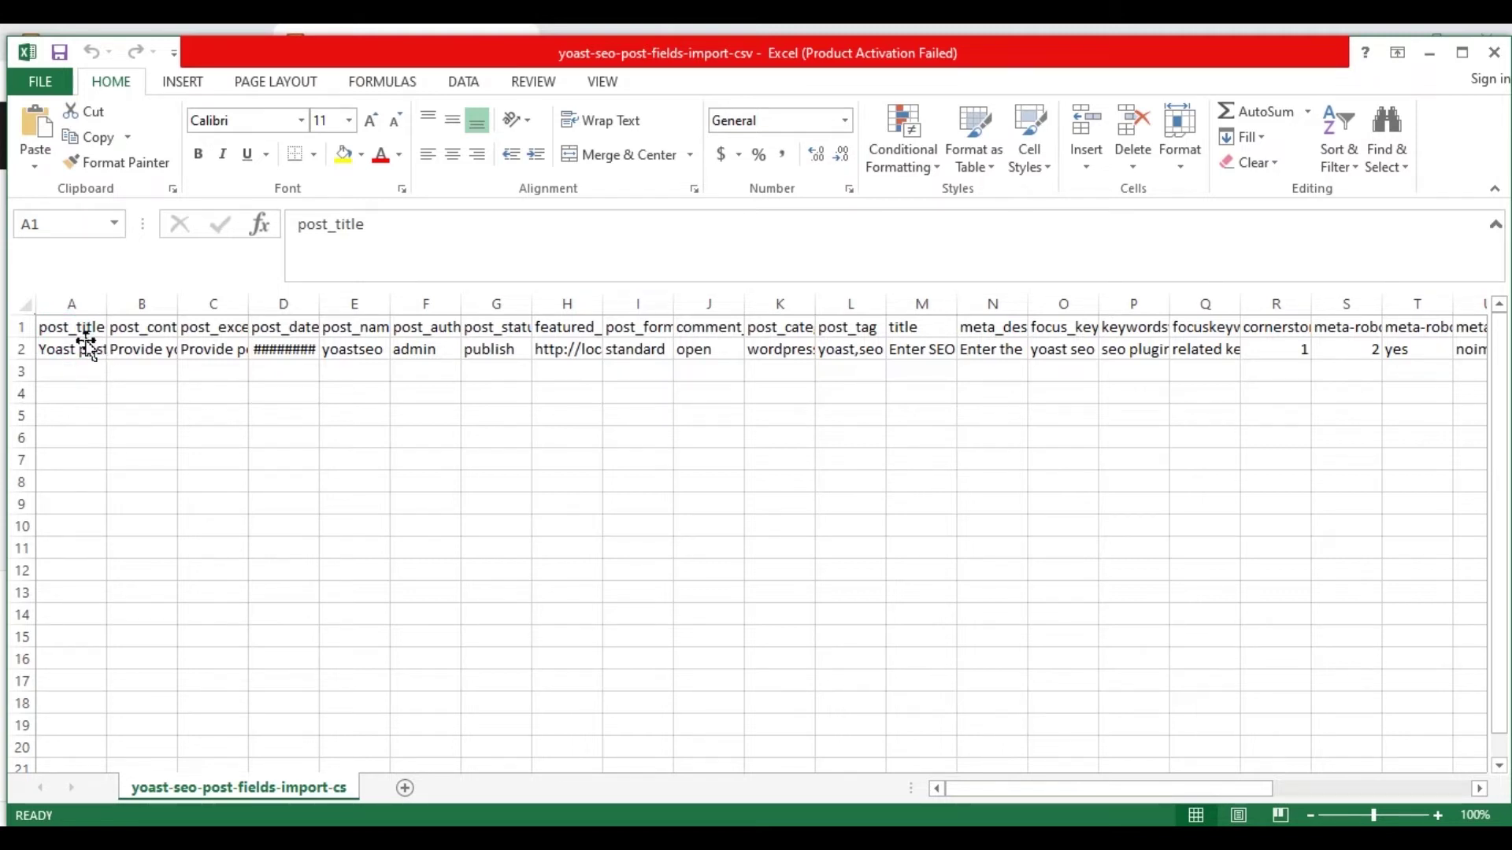
# Review the post_title, post_content, post_excerpt and post_date headers against their row 2 values
pyautogui.click(71, 327)
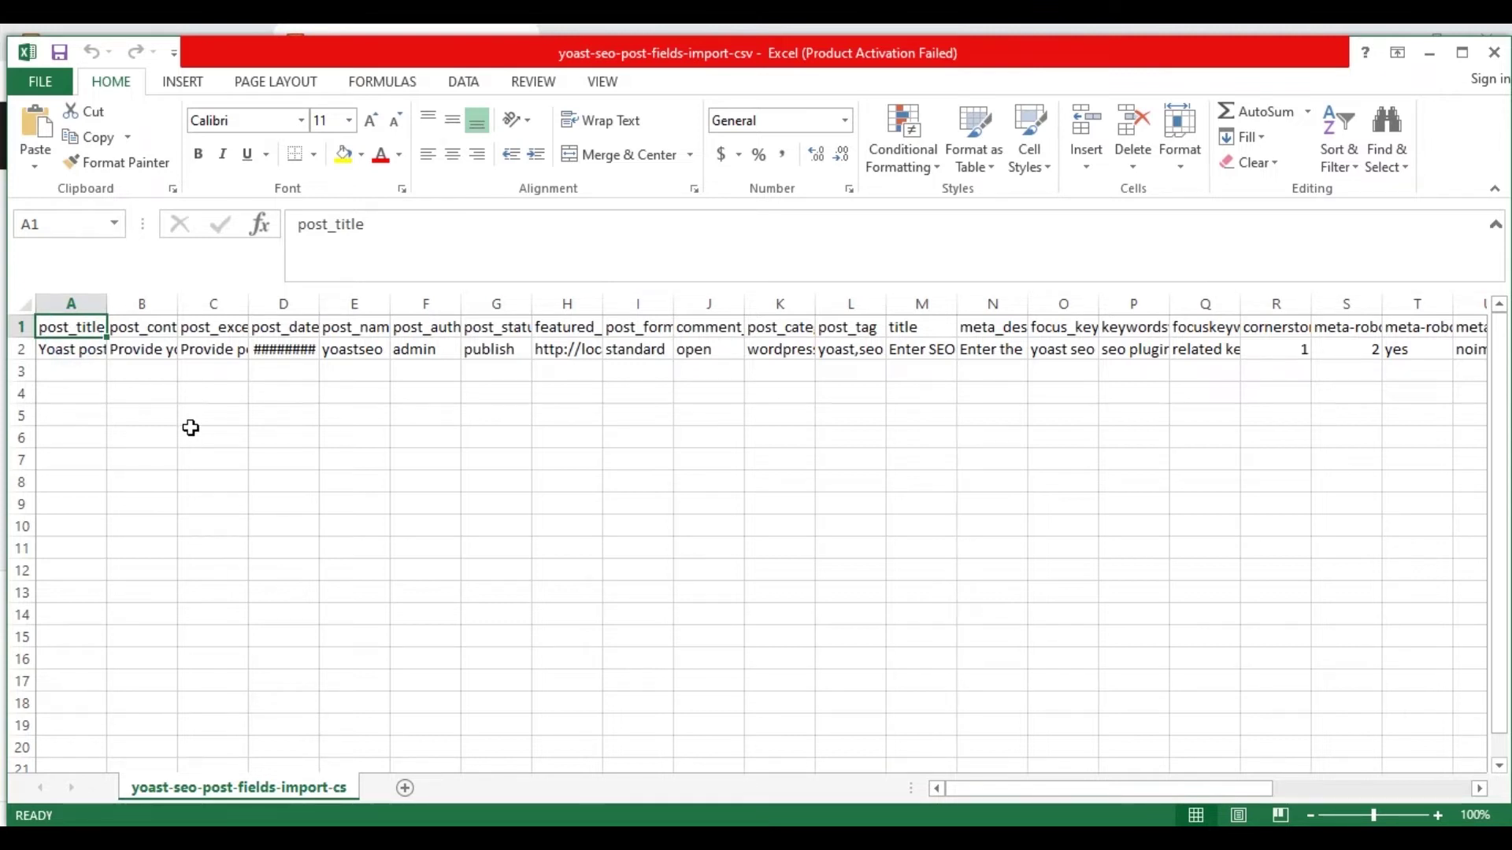
pyautogui.press('Down')
pyautogui.press('Up')
pyautogui.press('Right')
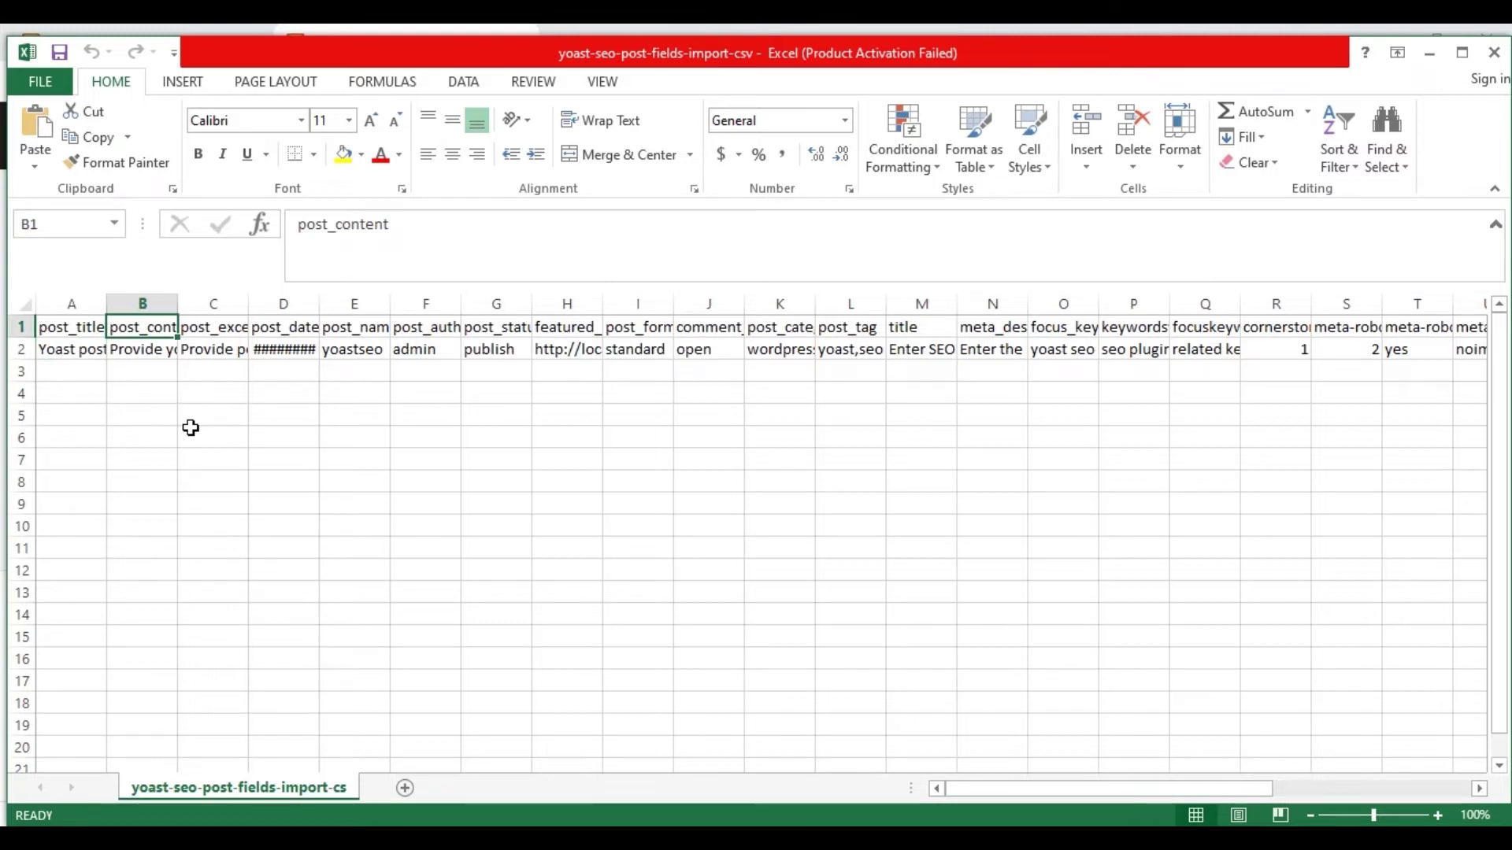
pyautogui.press('Down')
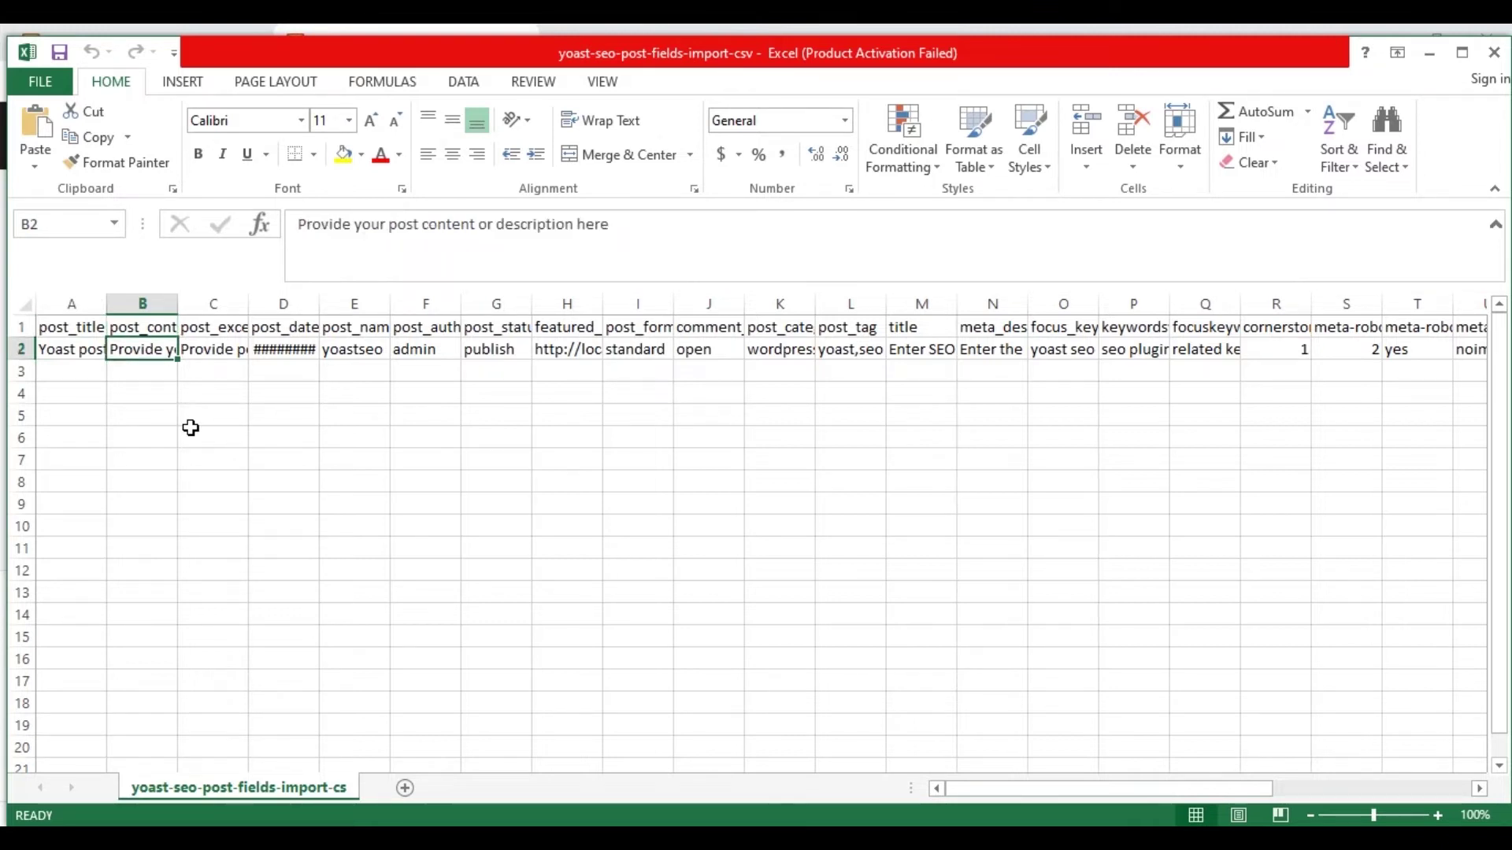
pyautogui.press('Up')
pyautogui.press('Right')
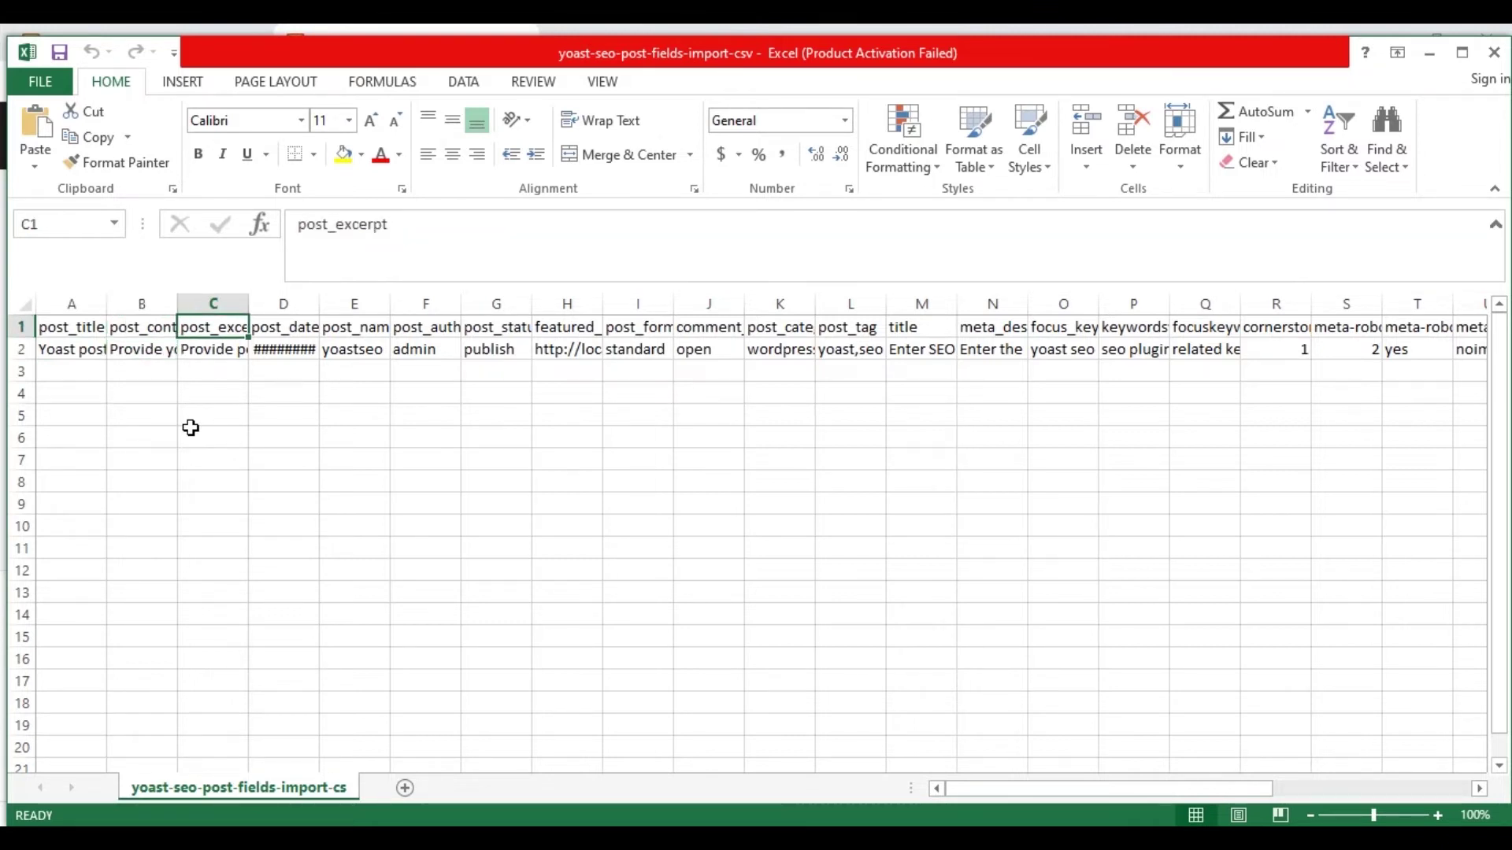
pyautogui.press('Down')
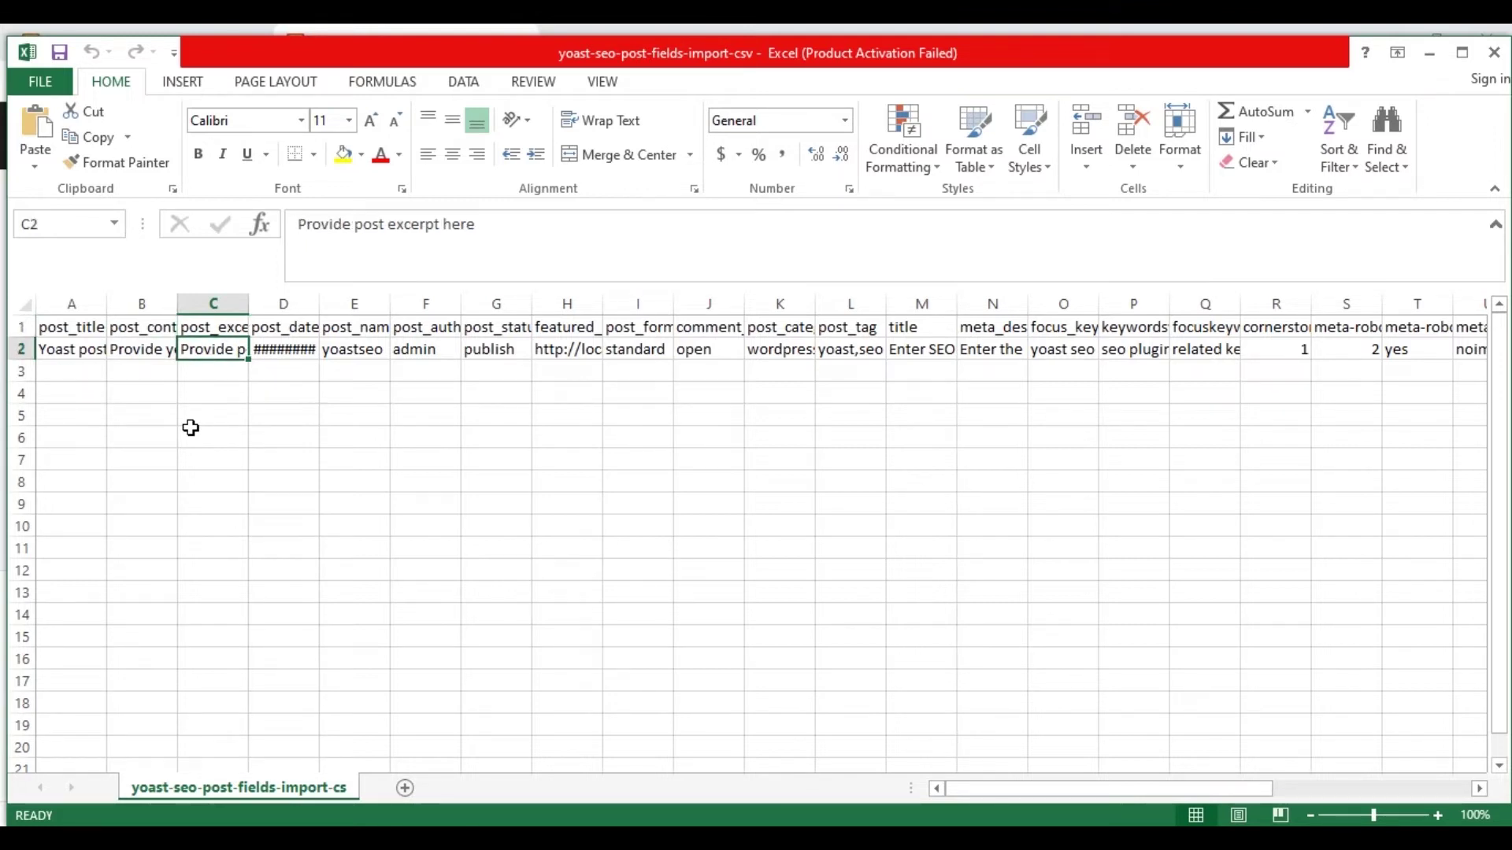
pyautogui.press('Up')
pyautogui.press('Right')
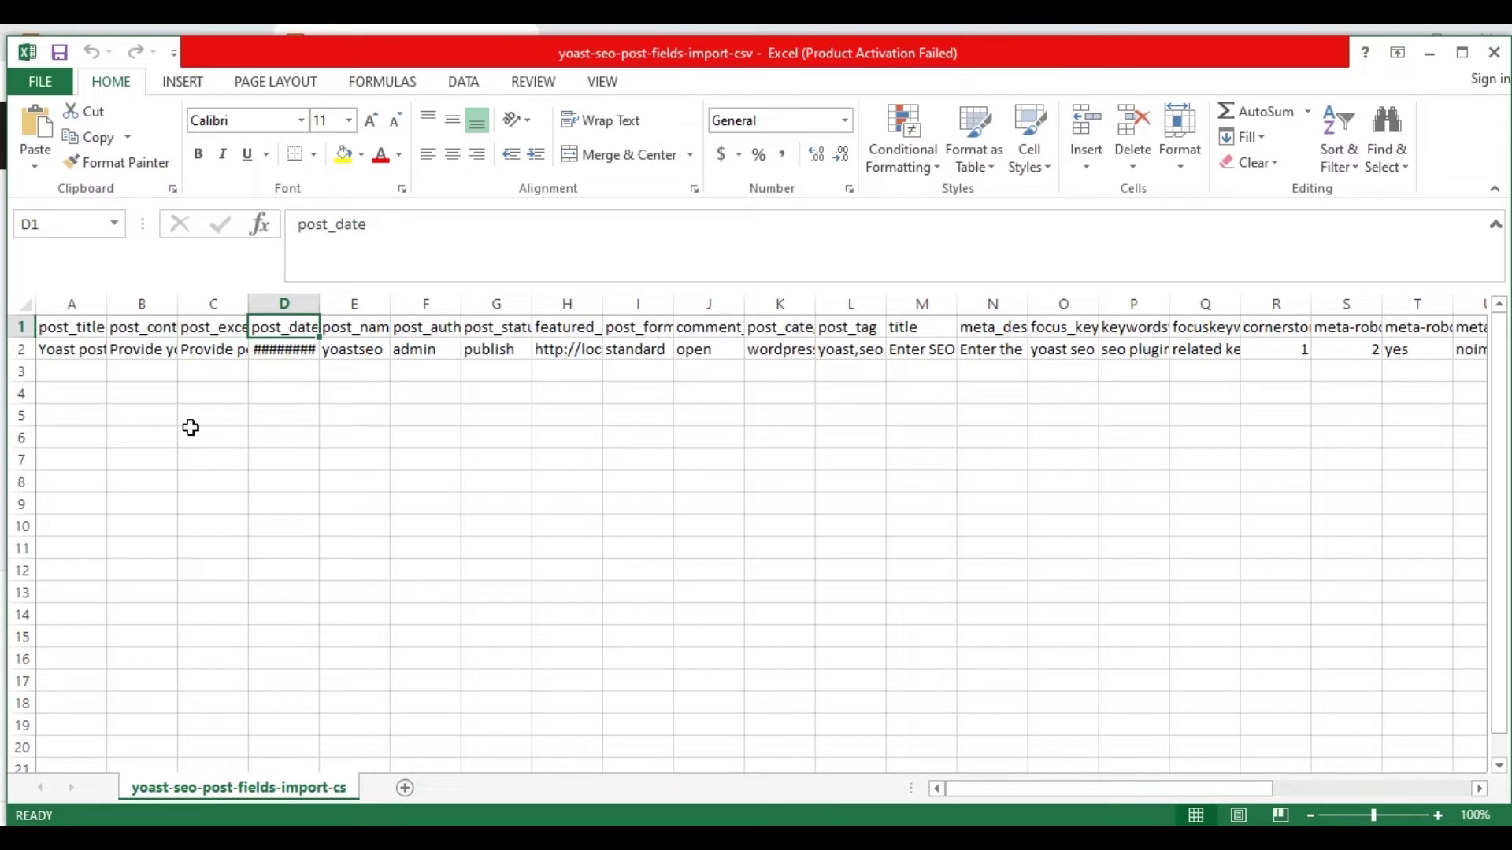
pyautogui.press('Down')
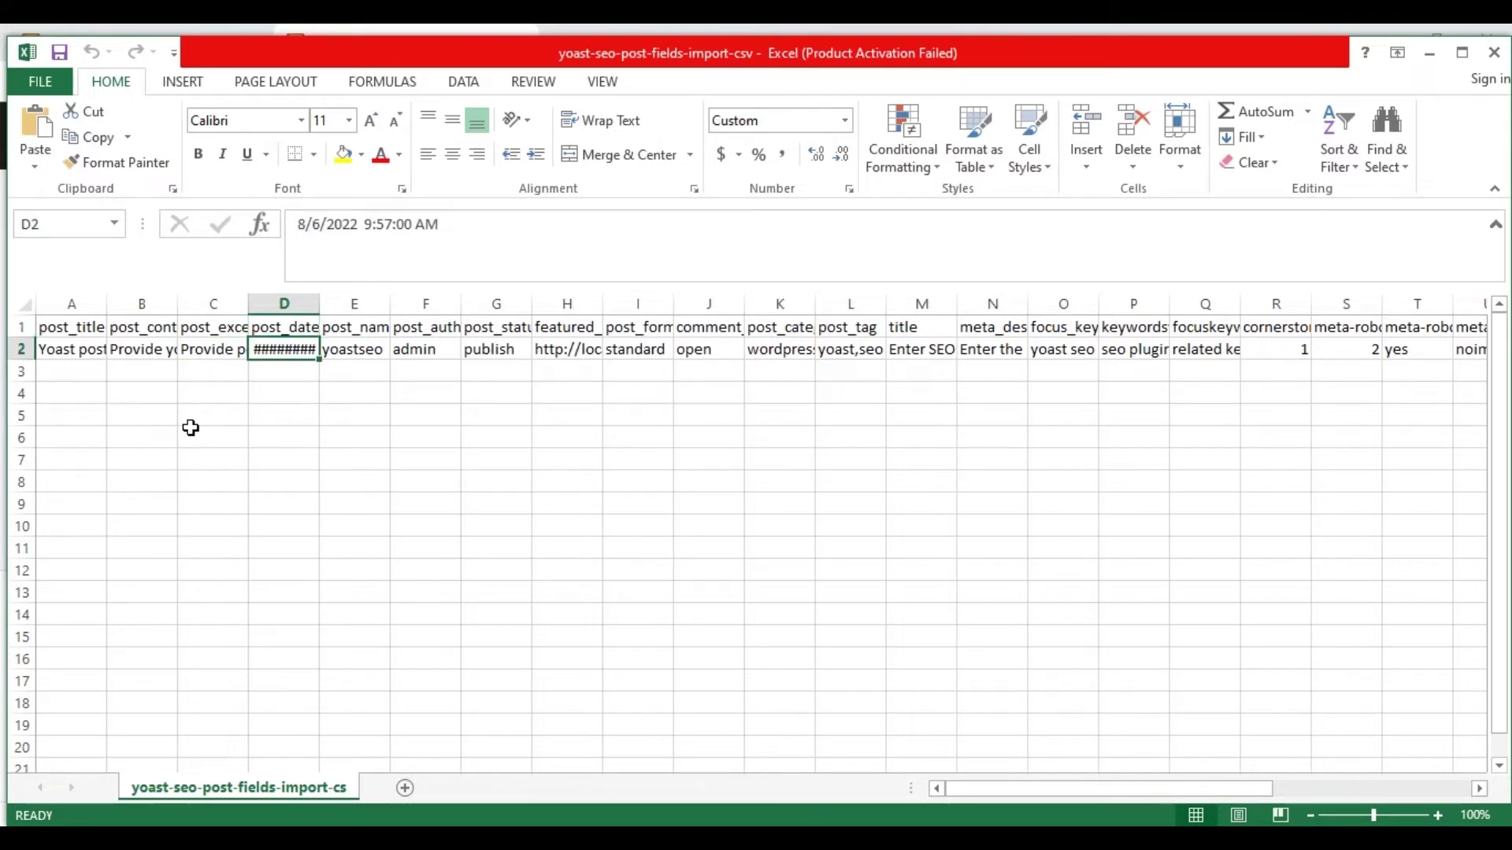
pyautogui.press('Up')
# Check post_name yoastseo, post_author admin, post_status publish and the featured image URL
pyautogui.press('Right')
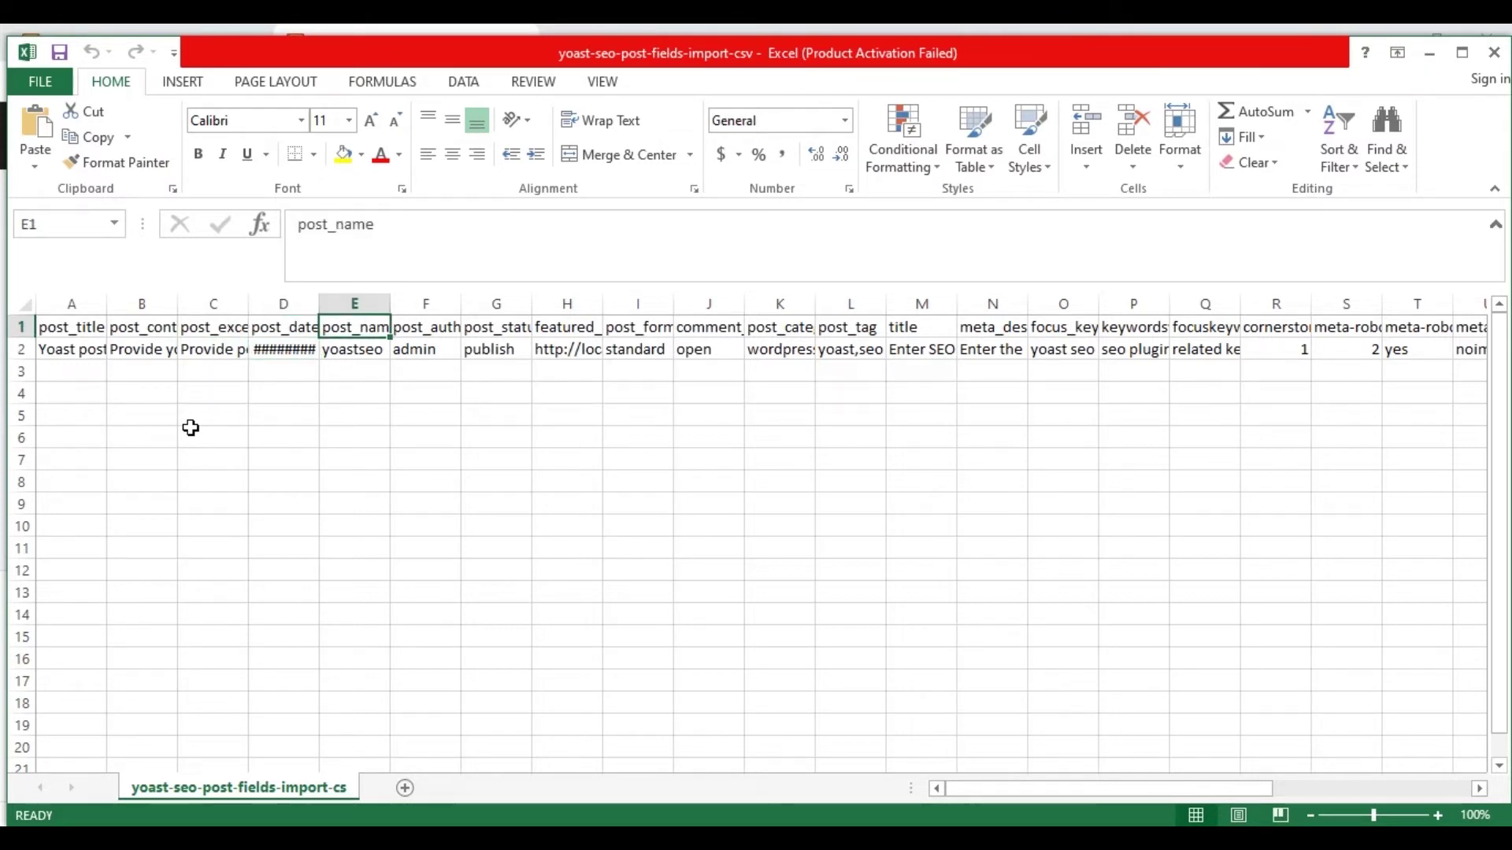
pyautogui.press('Down')
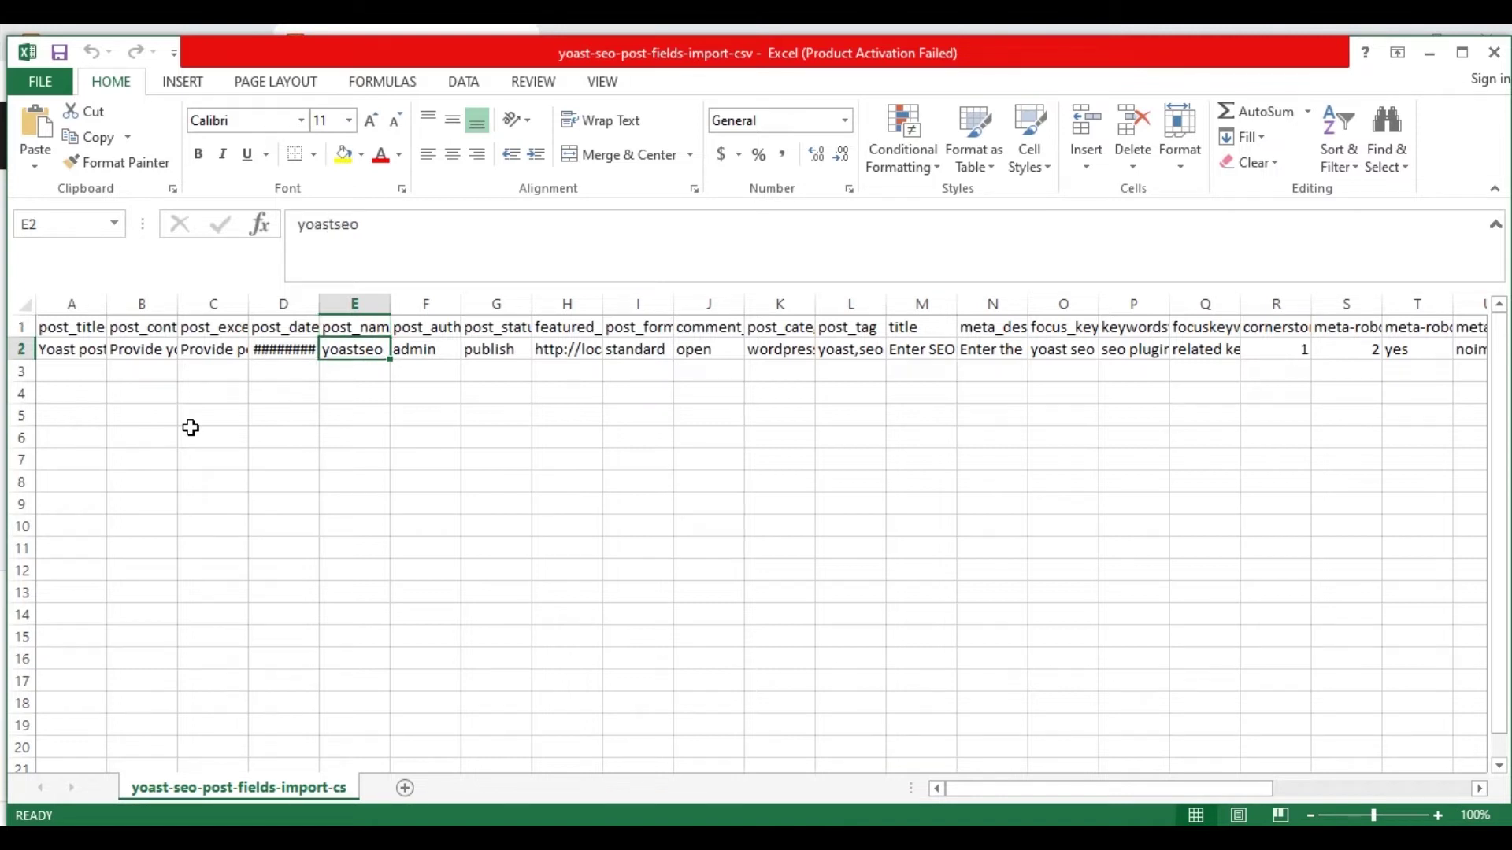
pyautogui.press('Up')
pyautogui.press('Right')
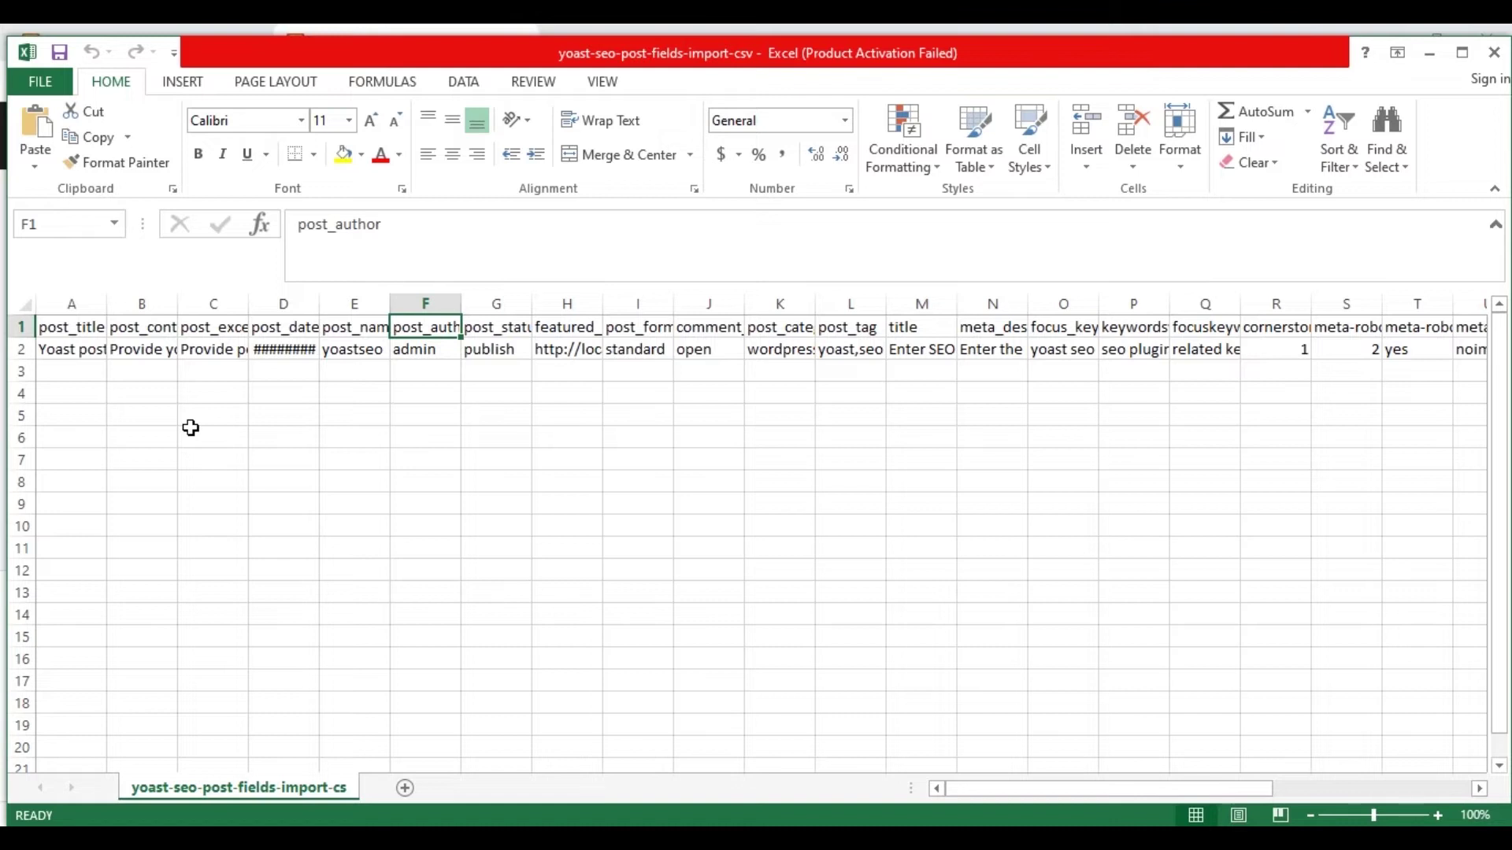
pyautogui.press('Down')
pyautogui.press('Up')
pyautogui.press('Right')
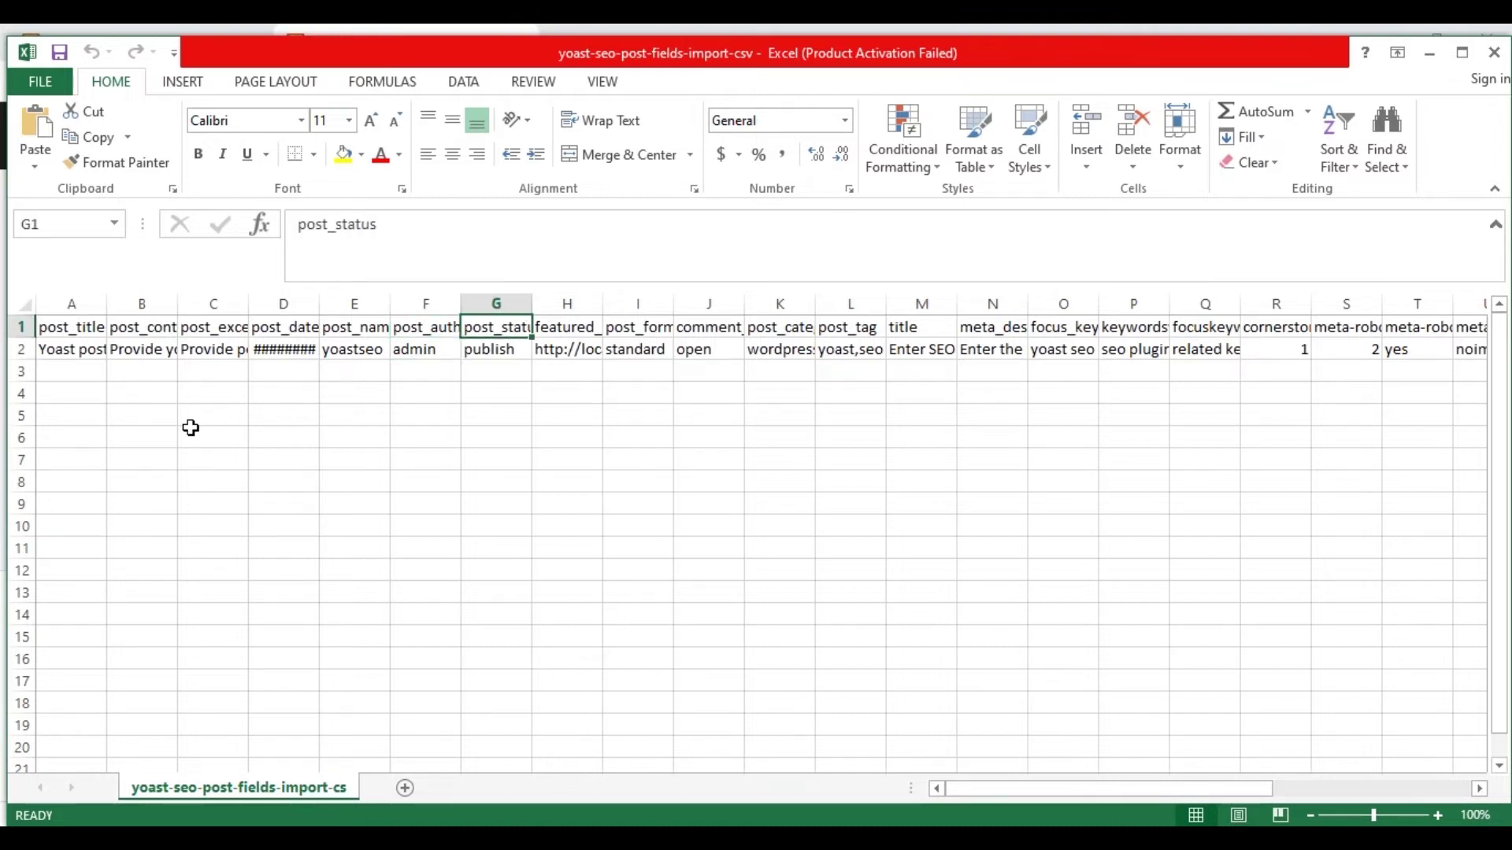
pyautogui.press('Down')
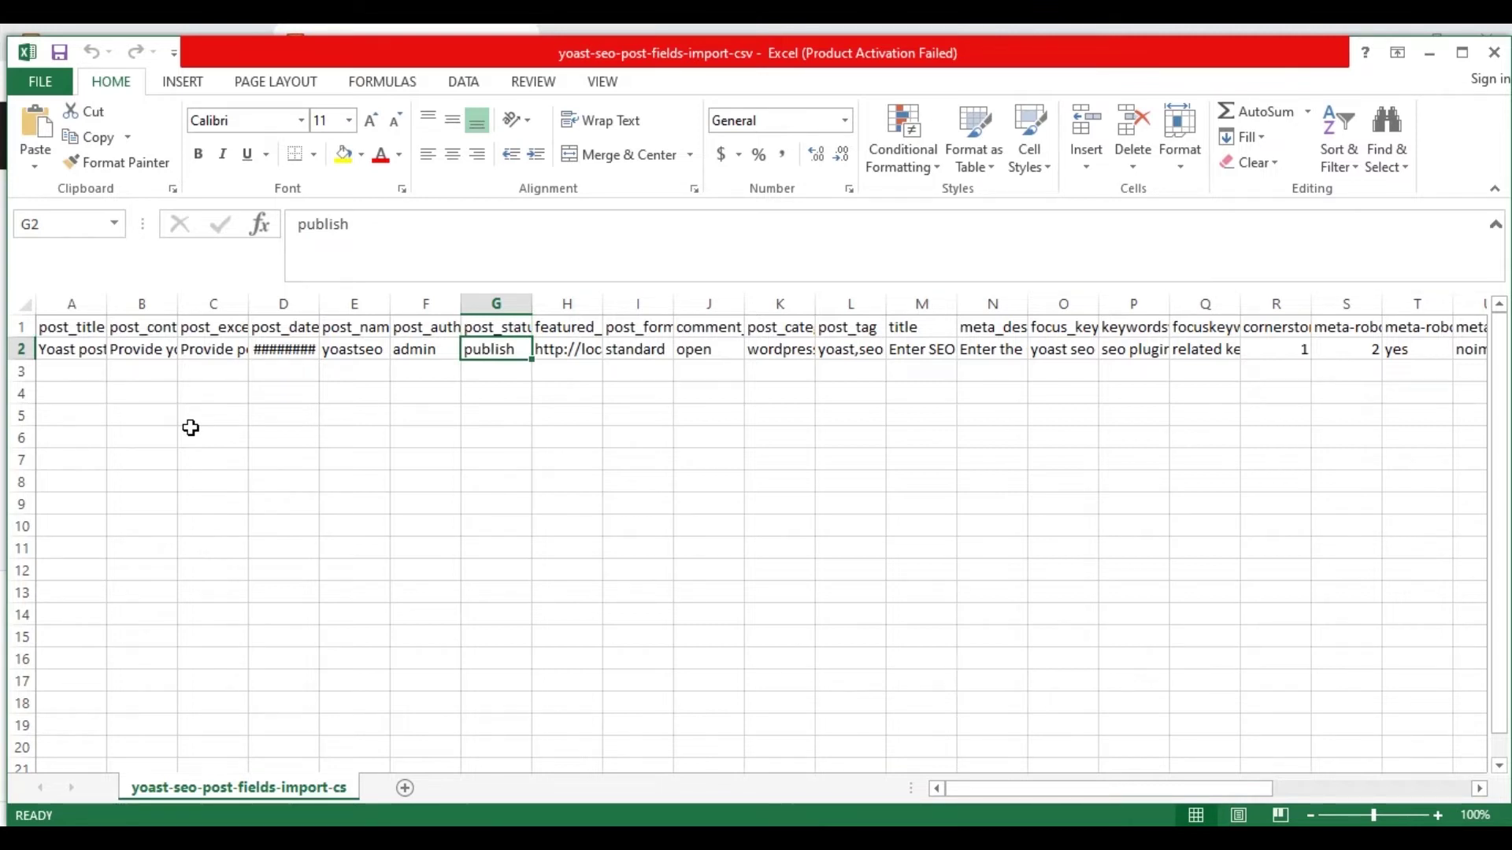
pyautogui.press('Up')
pyautogui.press('Right')
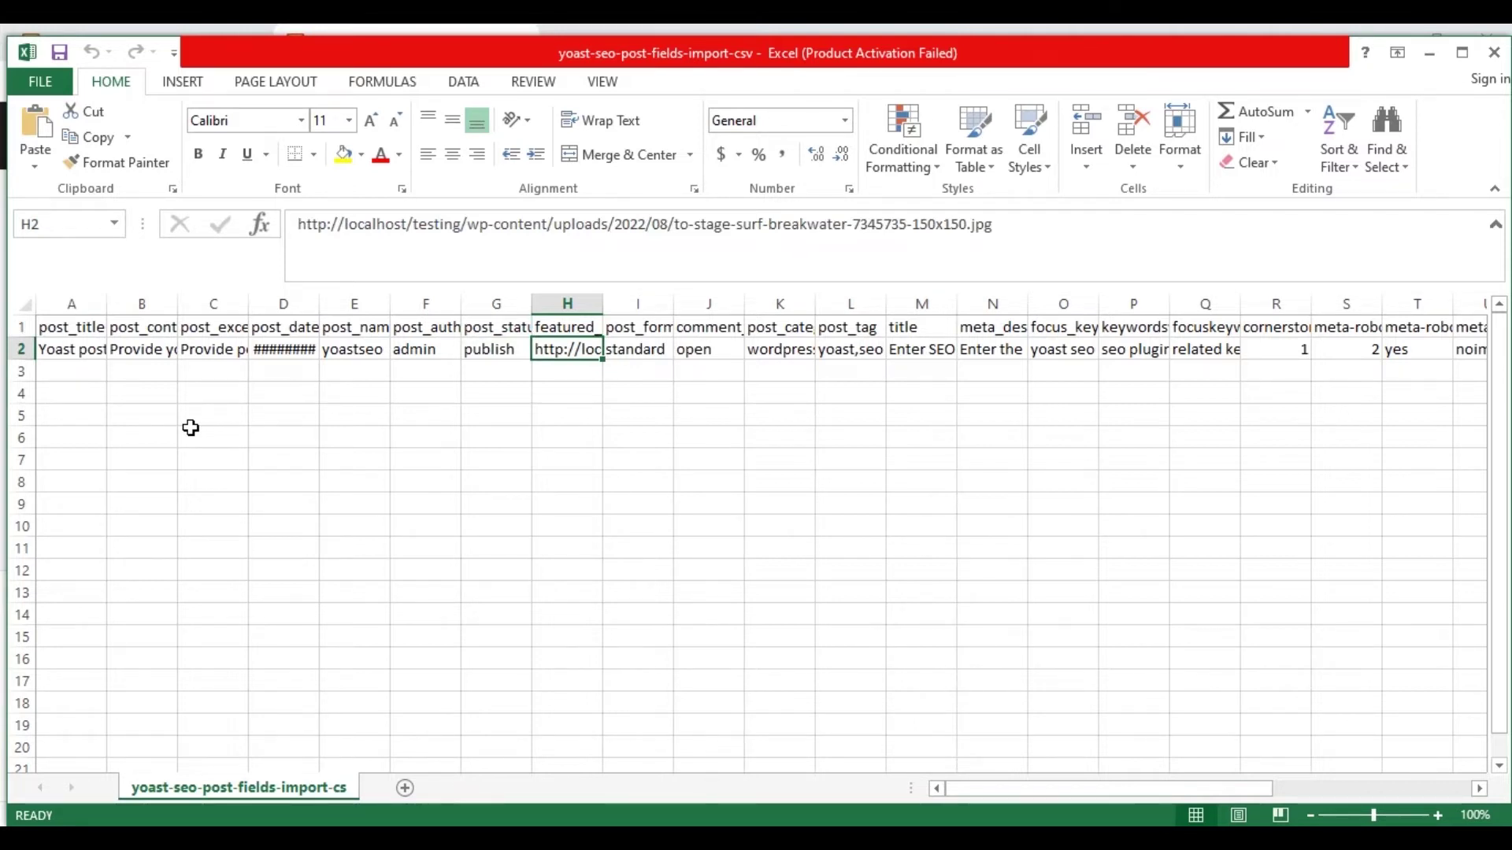
pyautogui.press('Up')
pyautogui.press('Down')
pyautogui.press('Up')
# Check post_format standard, comment_status open, category wordpress and tags yoast,seo
pyautogui.press('Right')
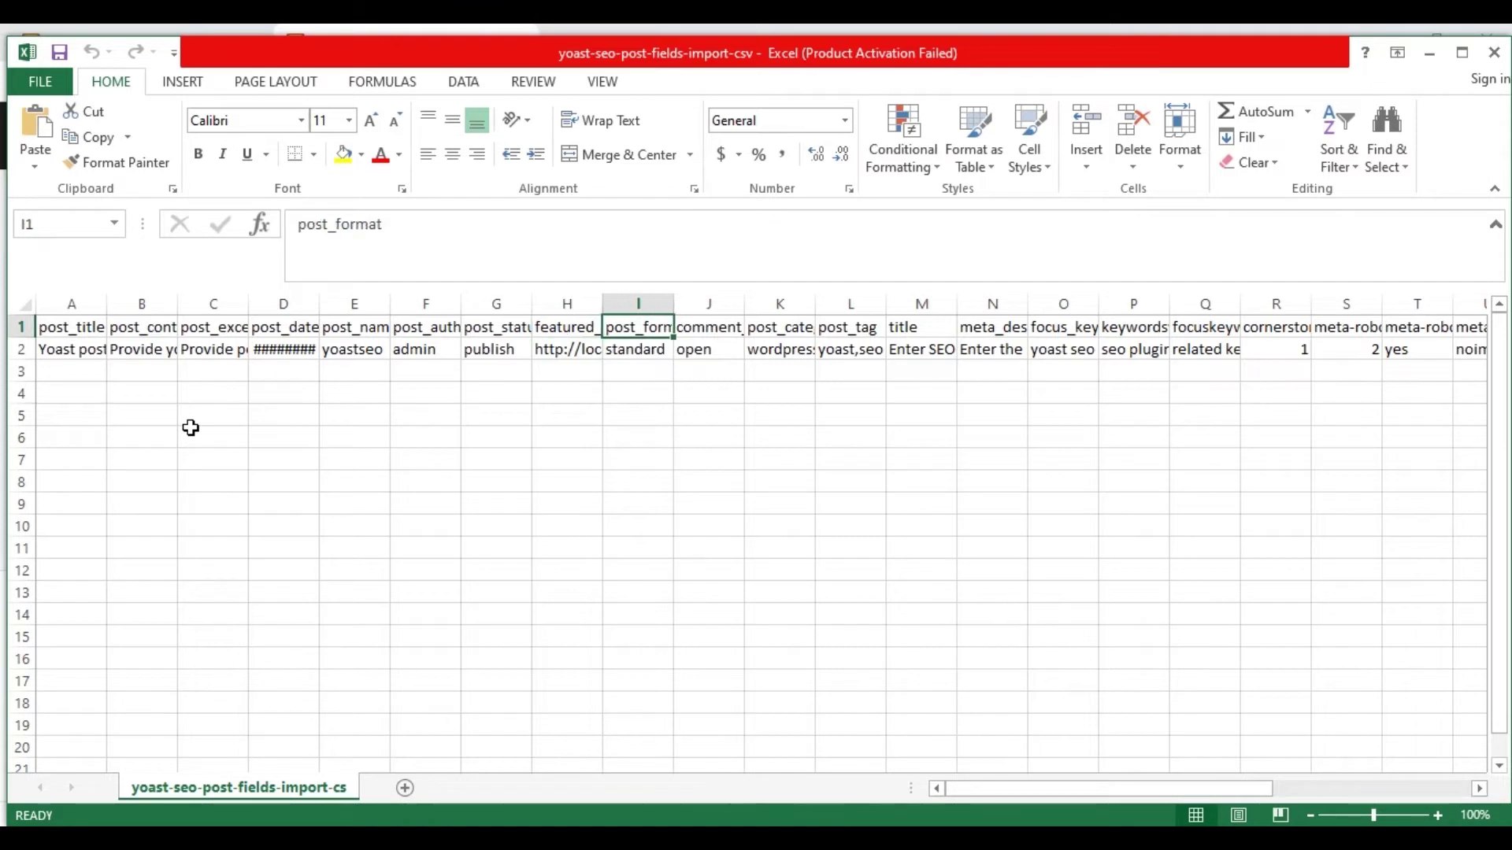
pyautogui.press('Down')
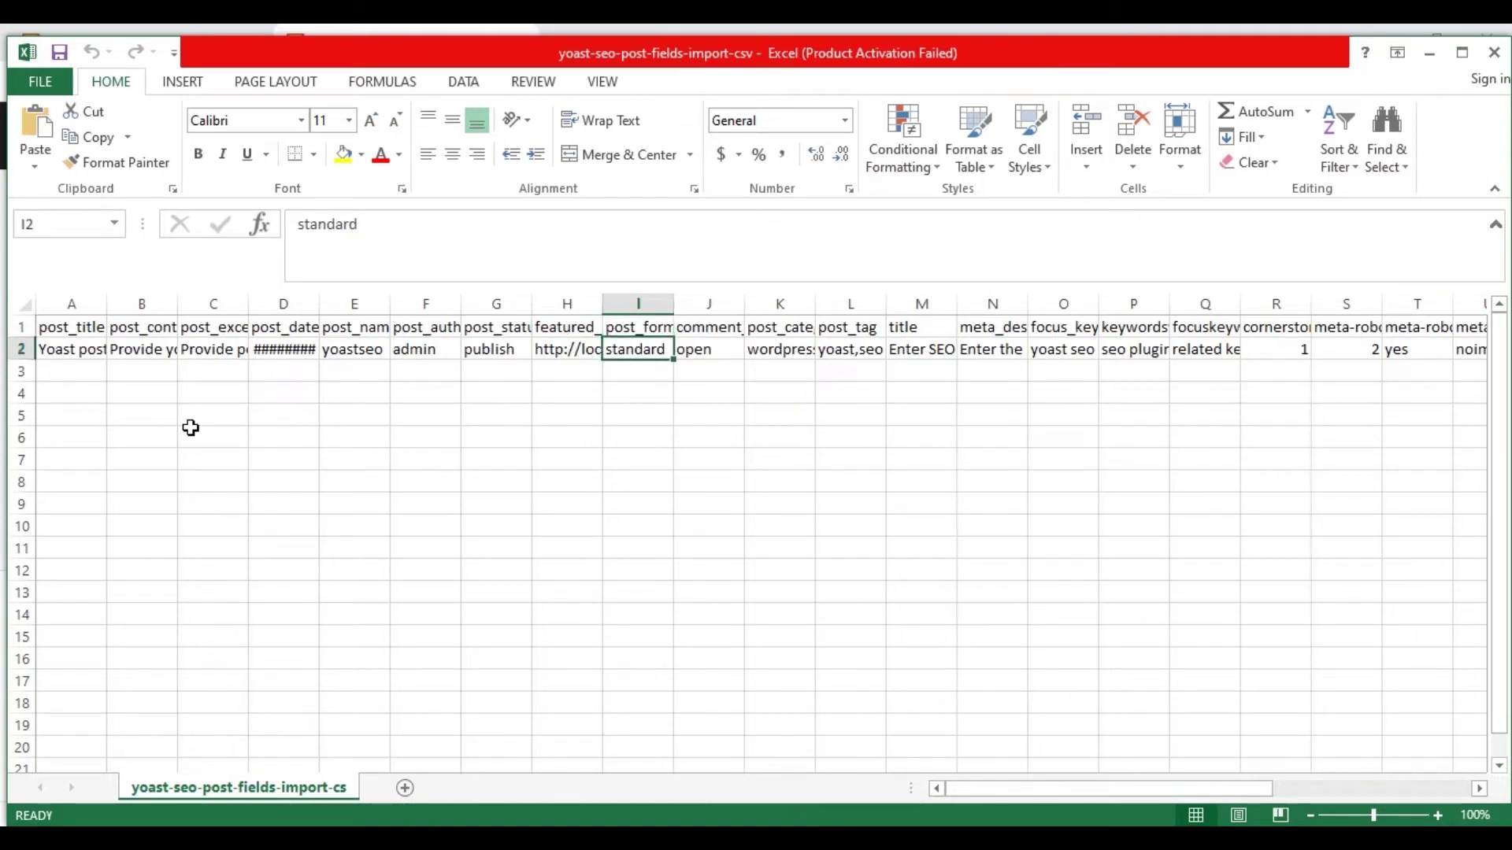
pyautogui.press('Up')
pyautogui.press('Right')
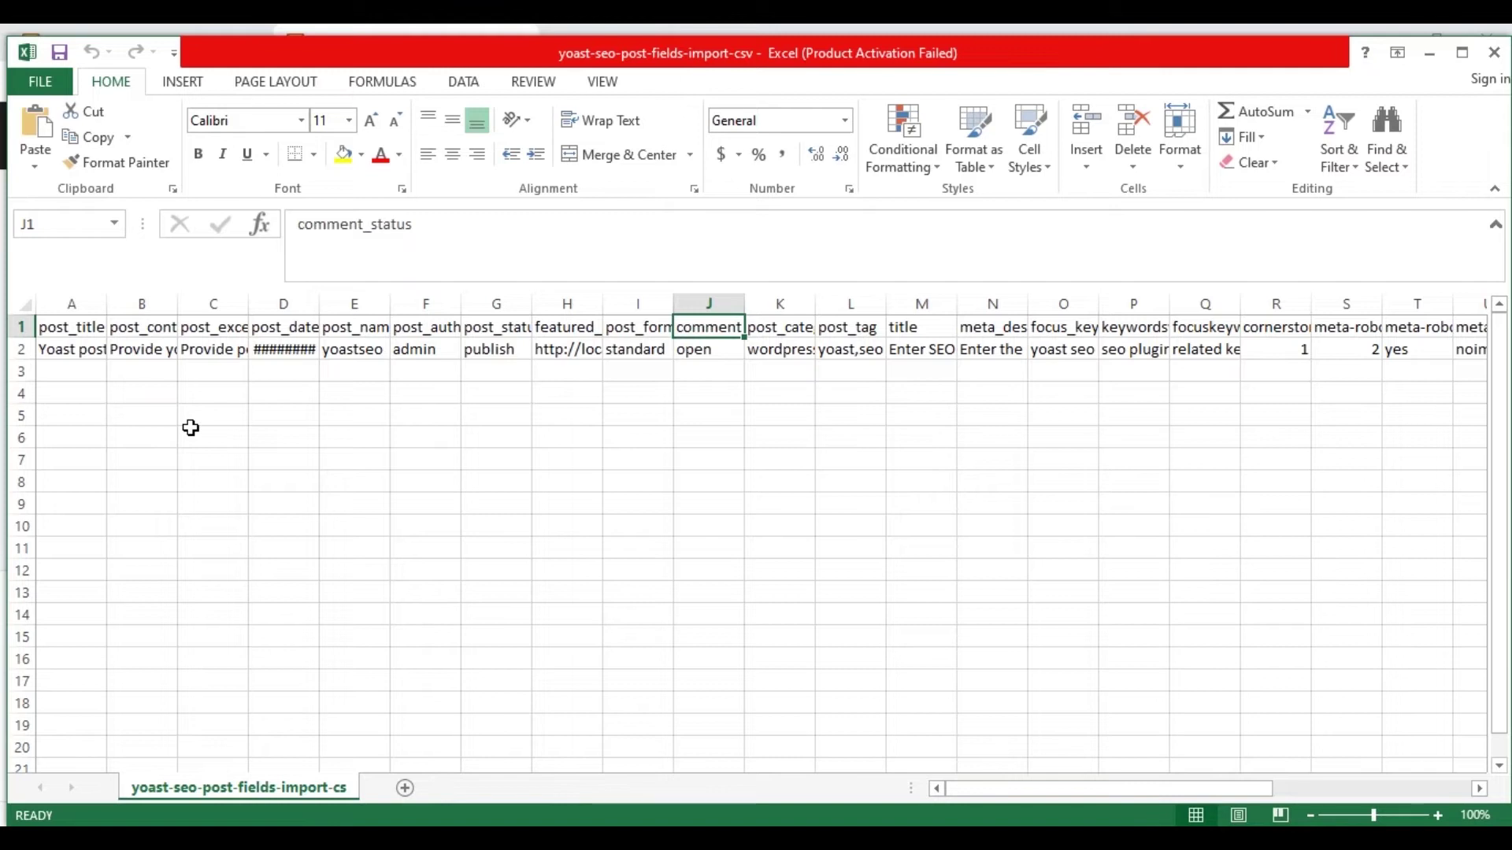
pyautogui.press('Down')
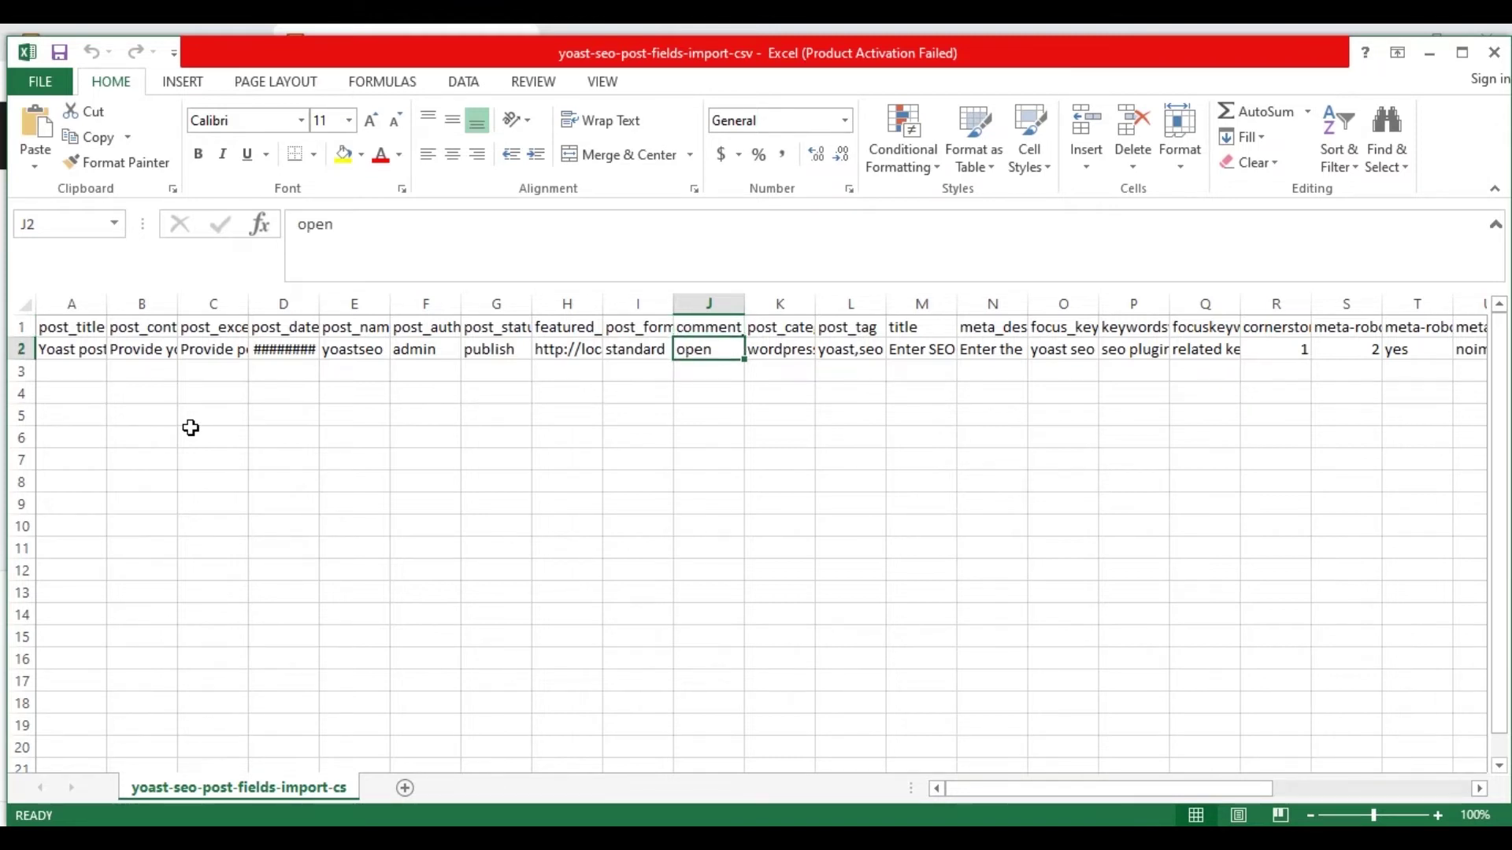
pyautogui.press('Up')
pyautogui.press('Right')
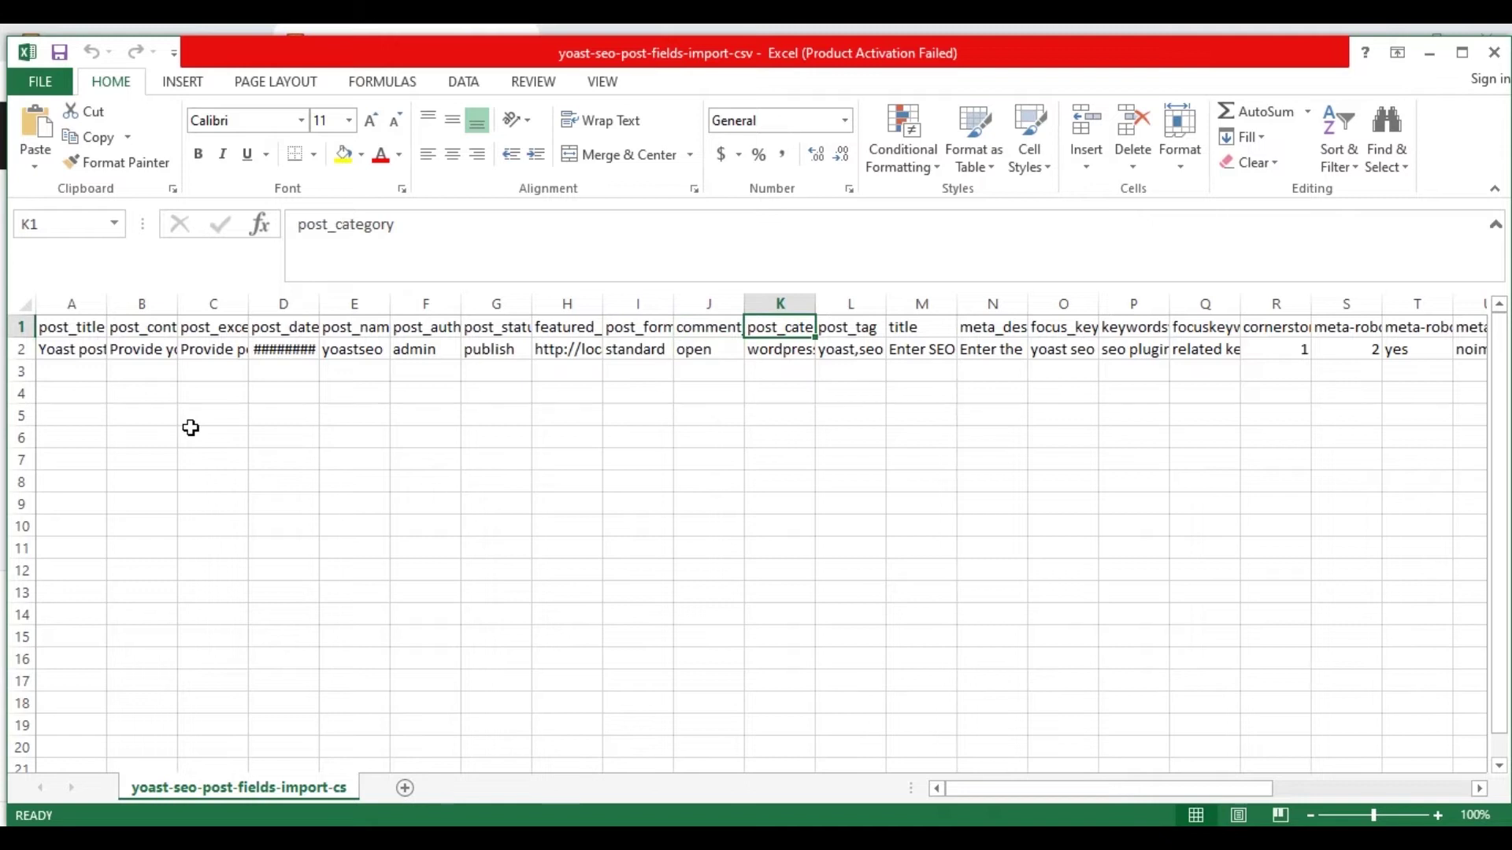
pyautogui.press('Down')
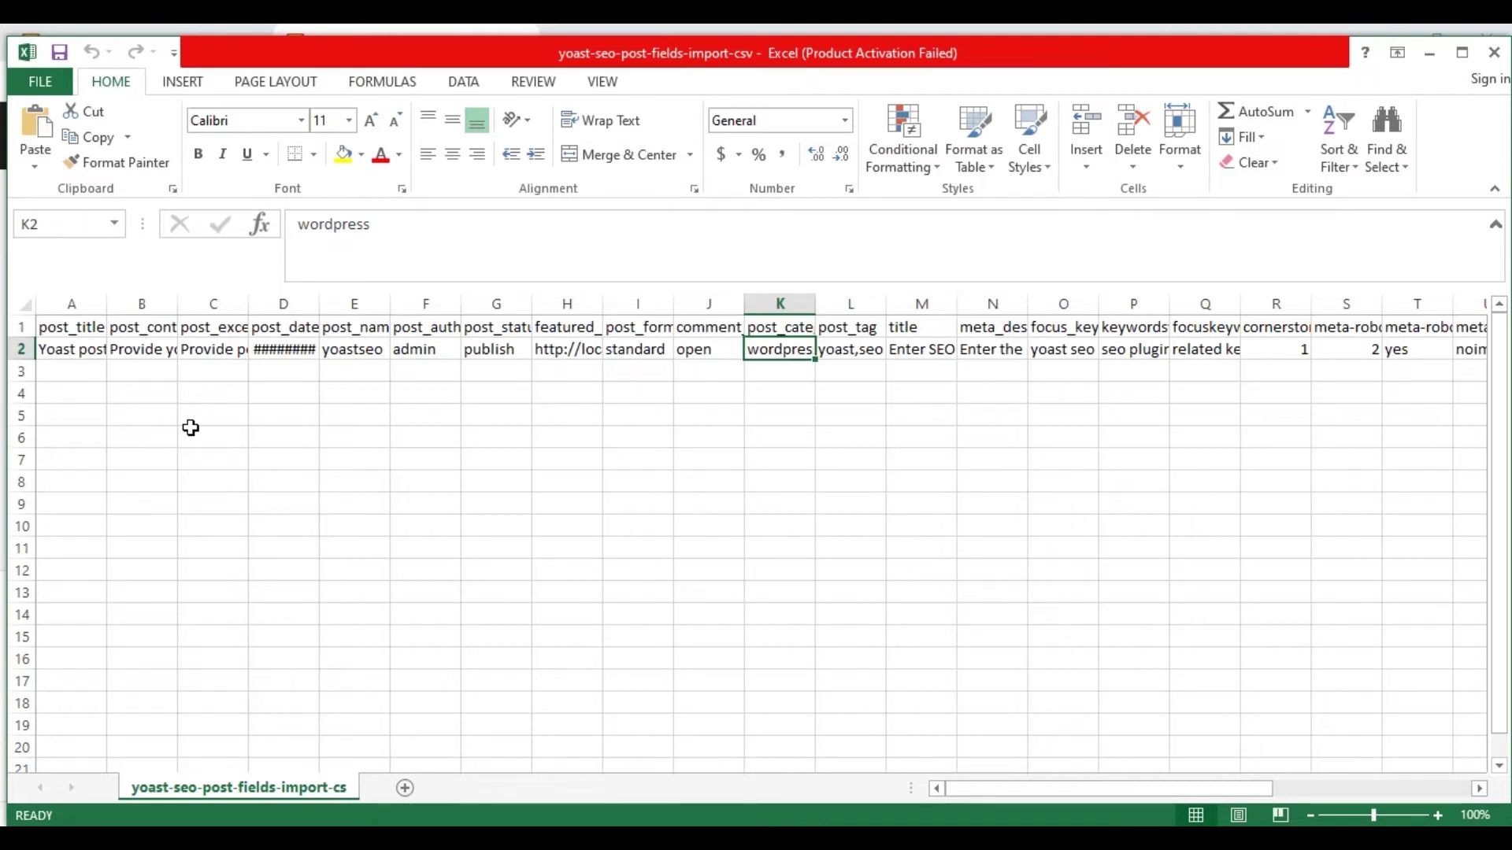
pyautogui.press('Up')
pyautogui.press('Right')
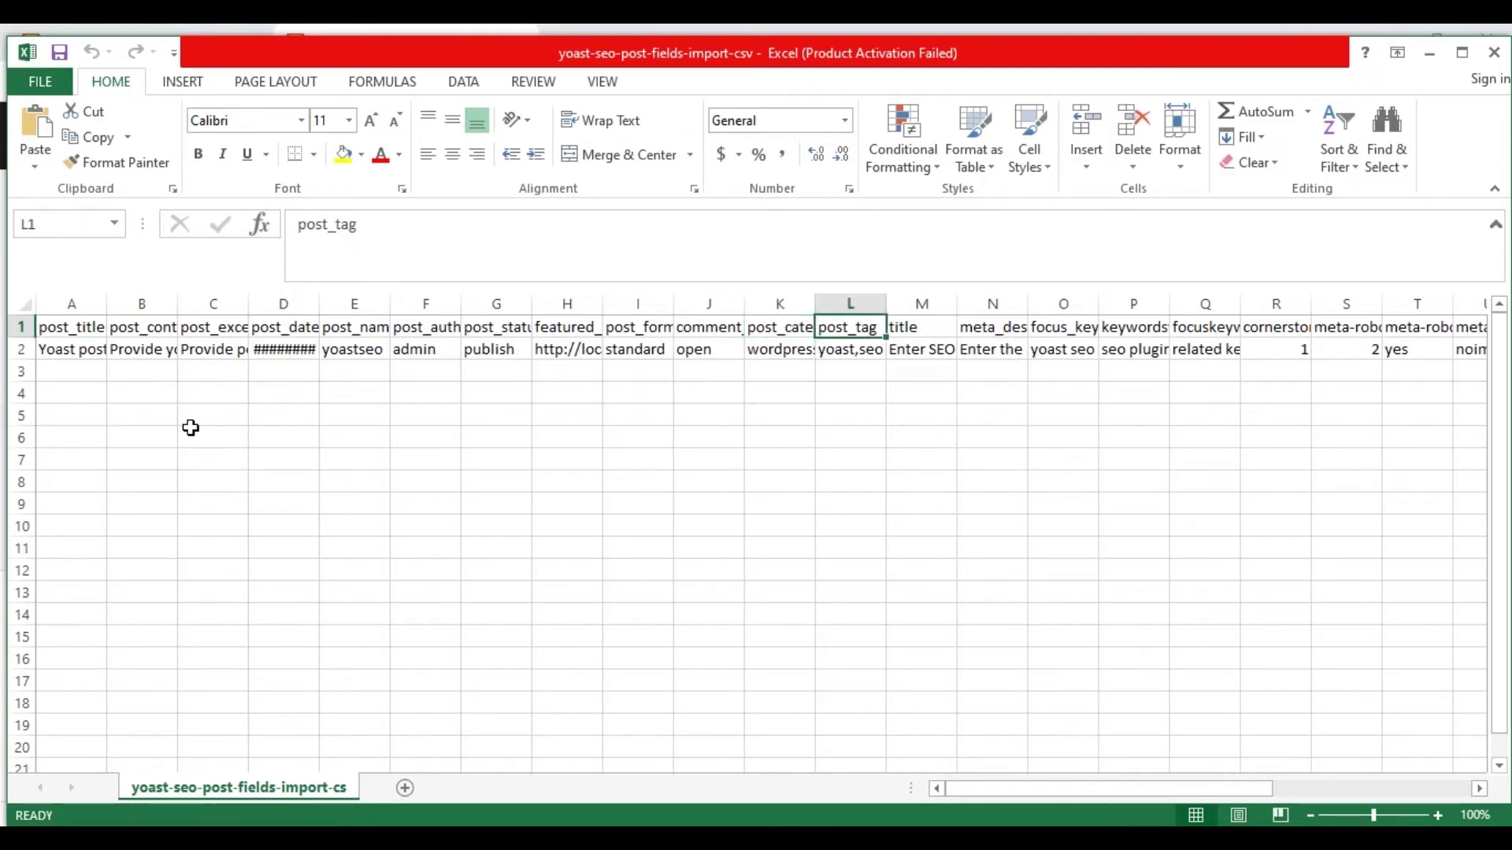
pyautogui.press('Down')
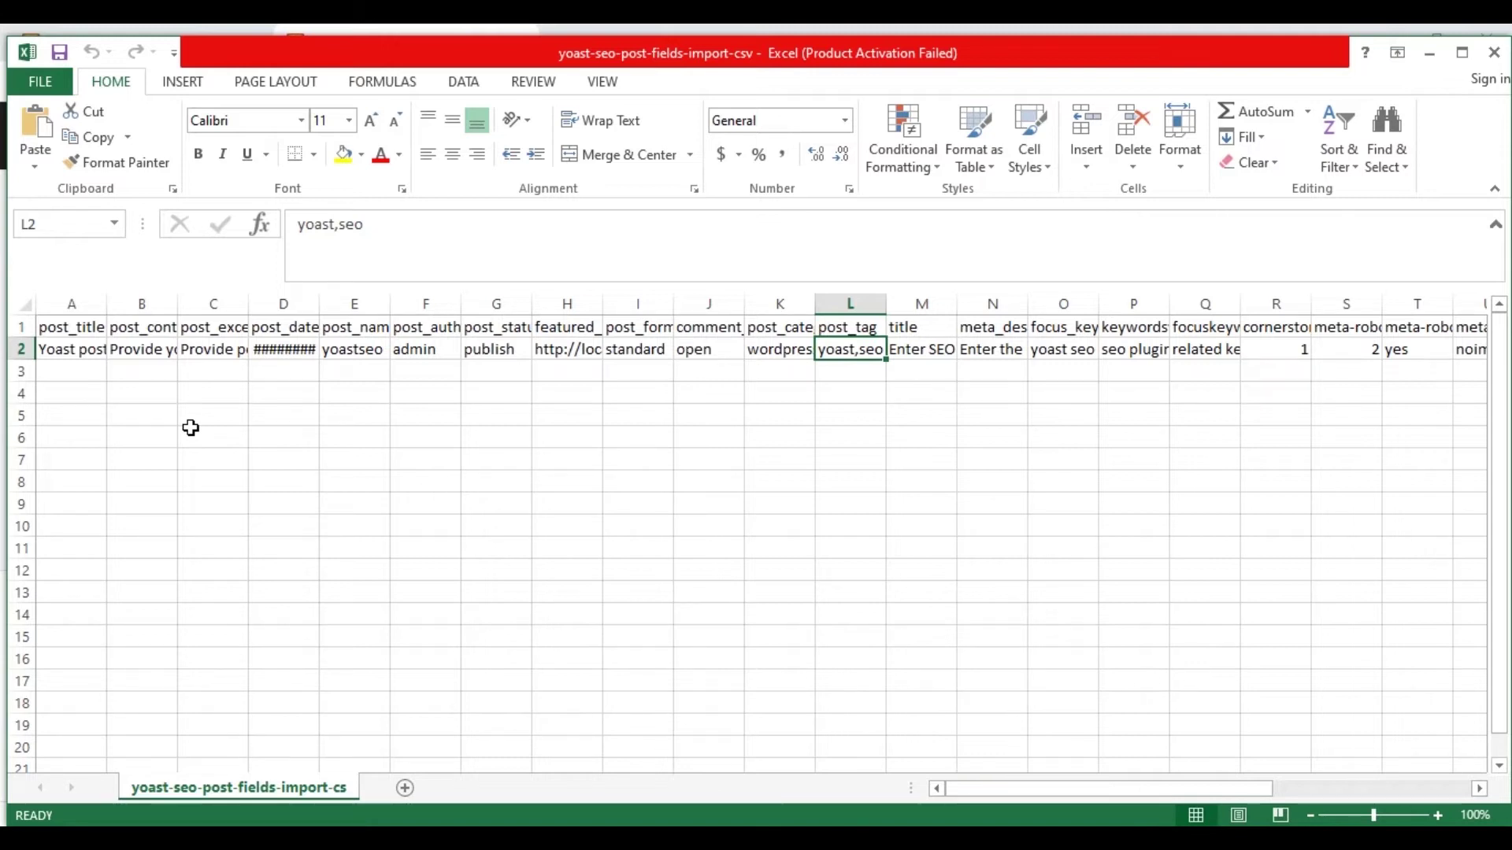
pyautogui.press('Up')
pyautogui.press('Right')
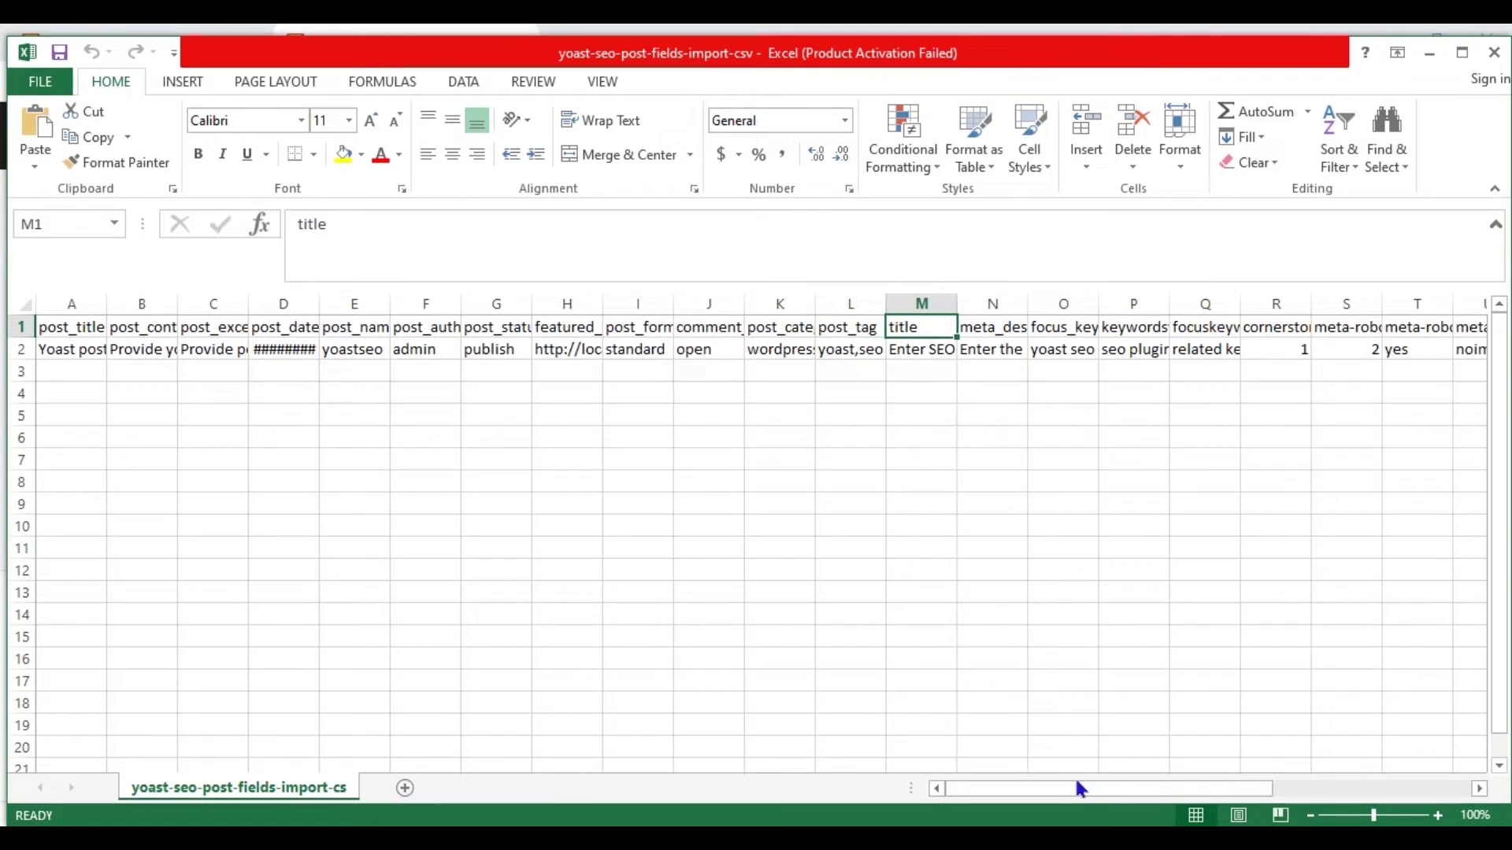
# Review the SEO title, meta description, focus keyword 'yoast seo', synonym 'seo plugin' and related keyphrases
pyautogui.moveTo(1081, 789); pyautogui.dragTo(1181, 791)
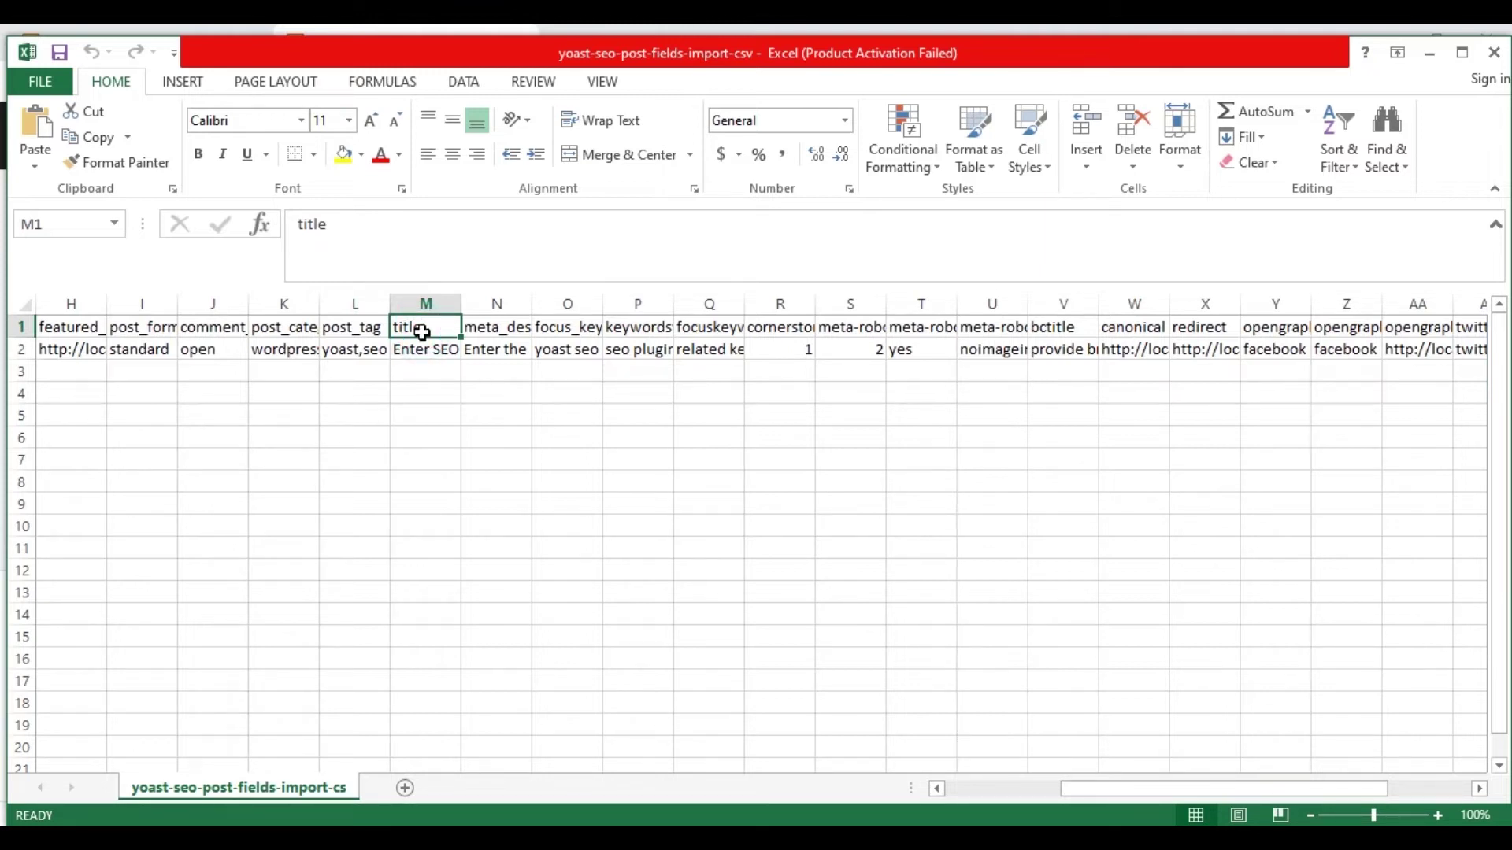
pyautogui.press('Down')
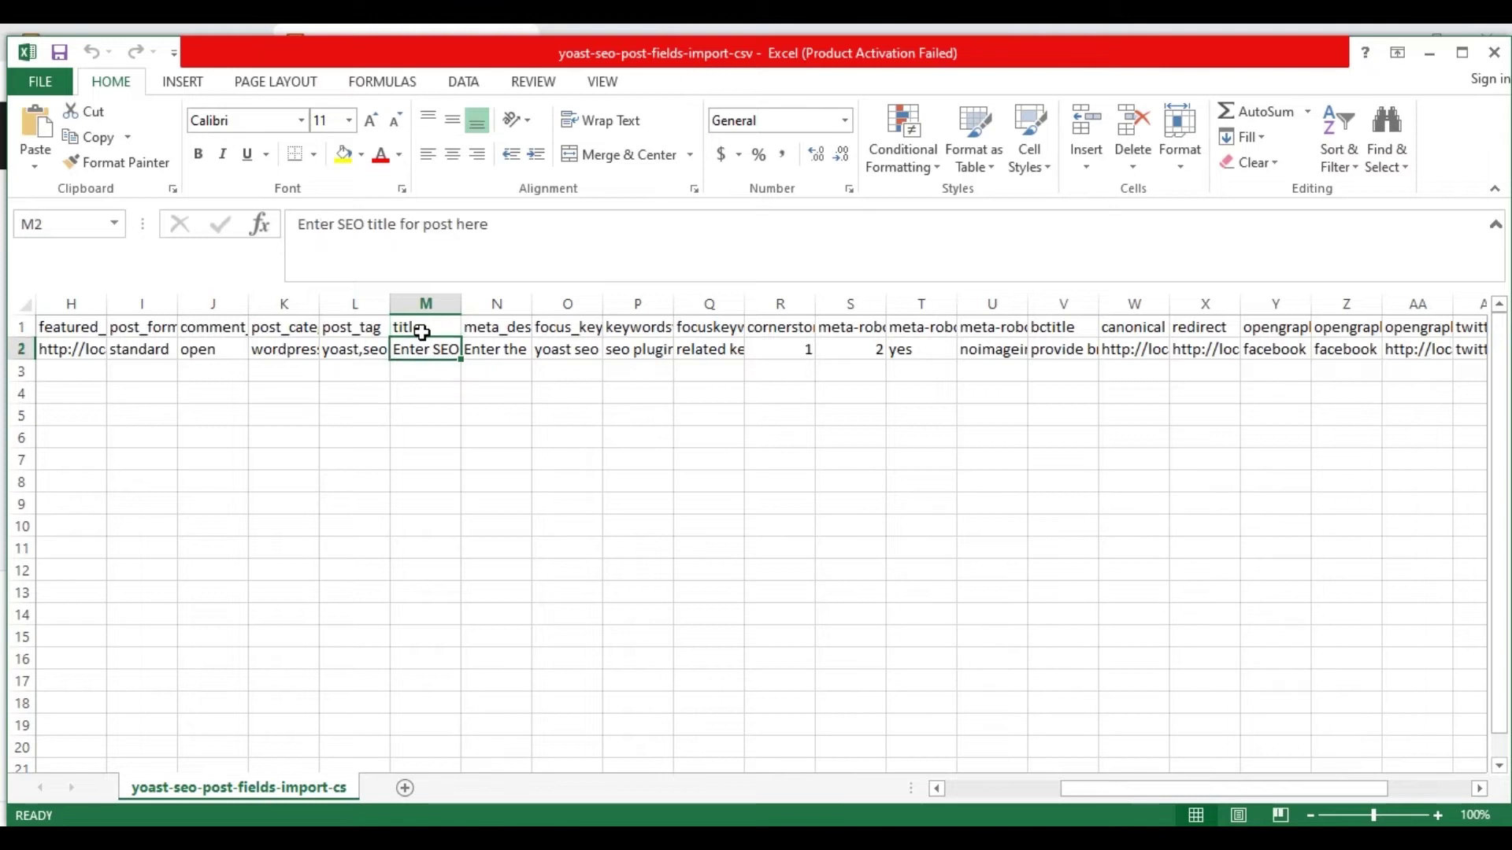
pyautogui.press('Up')
pyautogui.press('Down')
pyautogui.press('Up')
pyautogui.press('Right')
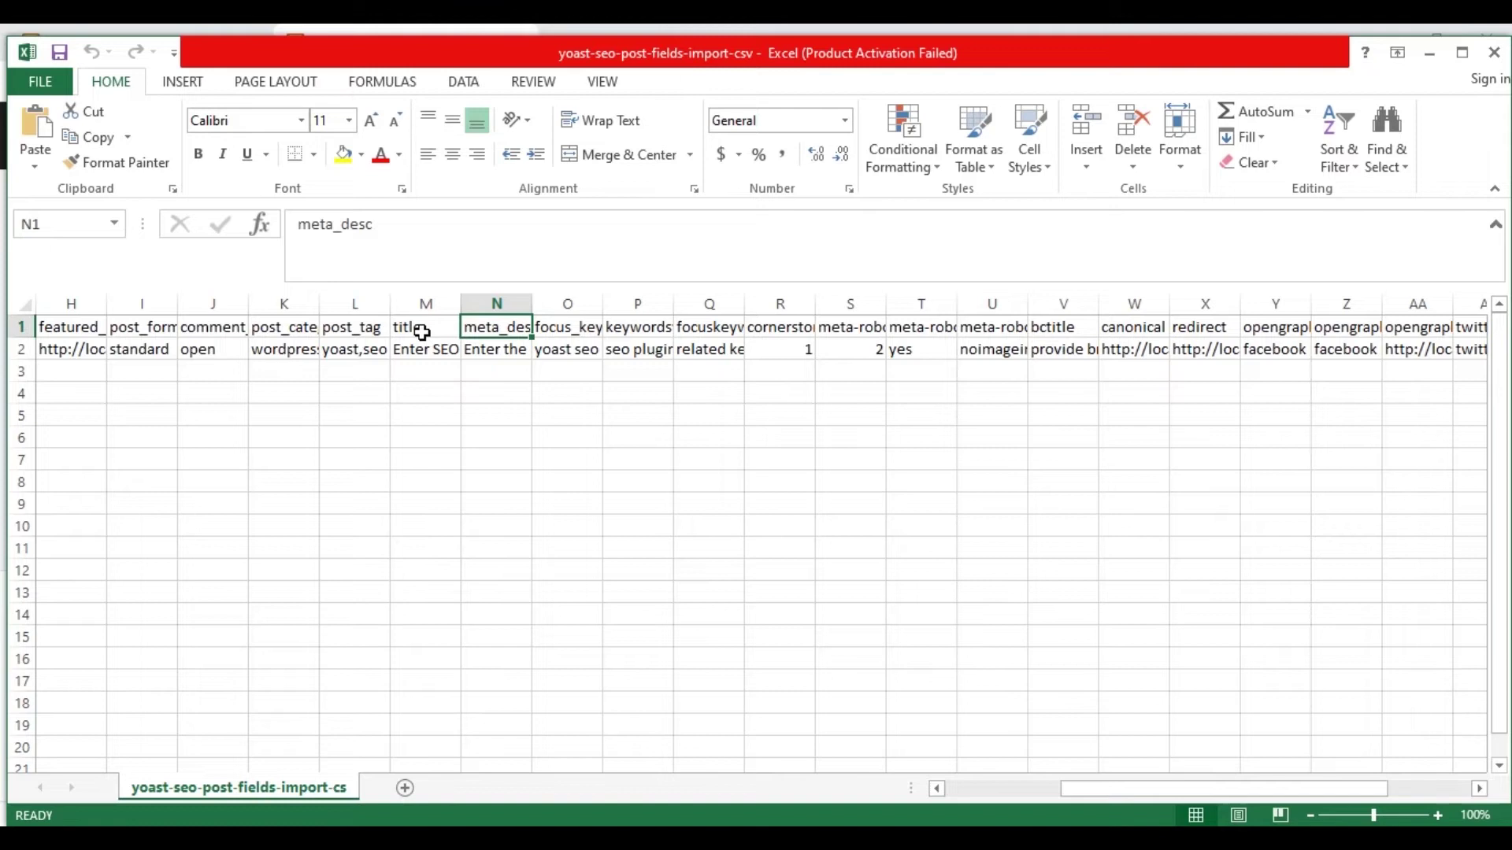
pyautogui.press('Down')
pyautogui.press('Up')
pyautogui.press('Right')
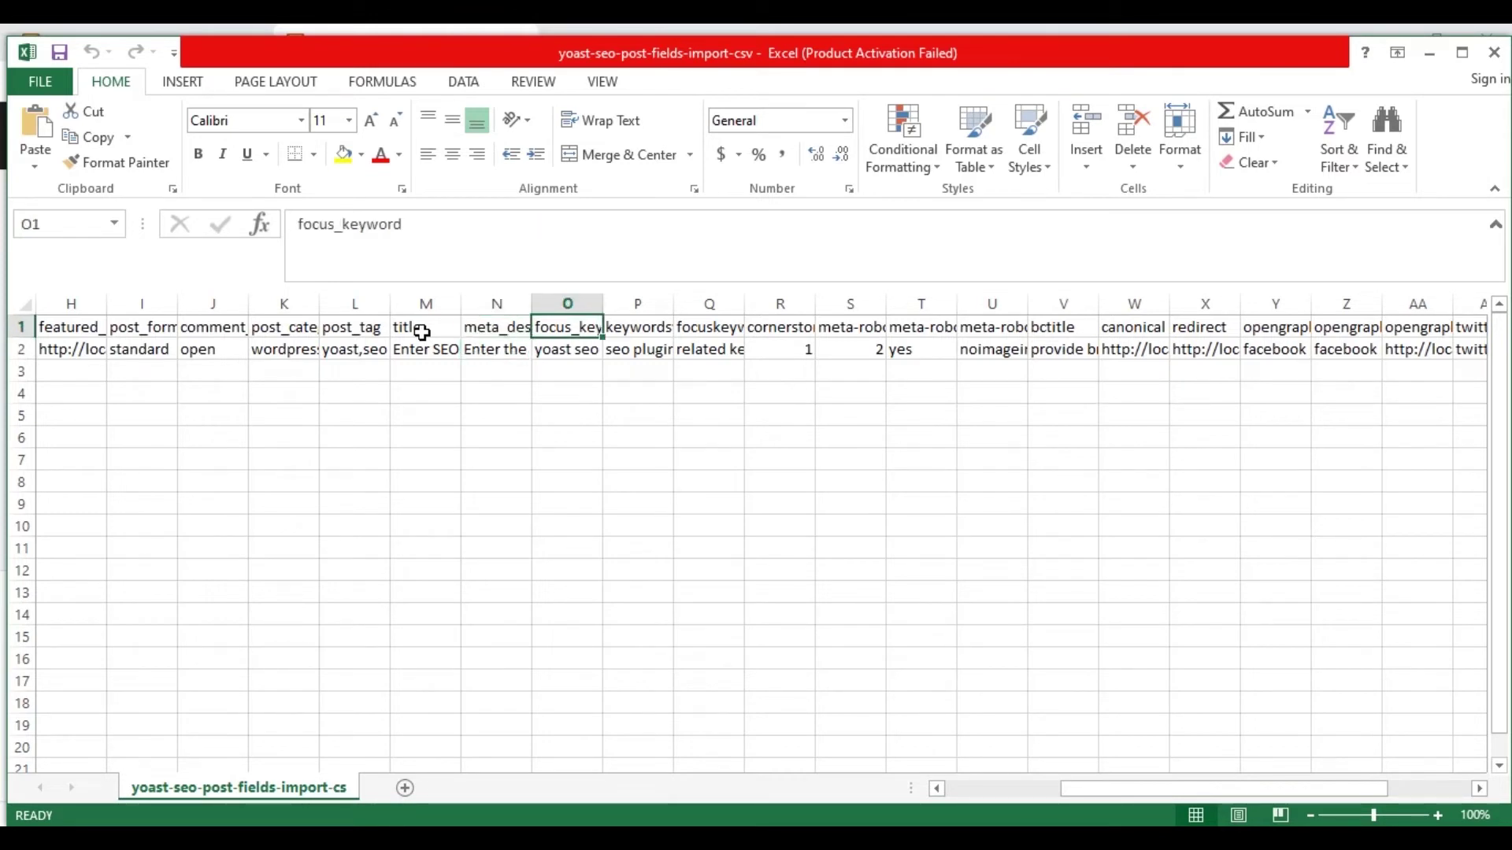
pyautogui.press('Down')
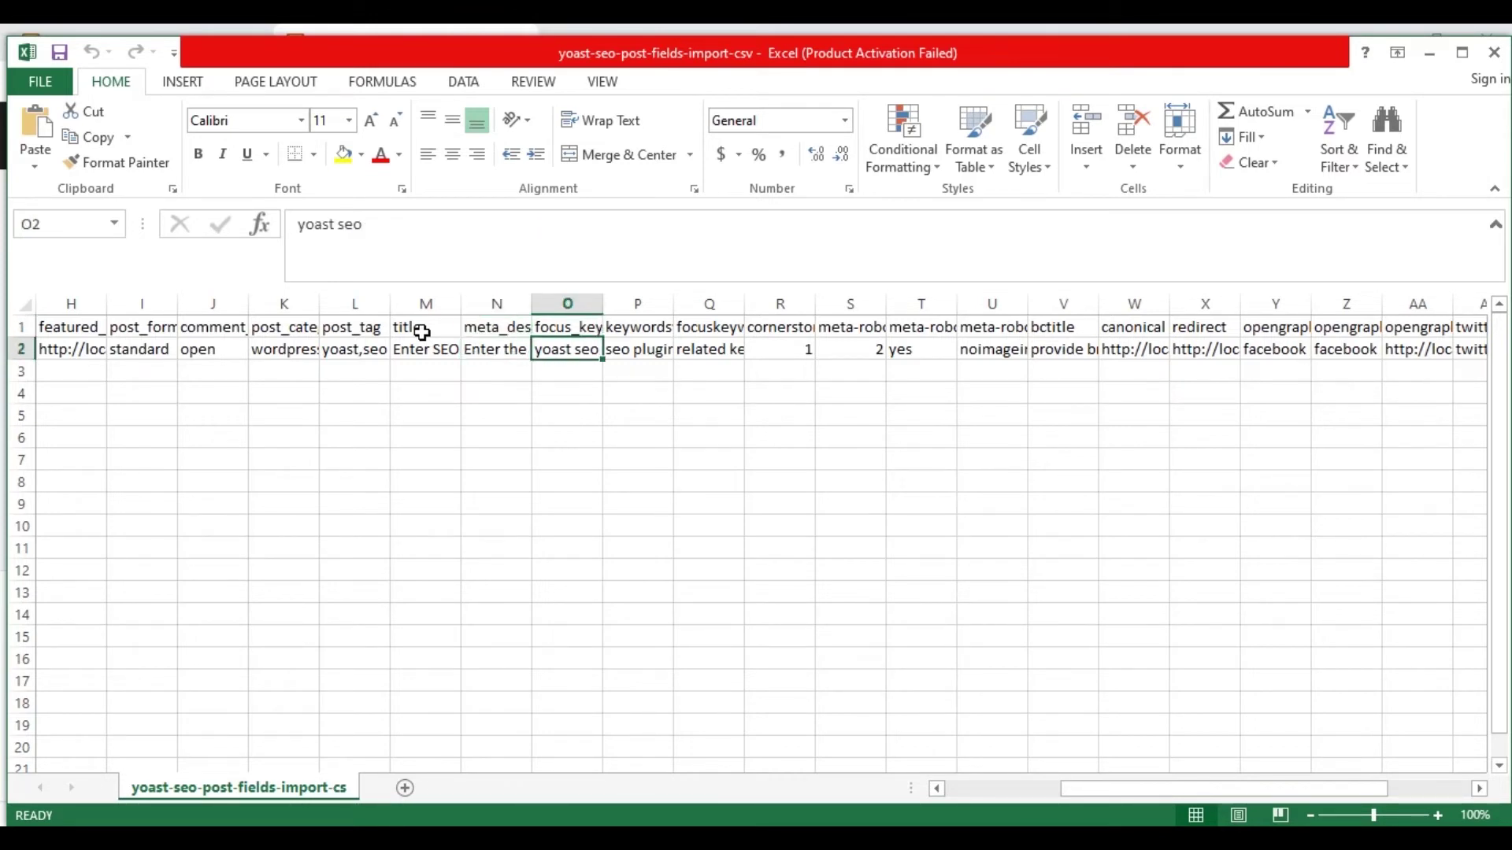
pyautogui.press('Up')
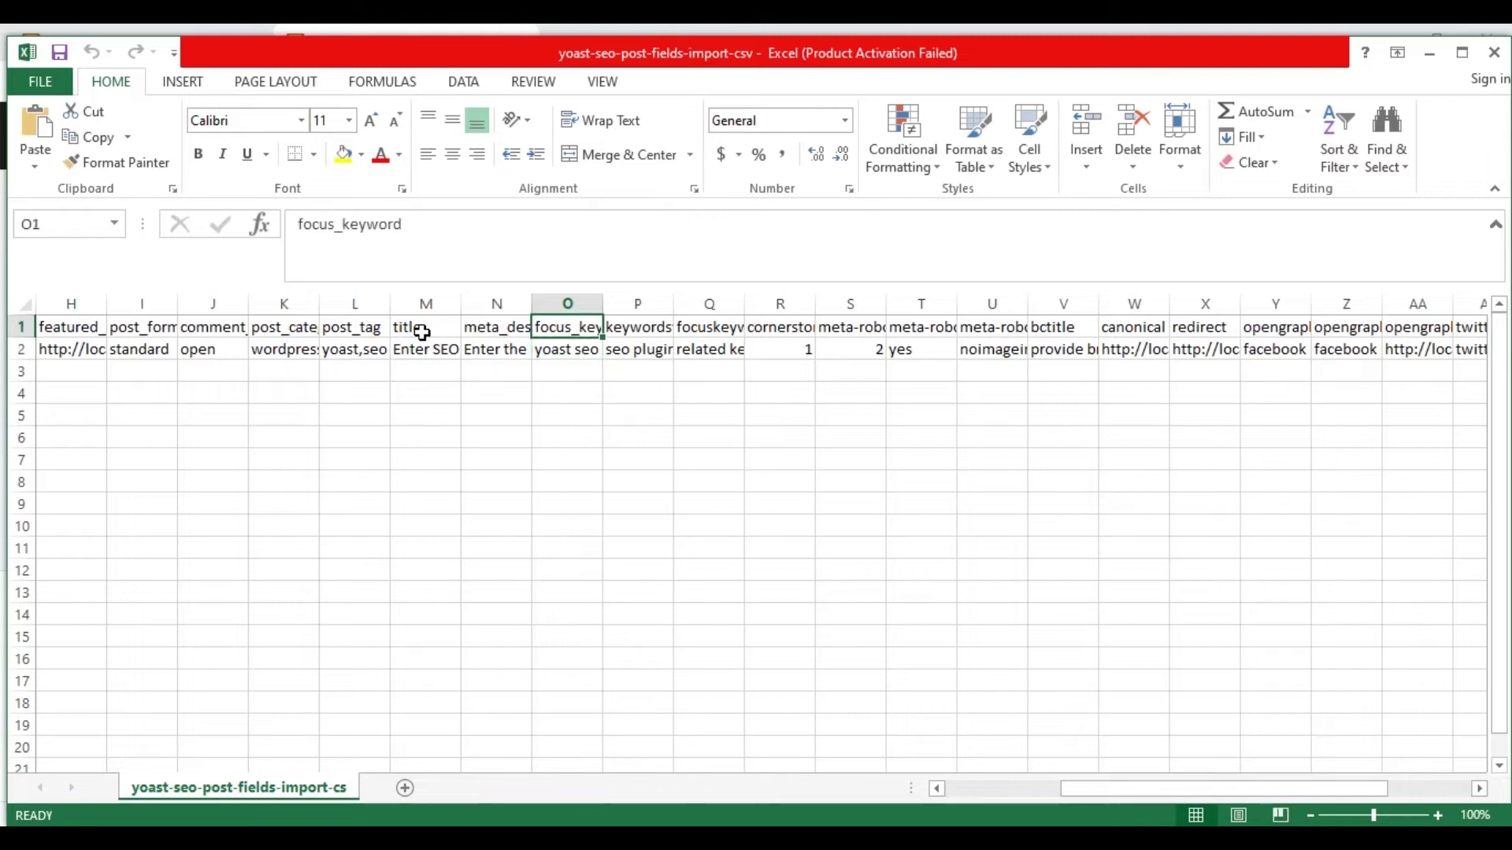
pyautogui.press('Right')
pyautogui.press('Down')
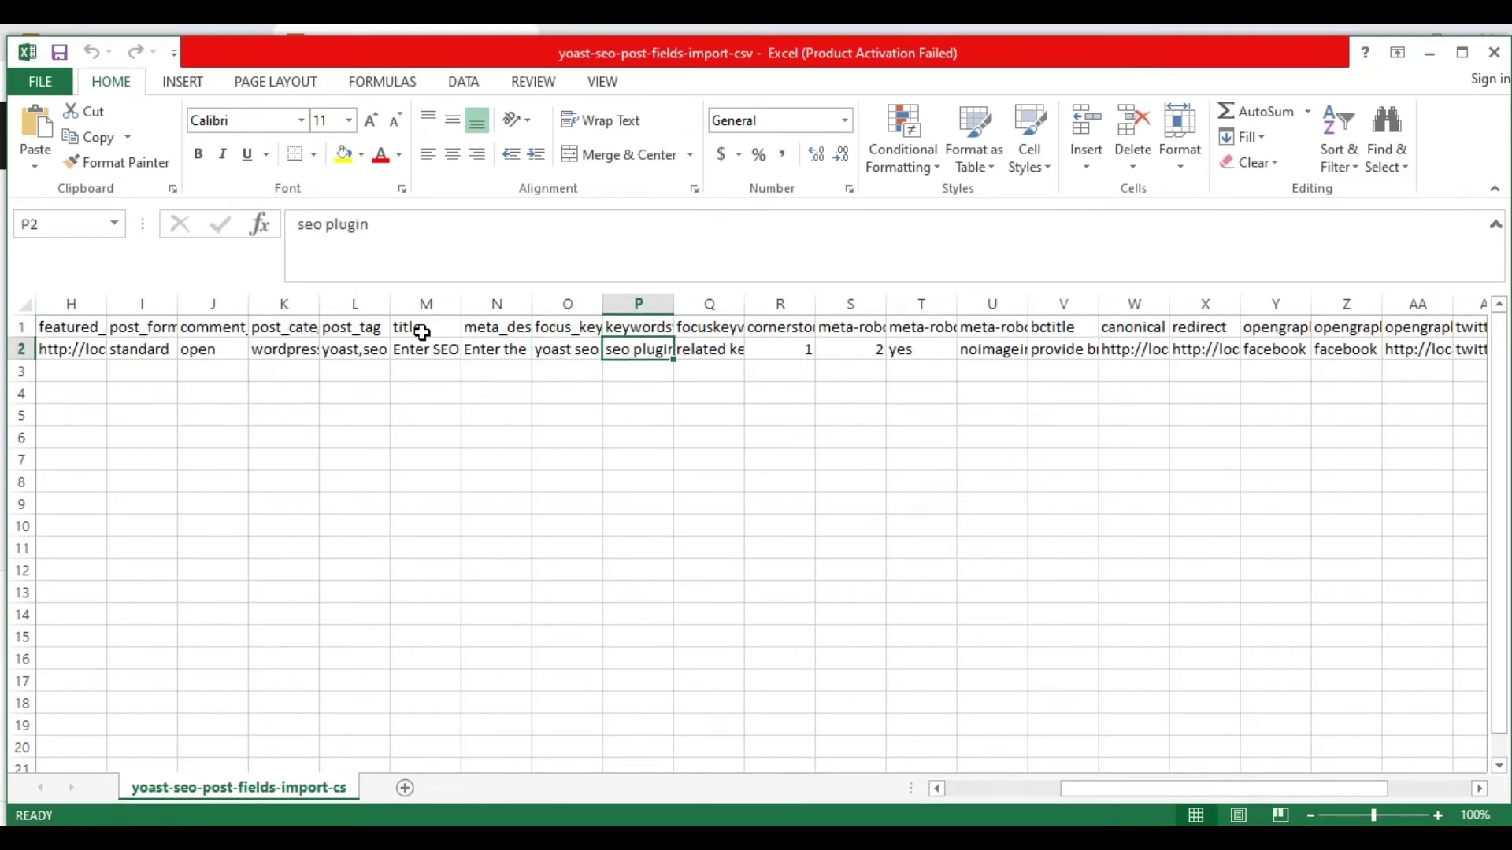
pyautogui.press('Up')
pyautogui.press('Right')
pyautogui.press('Down')
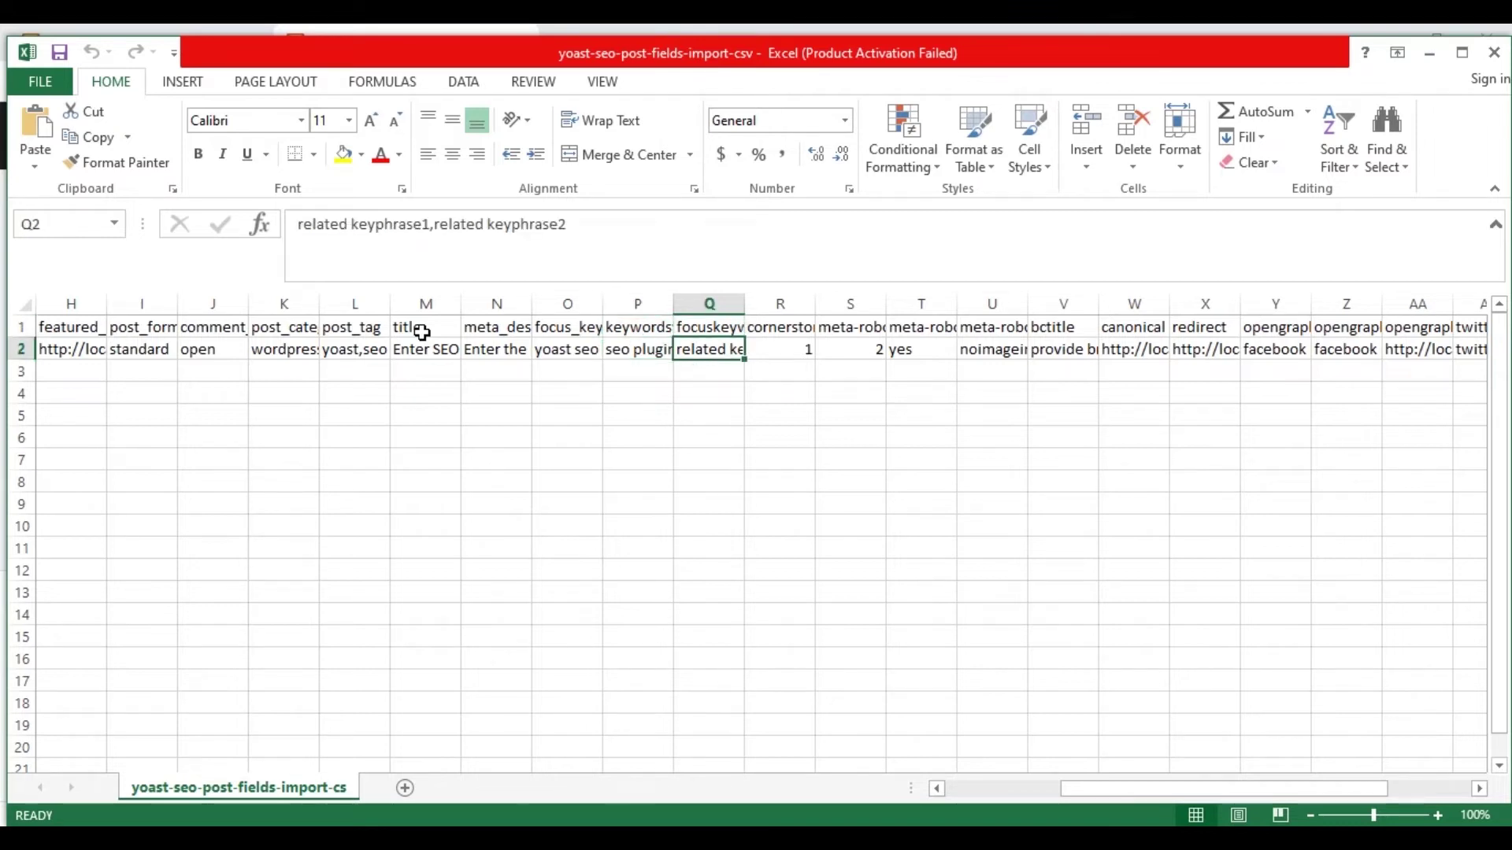
pyautogui.press('Up')
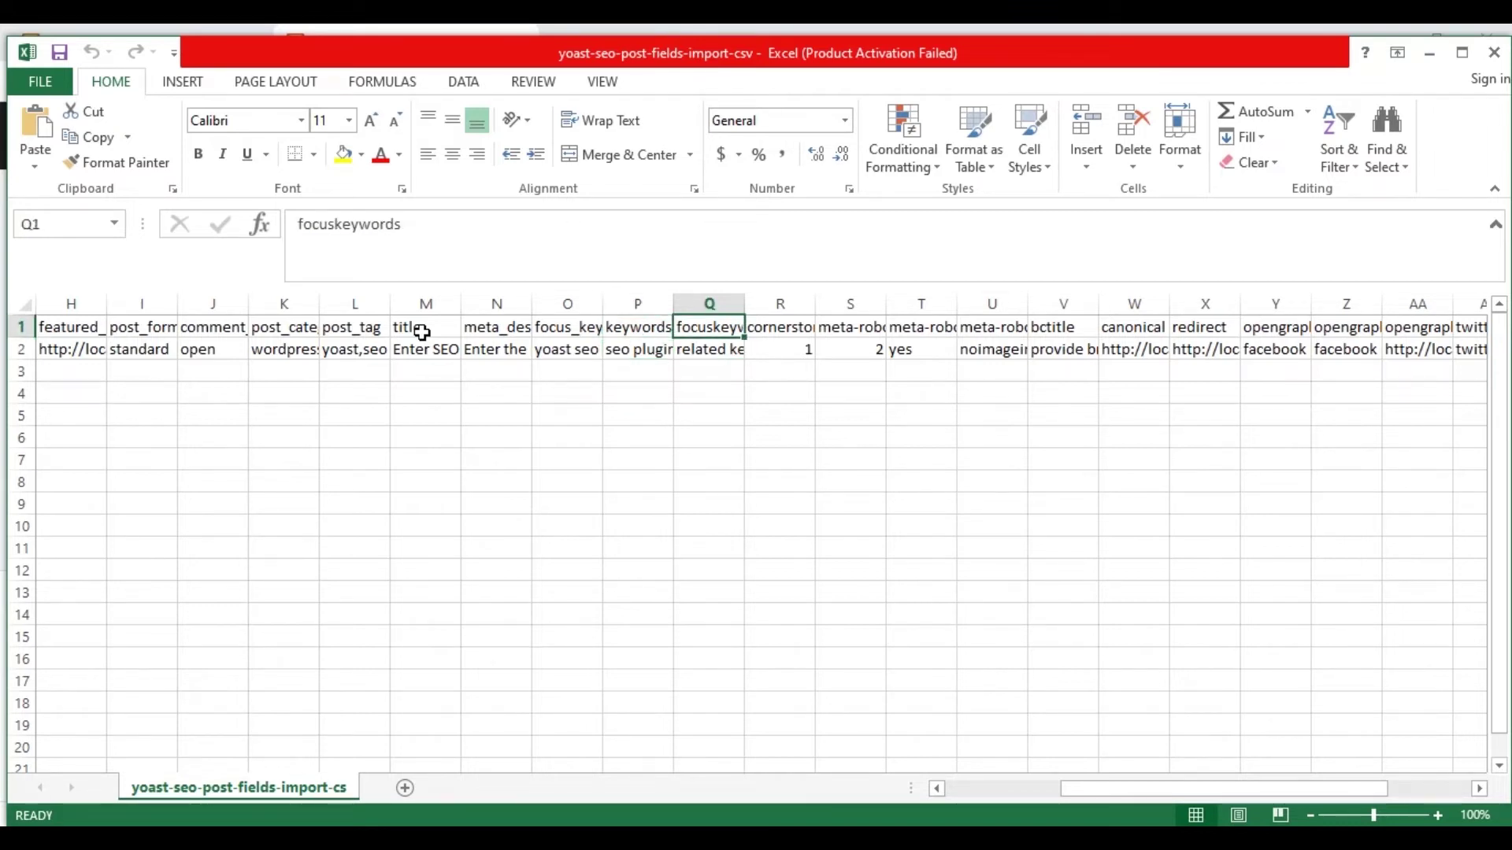
pyautogui.press('Down')
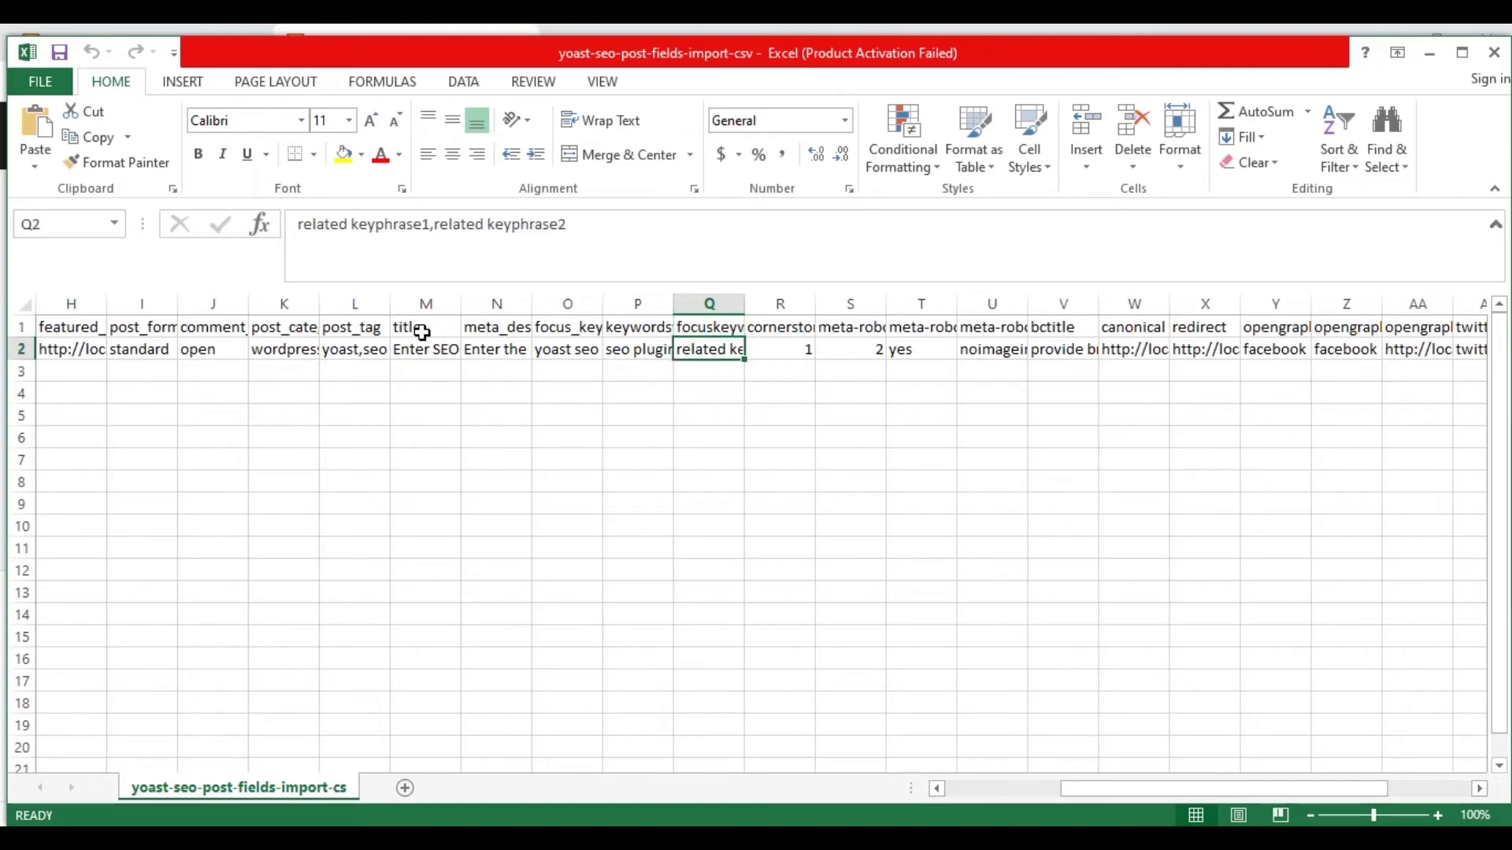
pyautogui.press('Up')
# Check cornerstone-content 1 and meta-robots-noindex 2, then compare with the post's search-visibility options
pyautogui.press('Right')
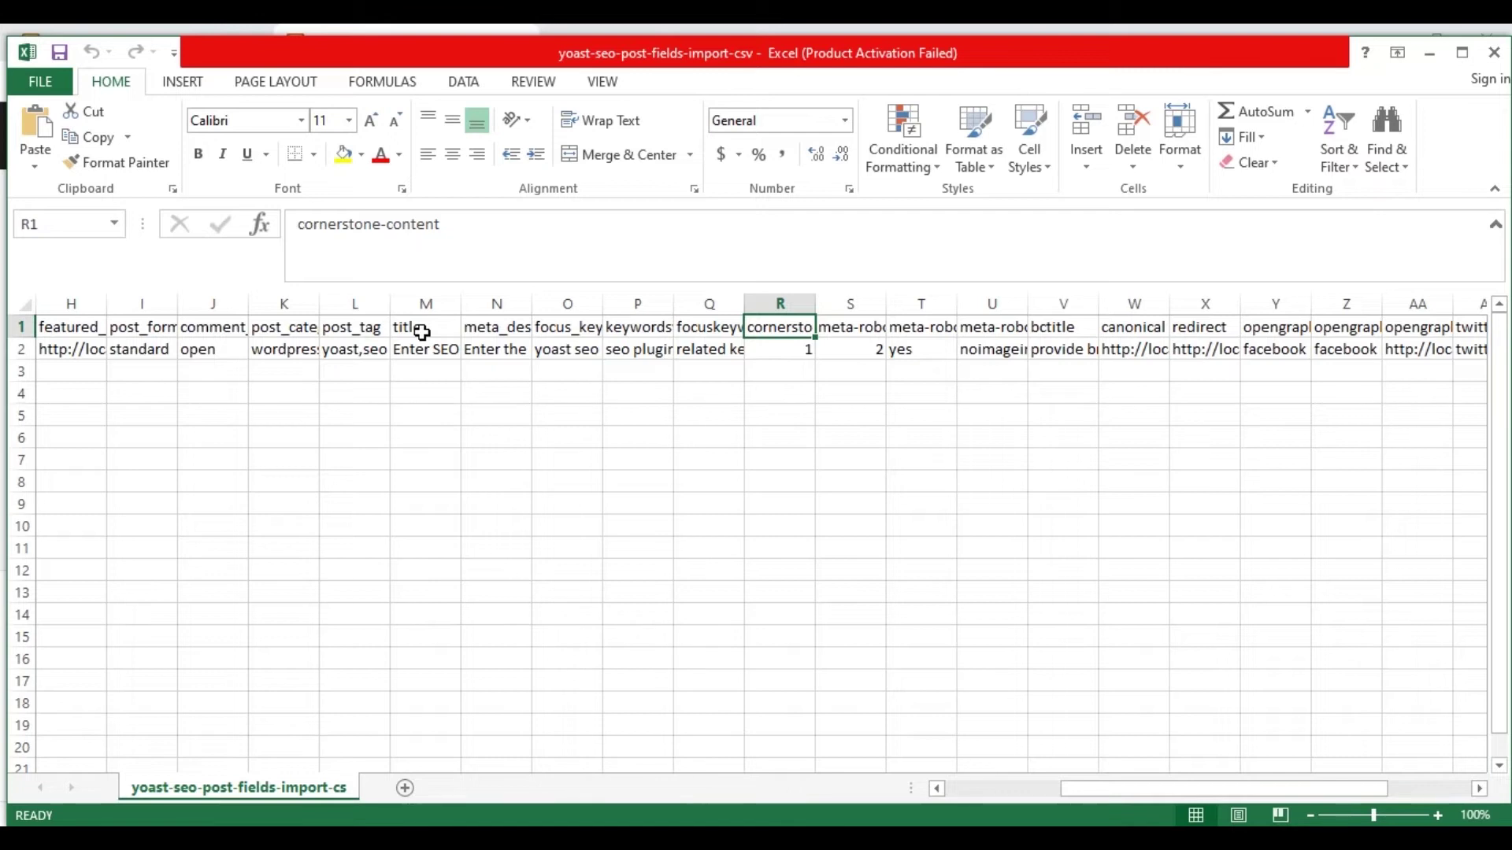
pyautogui.press('Down')
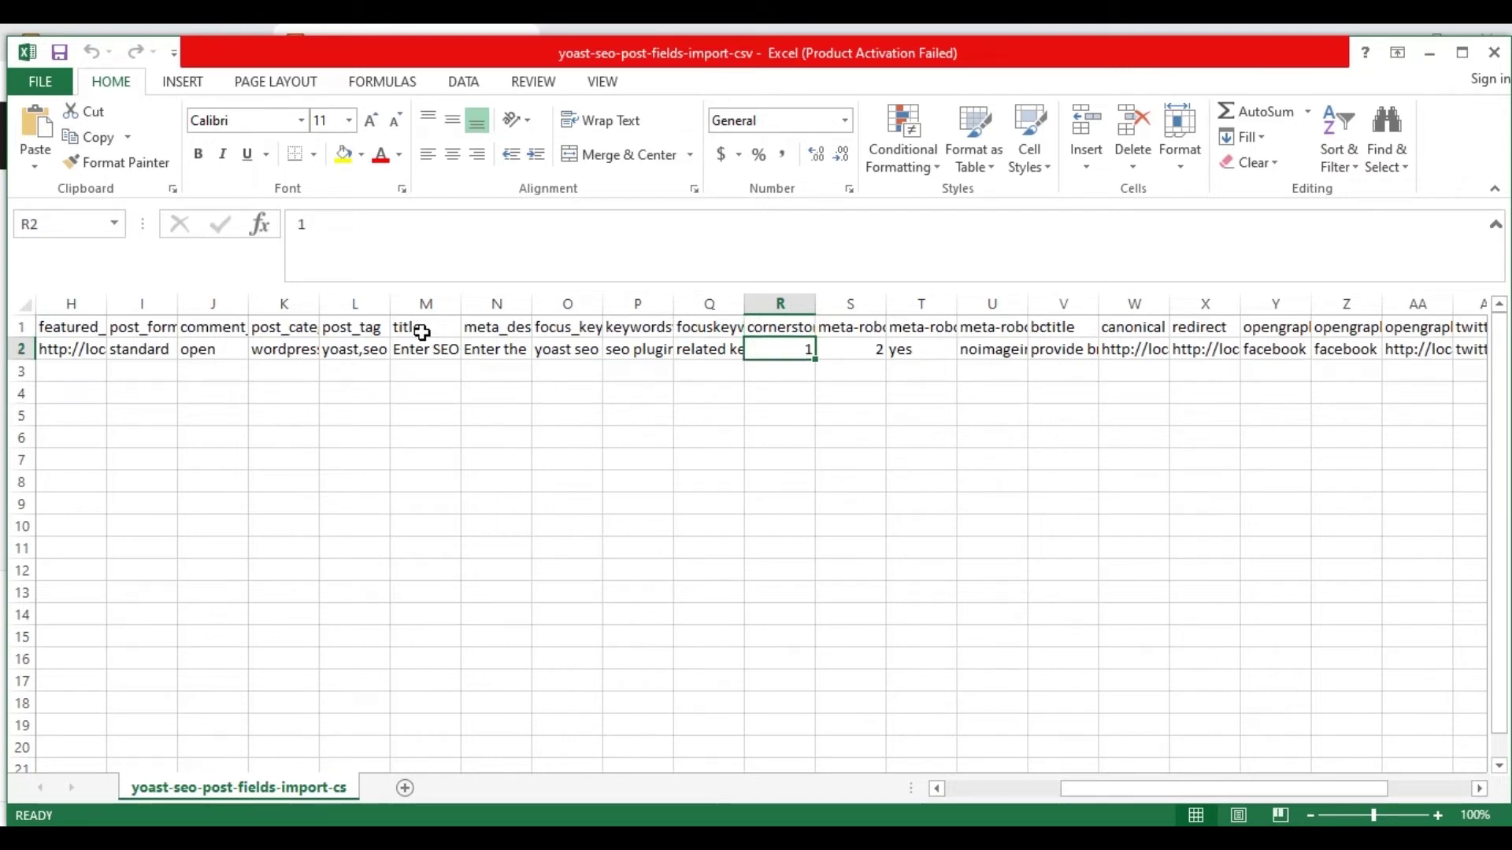
pyautogui.press('Up')
pyautogui.press('Right')
pyautogui.press('Down')
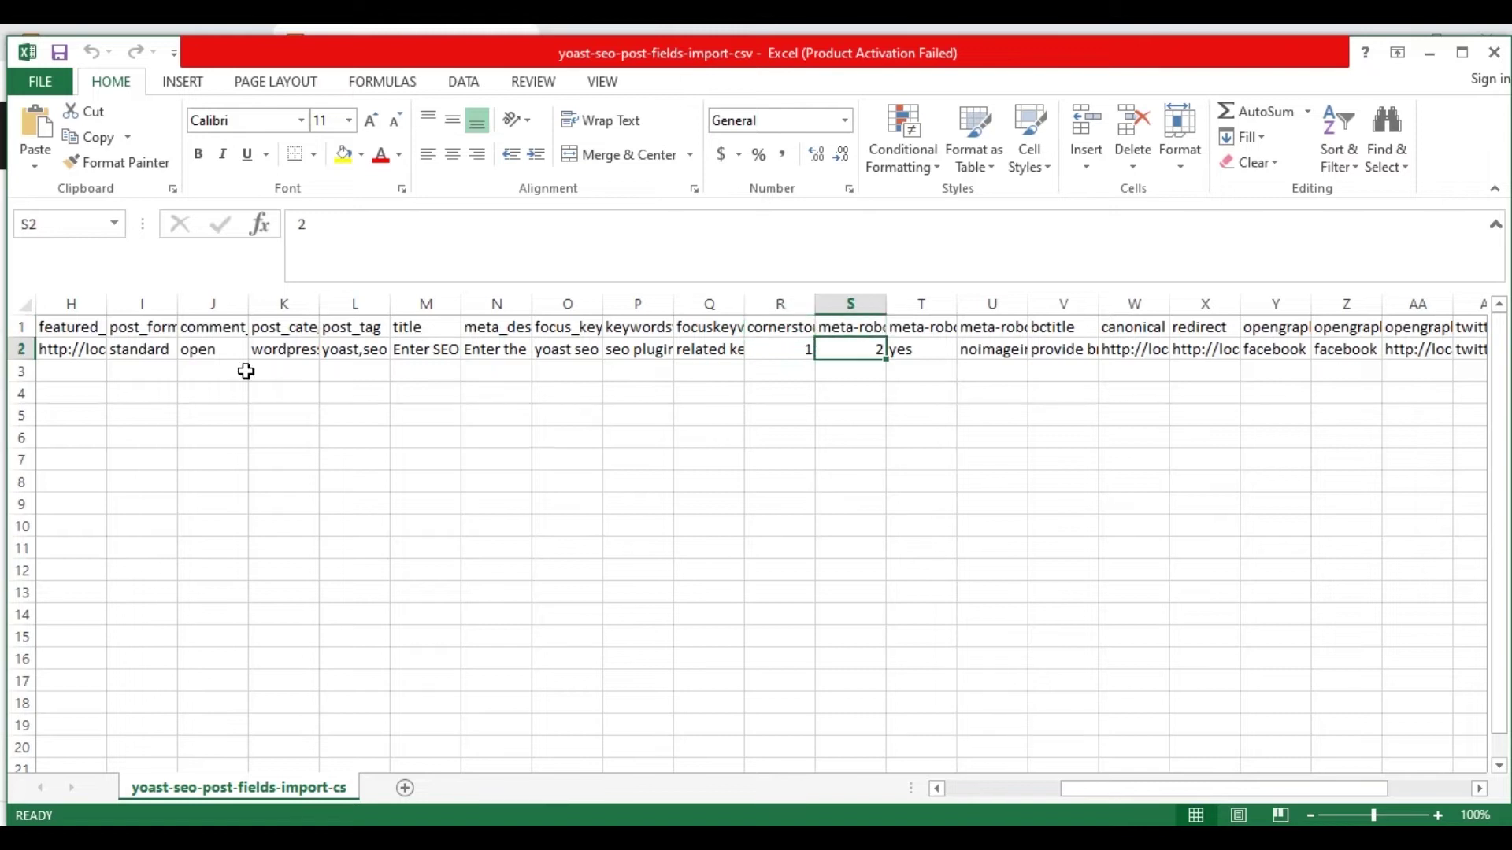
pyautogui.press('Up')
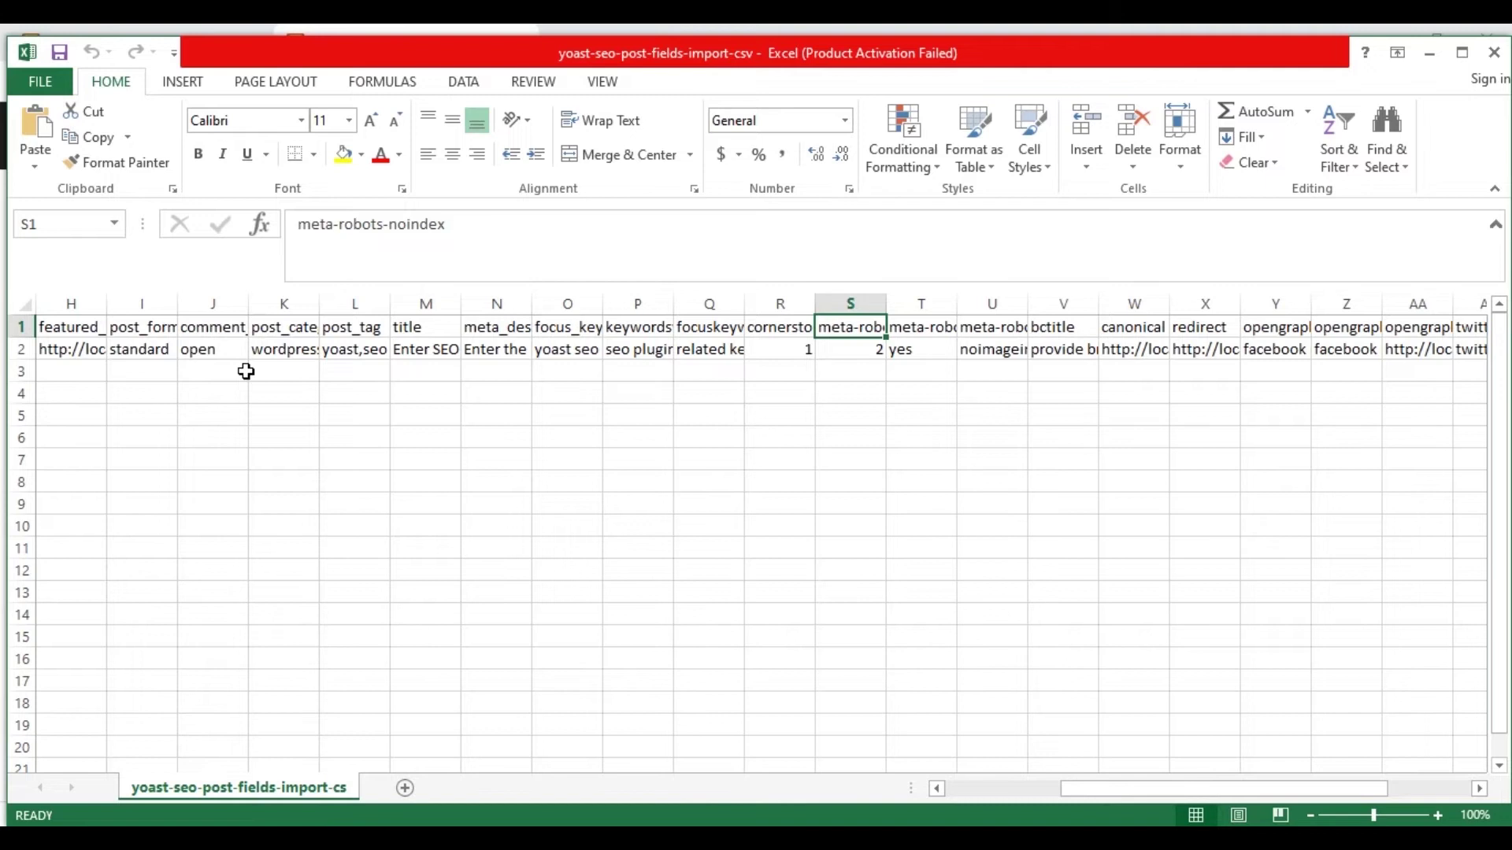
pyautogui.hotkey('alt', 'Tab')
pyautogui.click(296, 350)
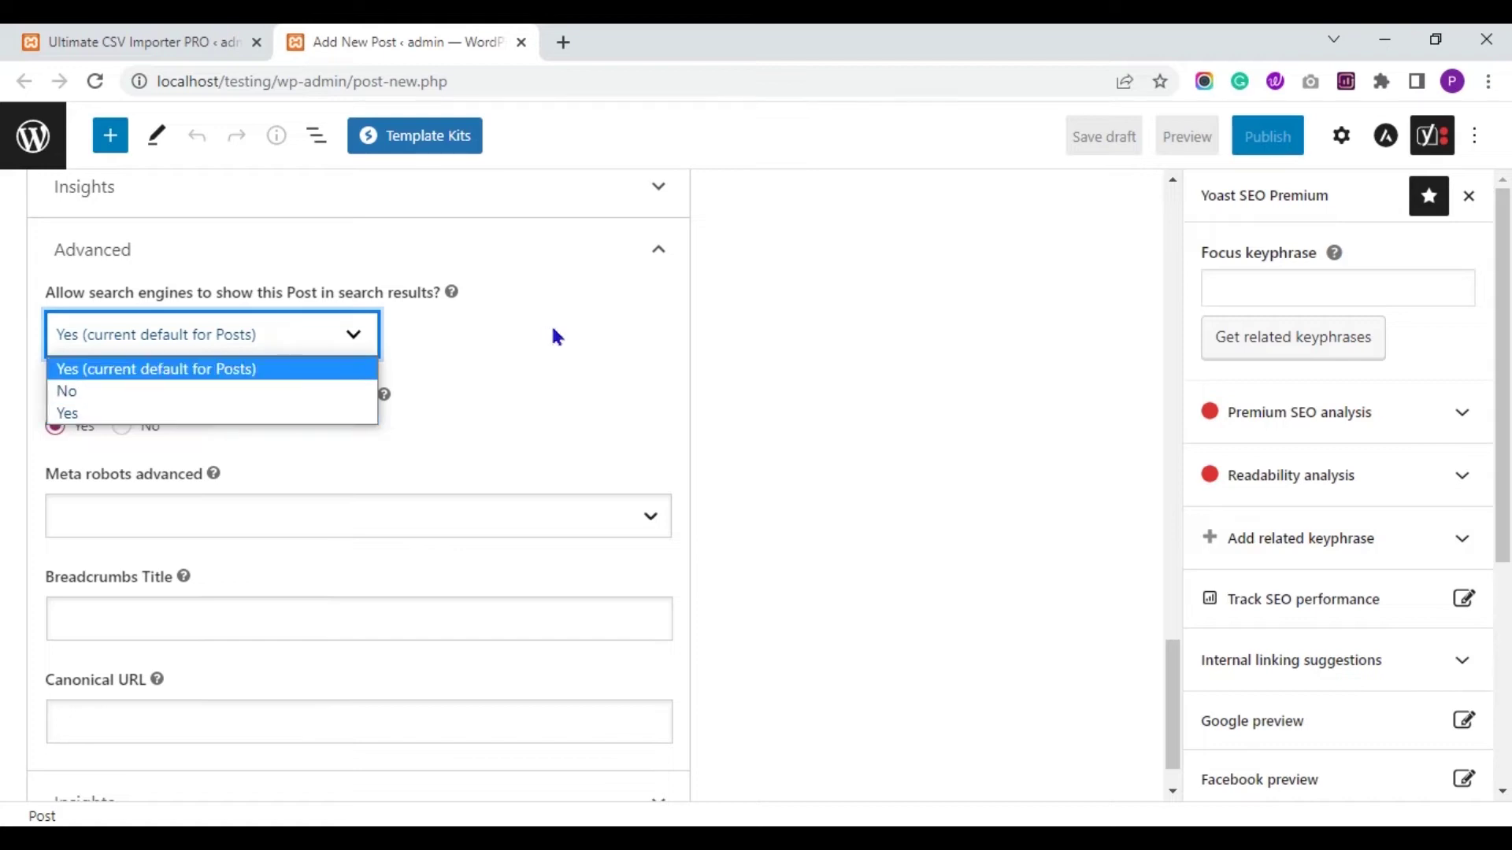
# Check the sheet's meta-robots-nofollow value yes and meta-robots-adv value noimageindex,noarchive
pyautogui.click(717, 367)
pyautogui.hotkey('alt', 'Tab')
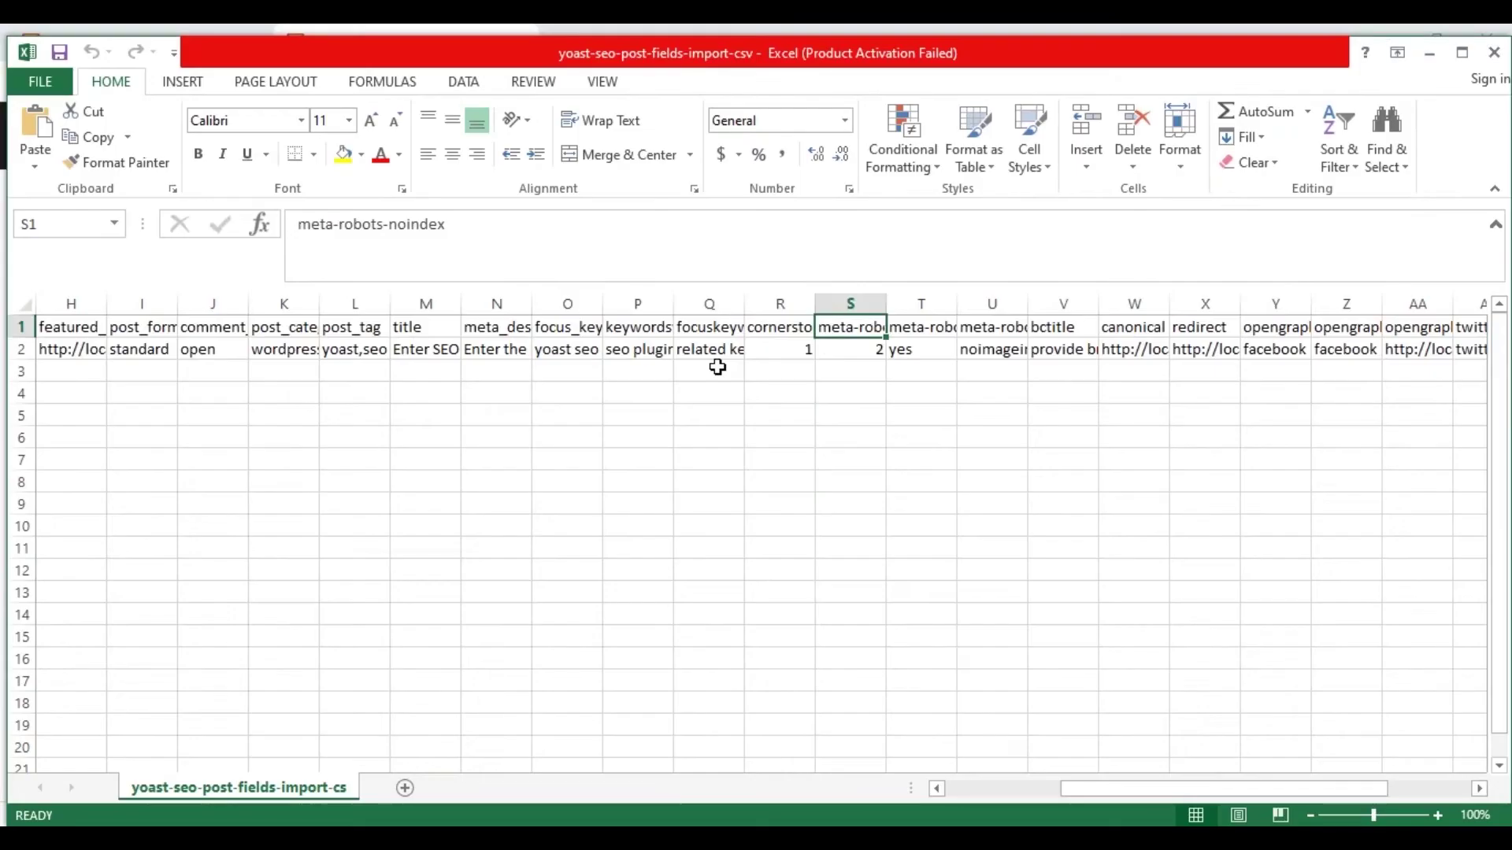
pyautogui.press('Right')
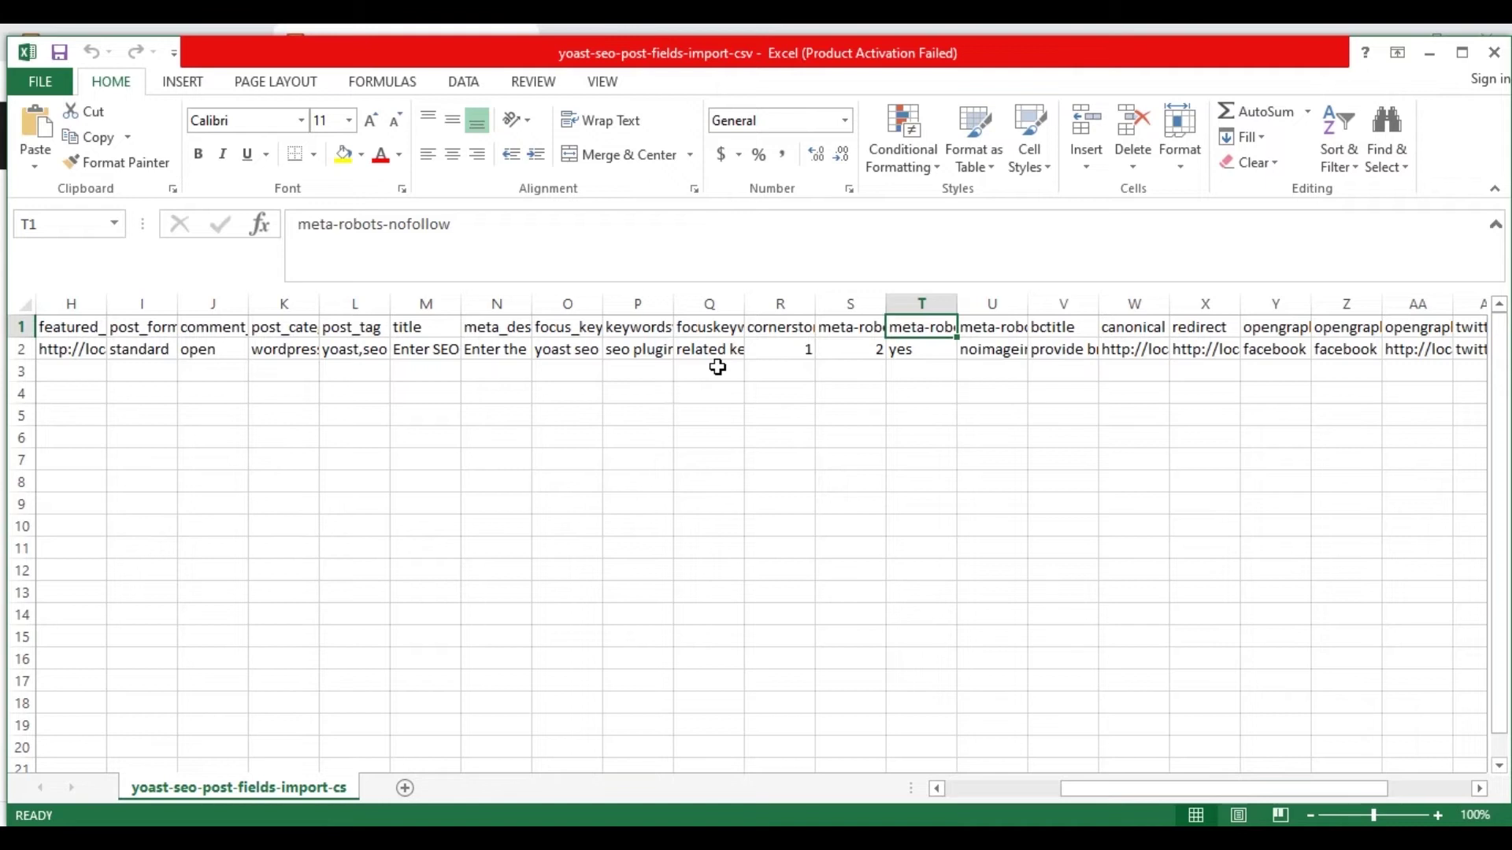
pyautogui.press('Down')
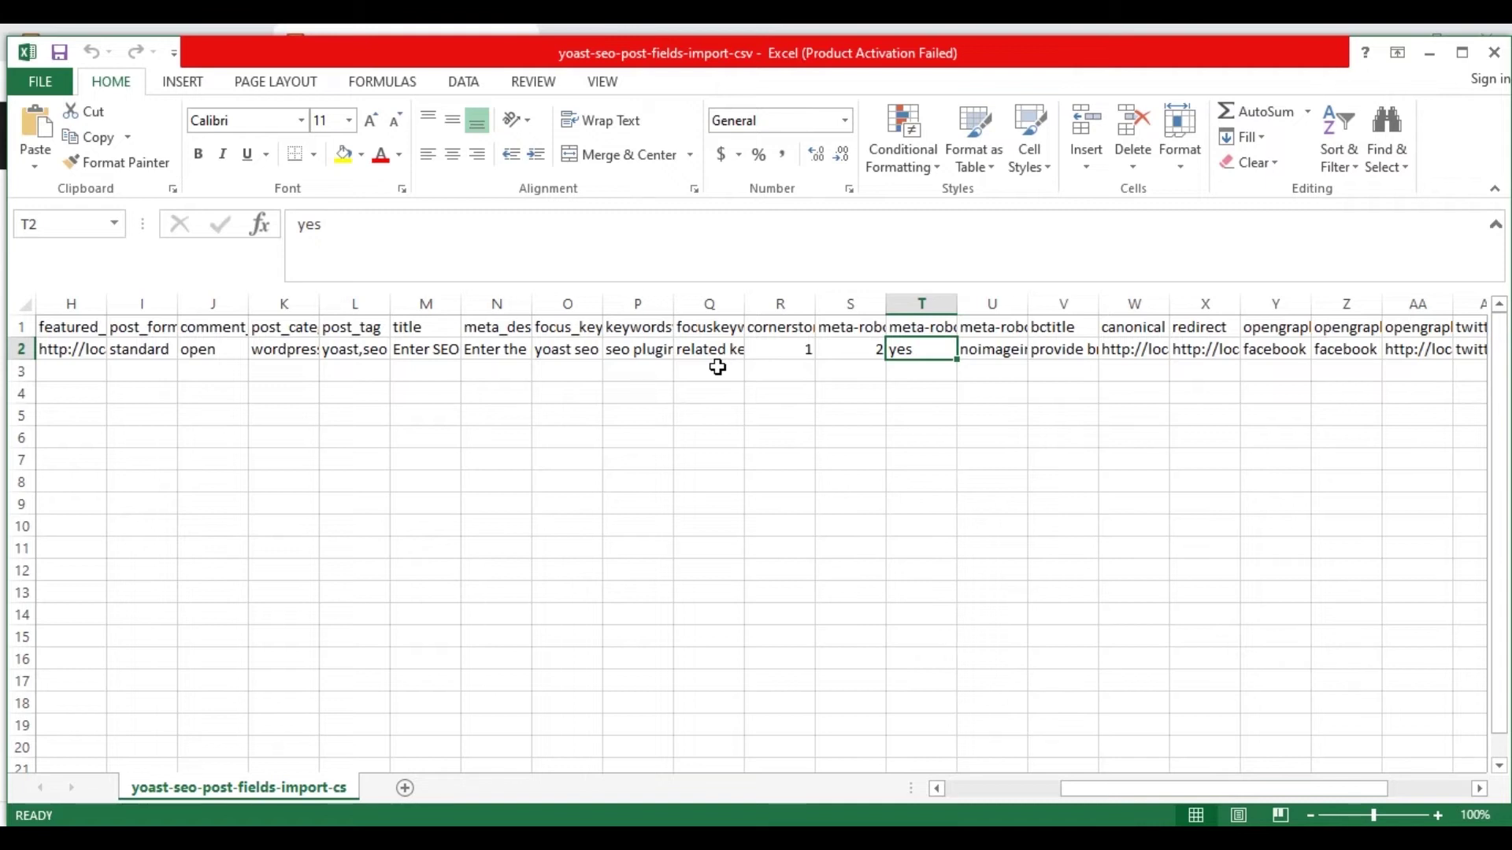
pyautogui.press('Up')
pyautogui.press('Right')
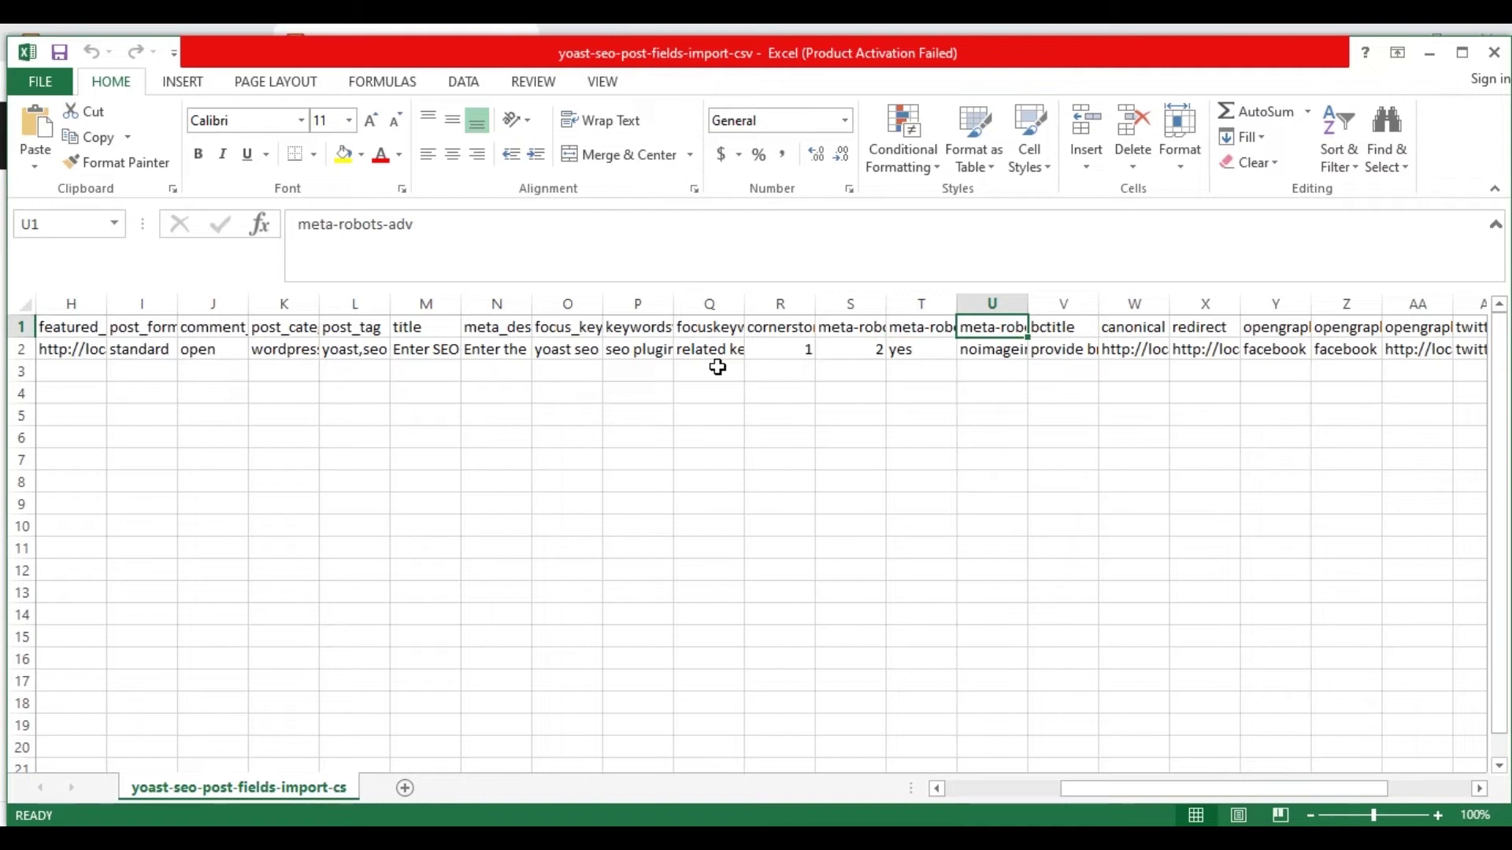
pyautogui.press('Down')
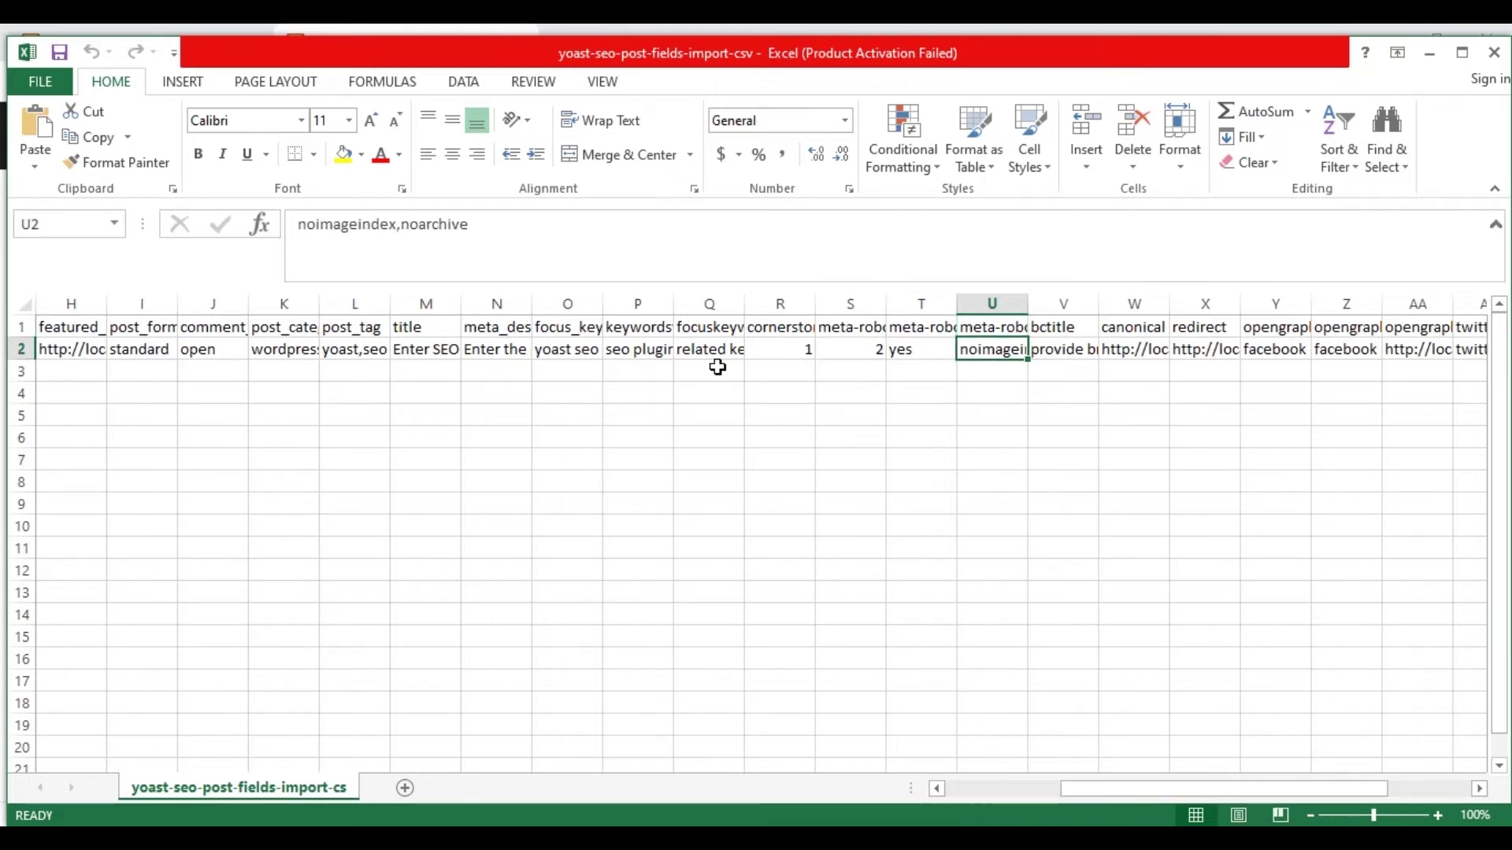
# Compare with Yoast's Meta robots advanced choices, then return to the sheet's bctitle column
pyautogui.hotkey('alt', 'Tab')
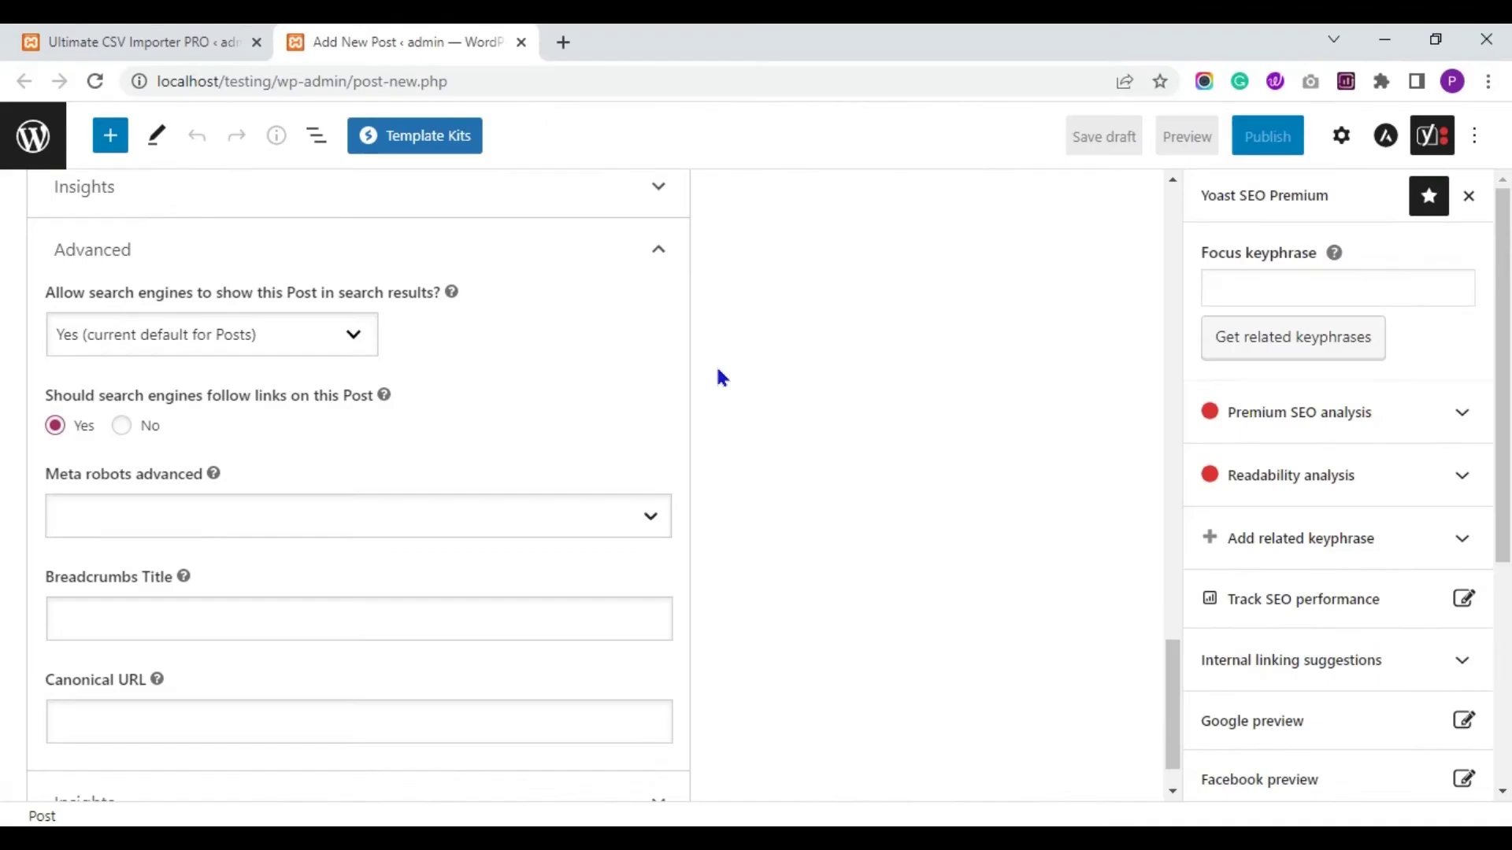
pyautogui.click(559, 516)
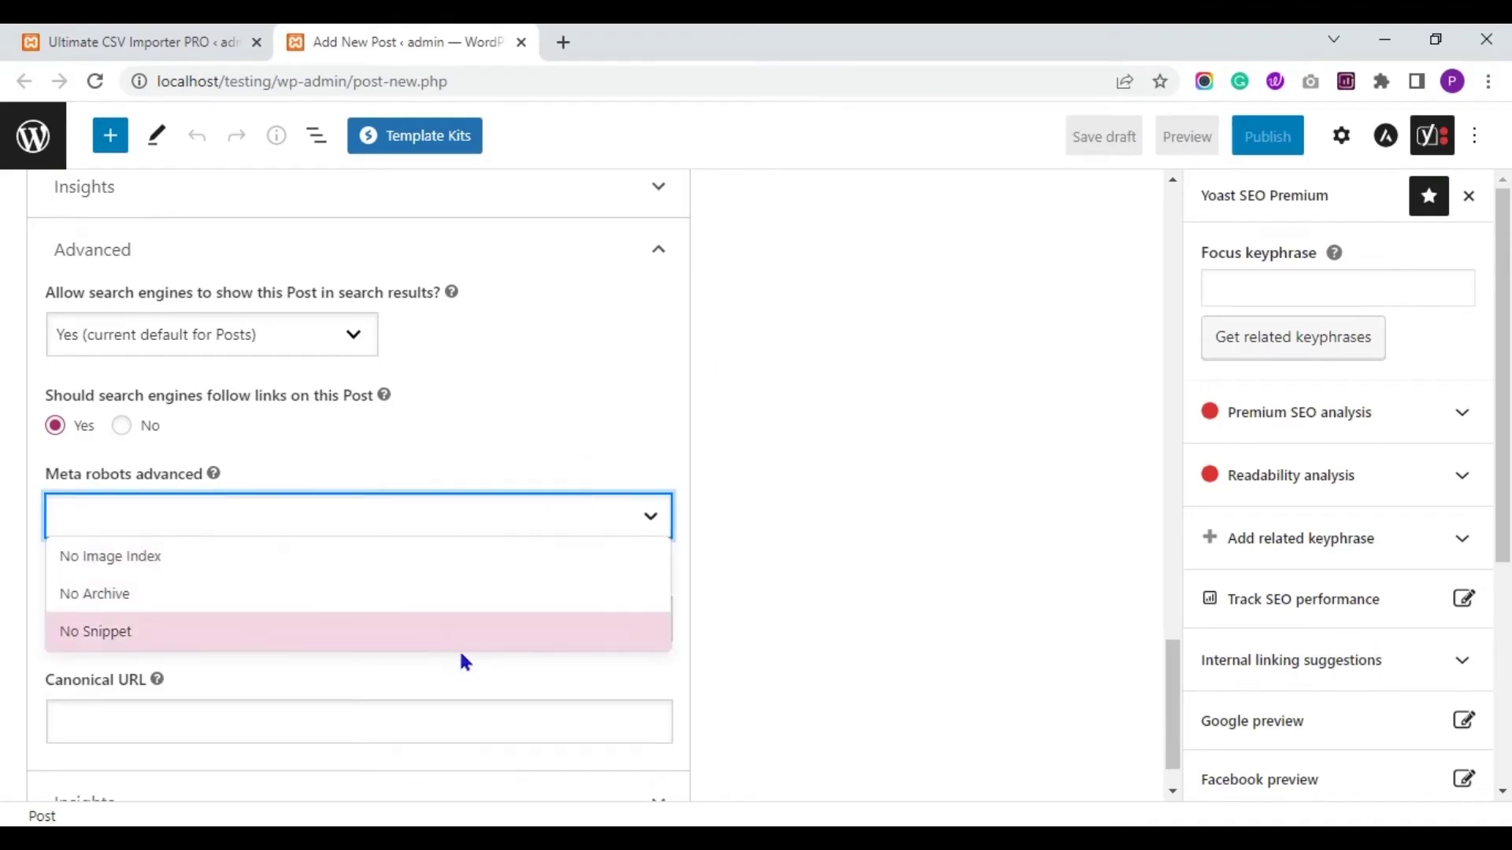
pyautogui.click(860, 611)
pyautogui.hotkey('alt', 'Tab')
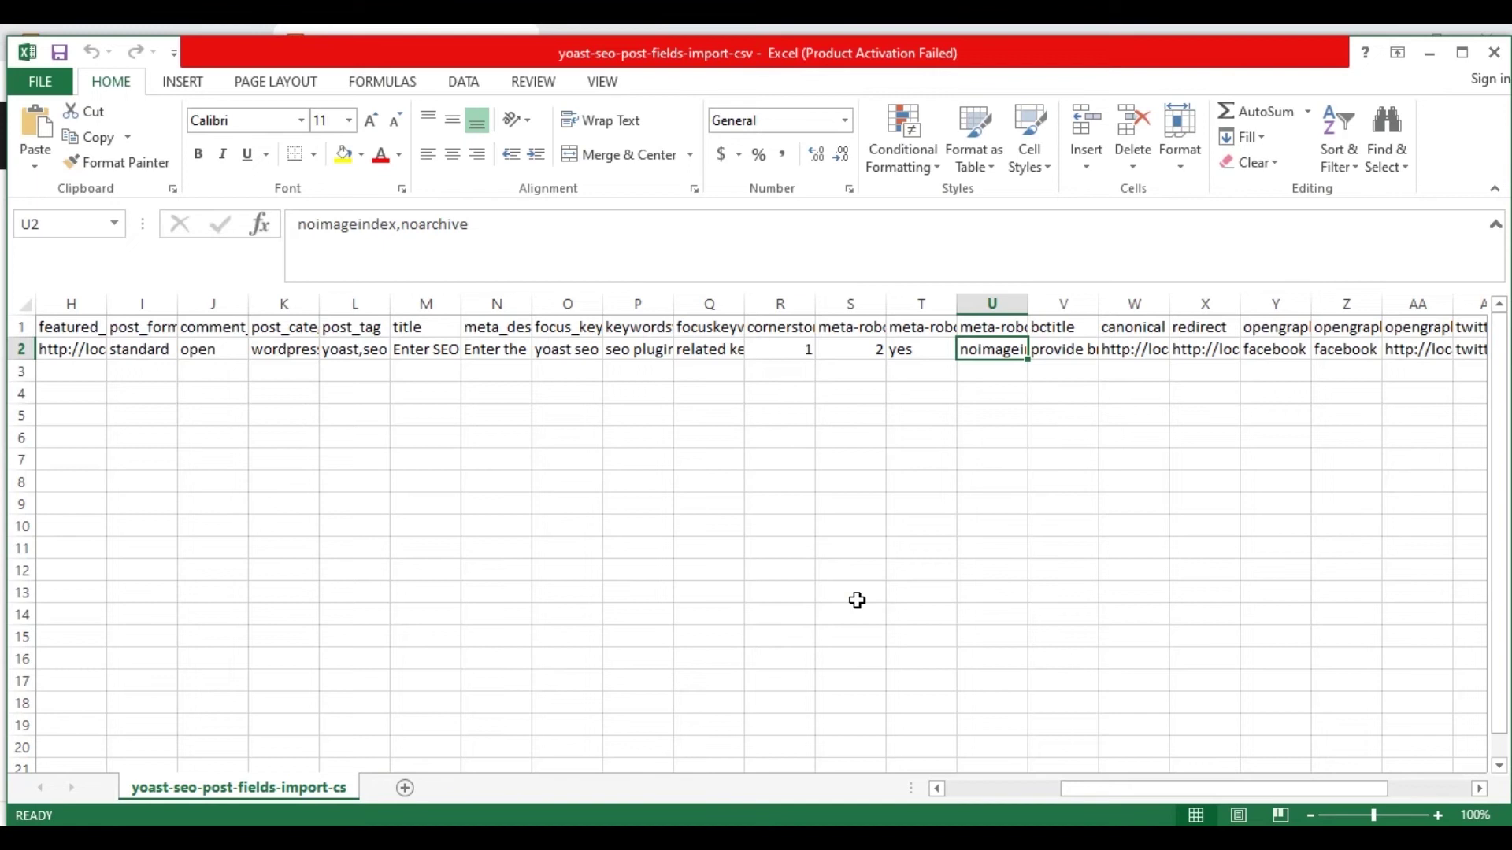
pyautogui.press('Up')
pyautogui.press('Right')
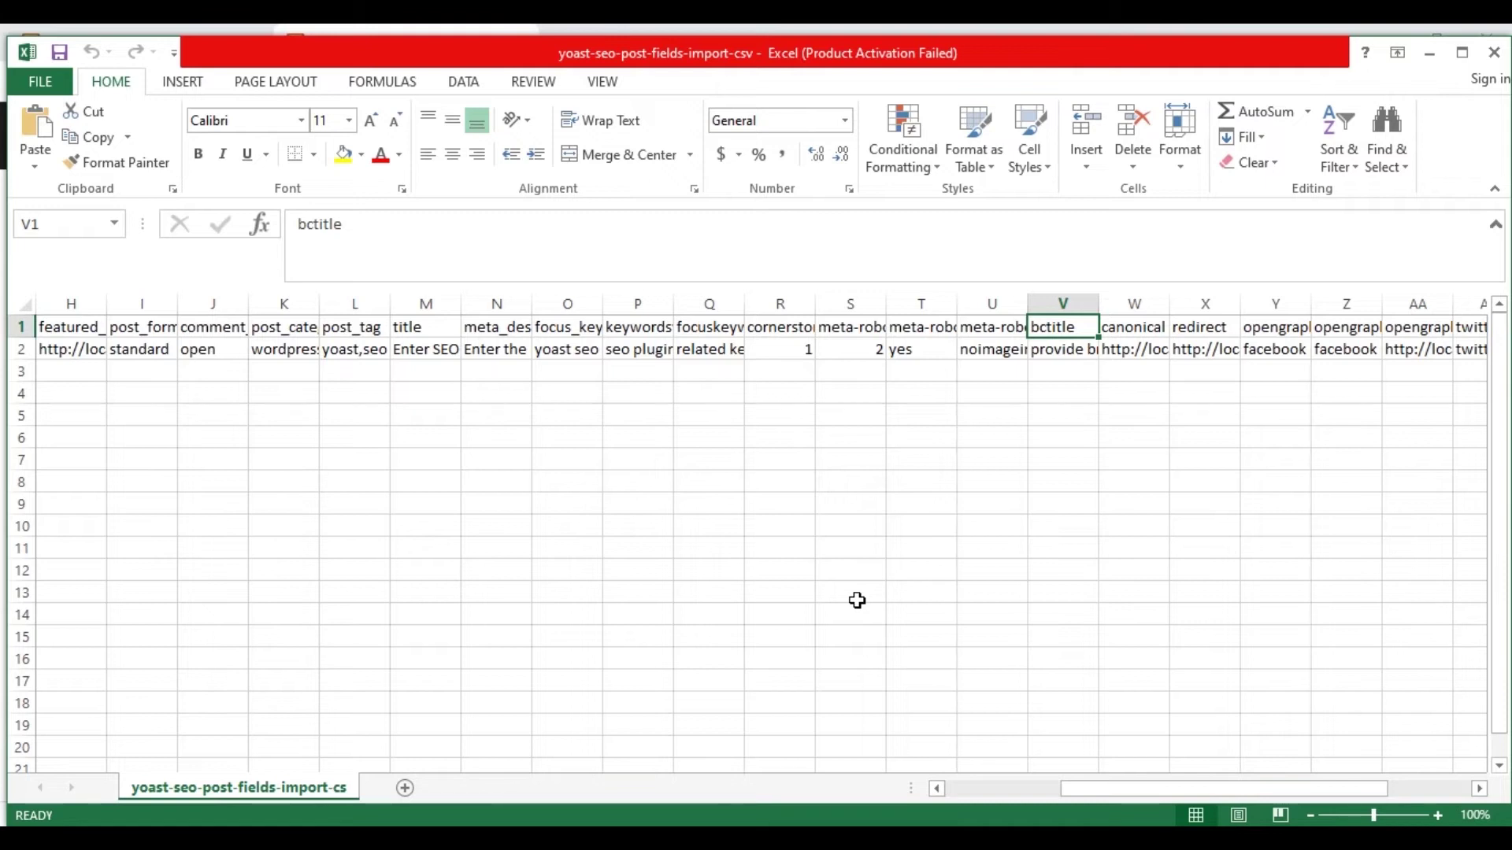
# Check the bctitle, canonical and redirect values, then scroll right to the opengraph-title column
pyautogui.press('Down')
pyautogui.press('Up')
pyautogui.press('Down')
pyautogui.press('Up')
pyautogui.press('Right')
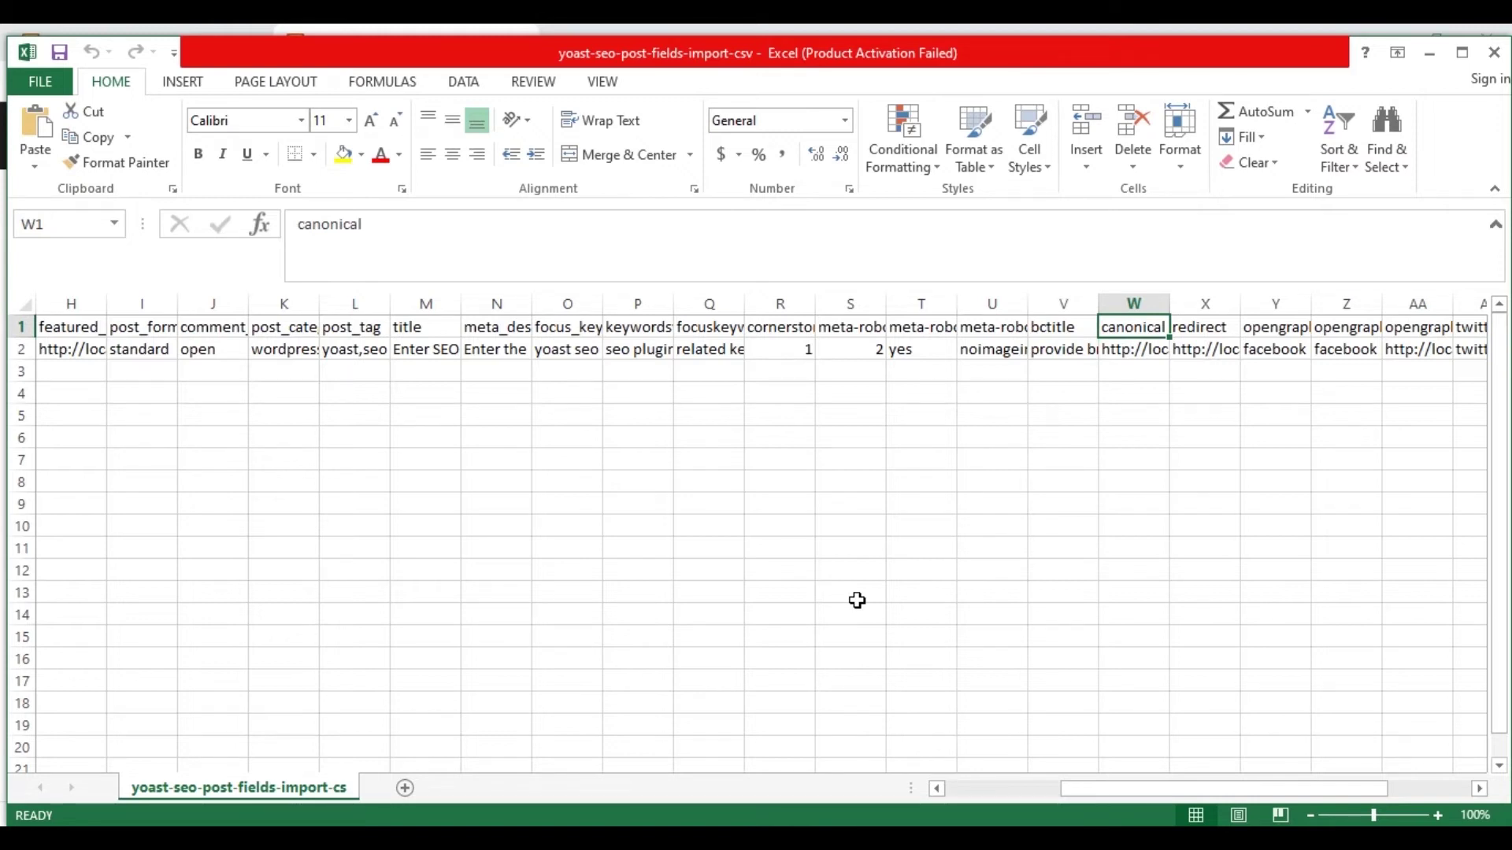
pyautogui.press('Down')
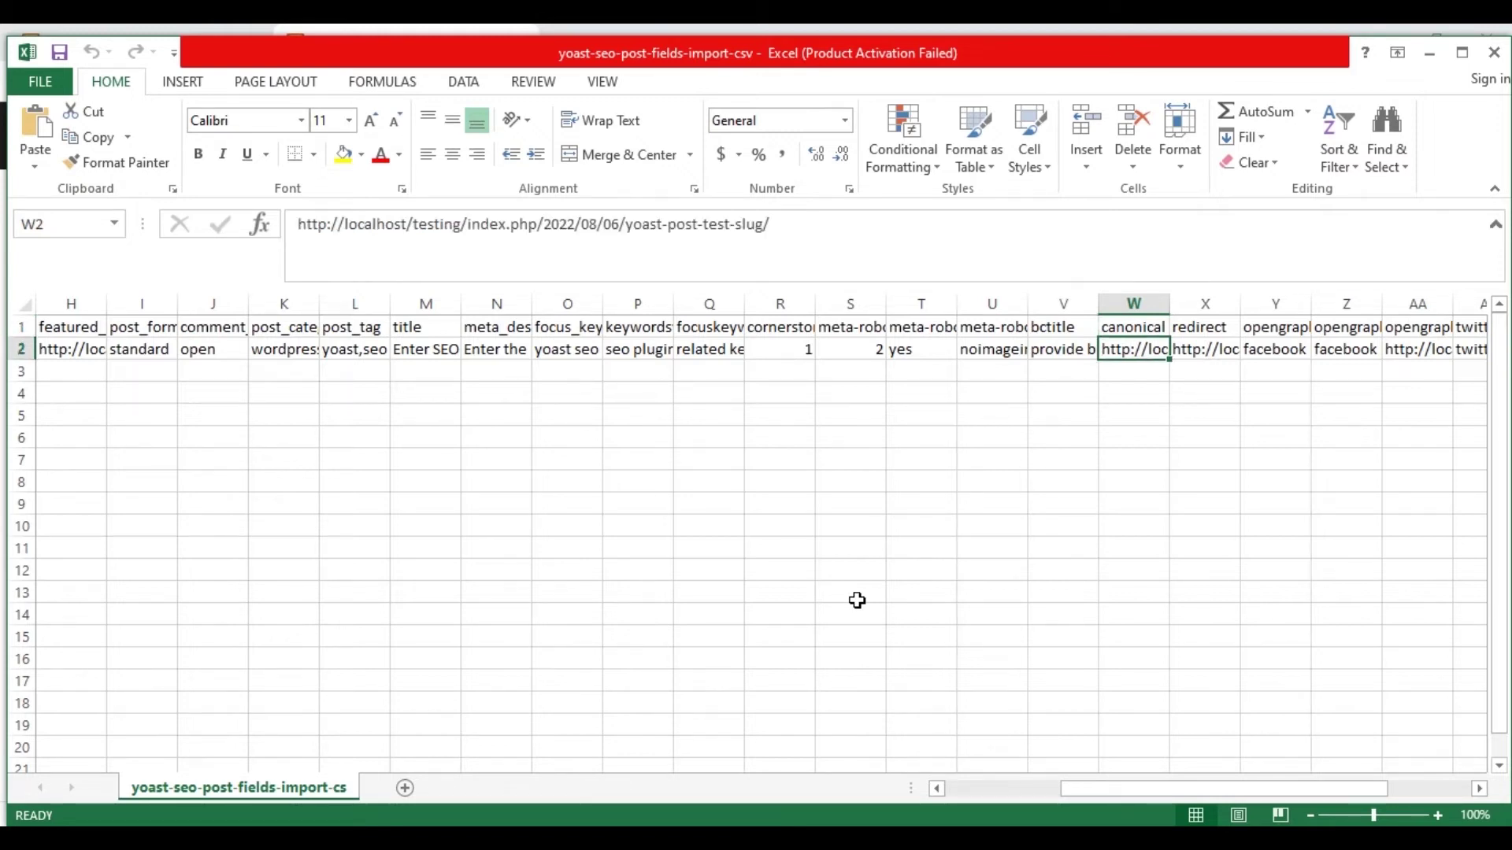
pyautogui.press('Up')
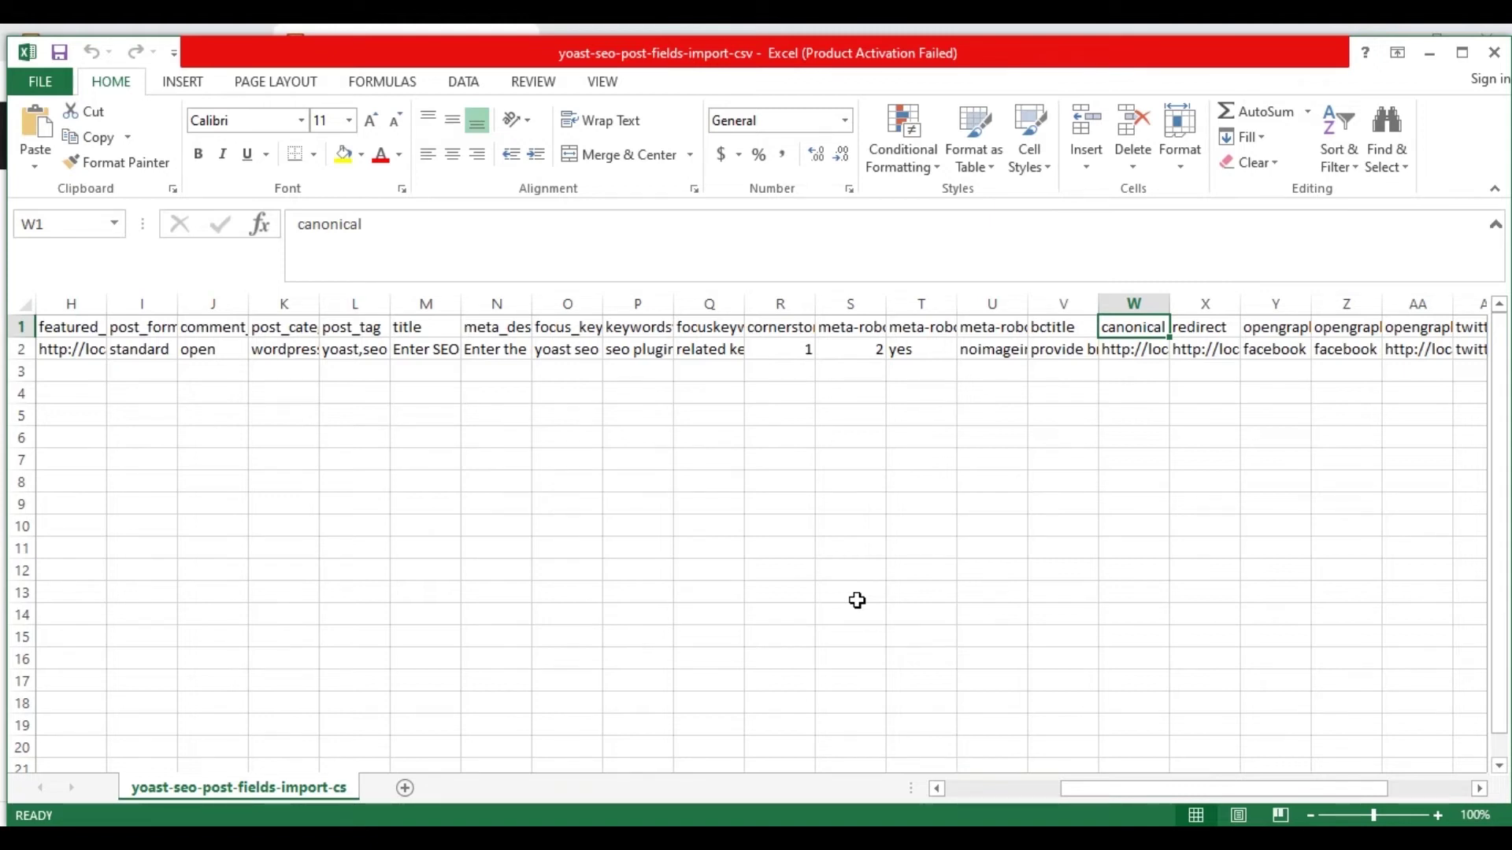
pyautogui.press('Right')
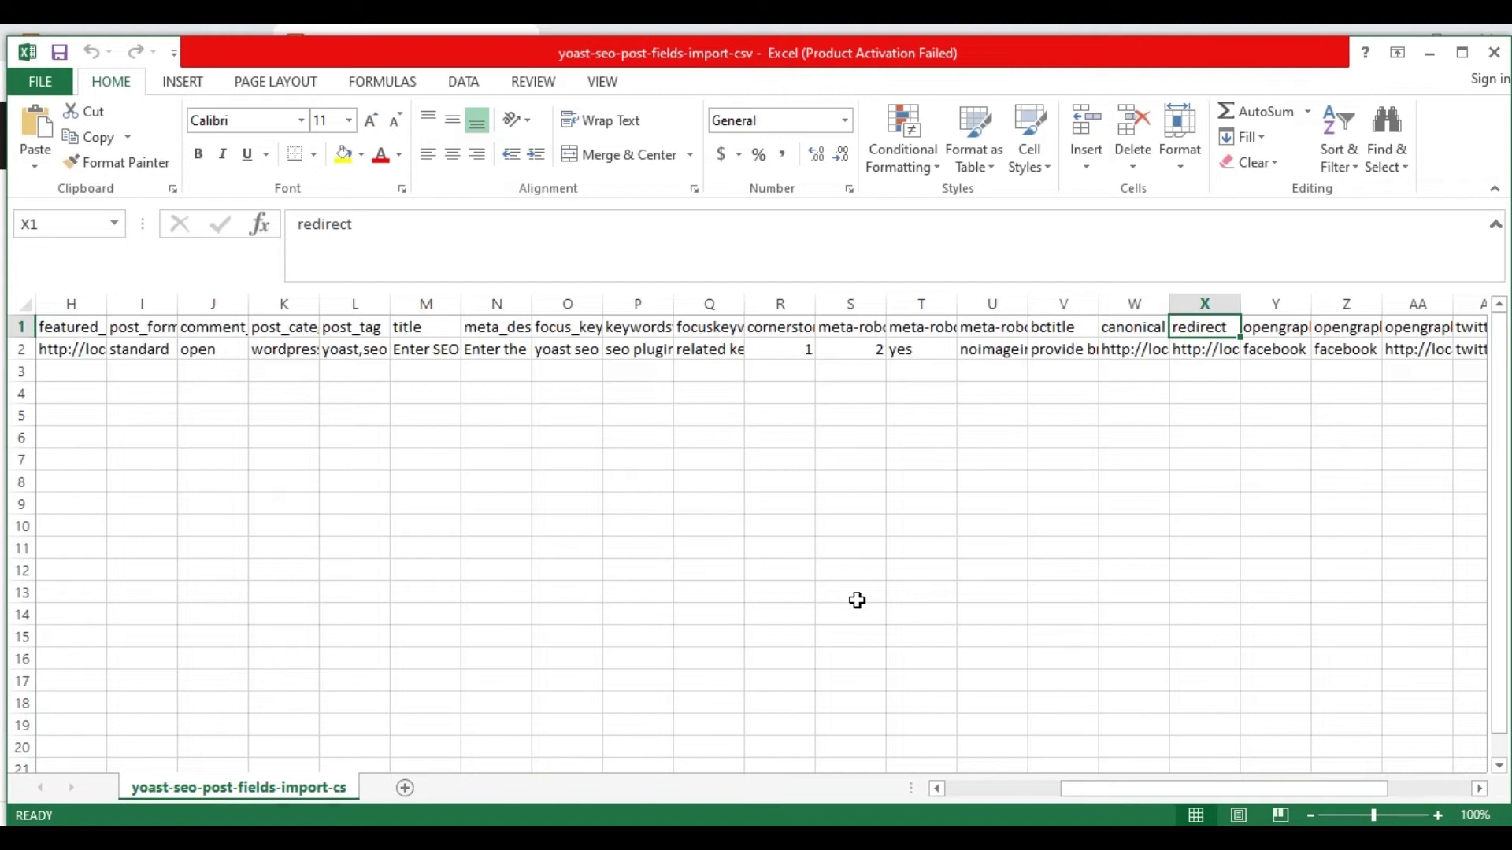
pyautogui.press('Down')
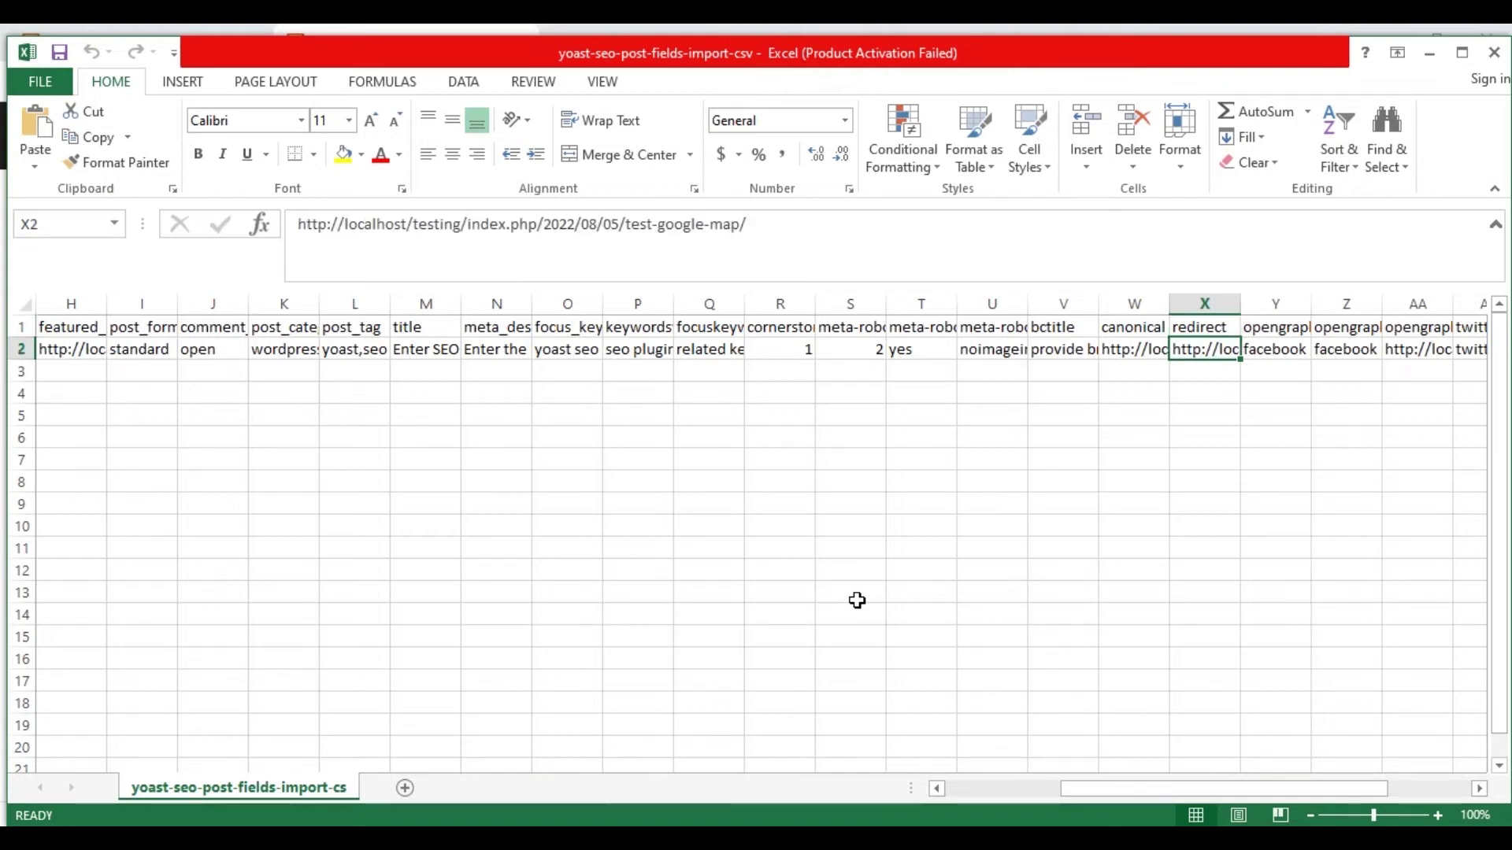
pyautogui.press('Up')
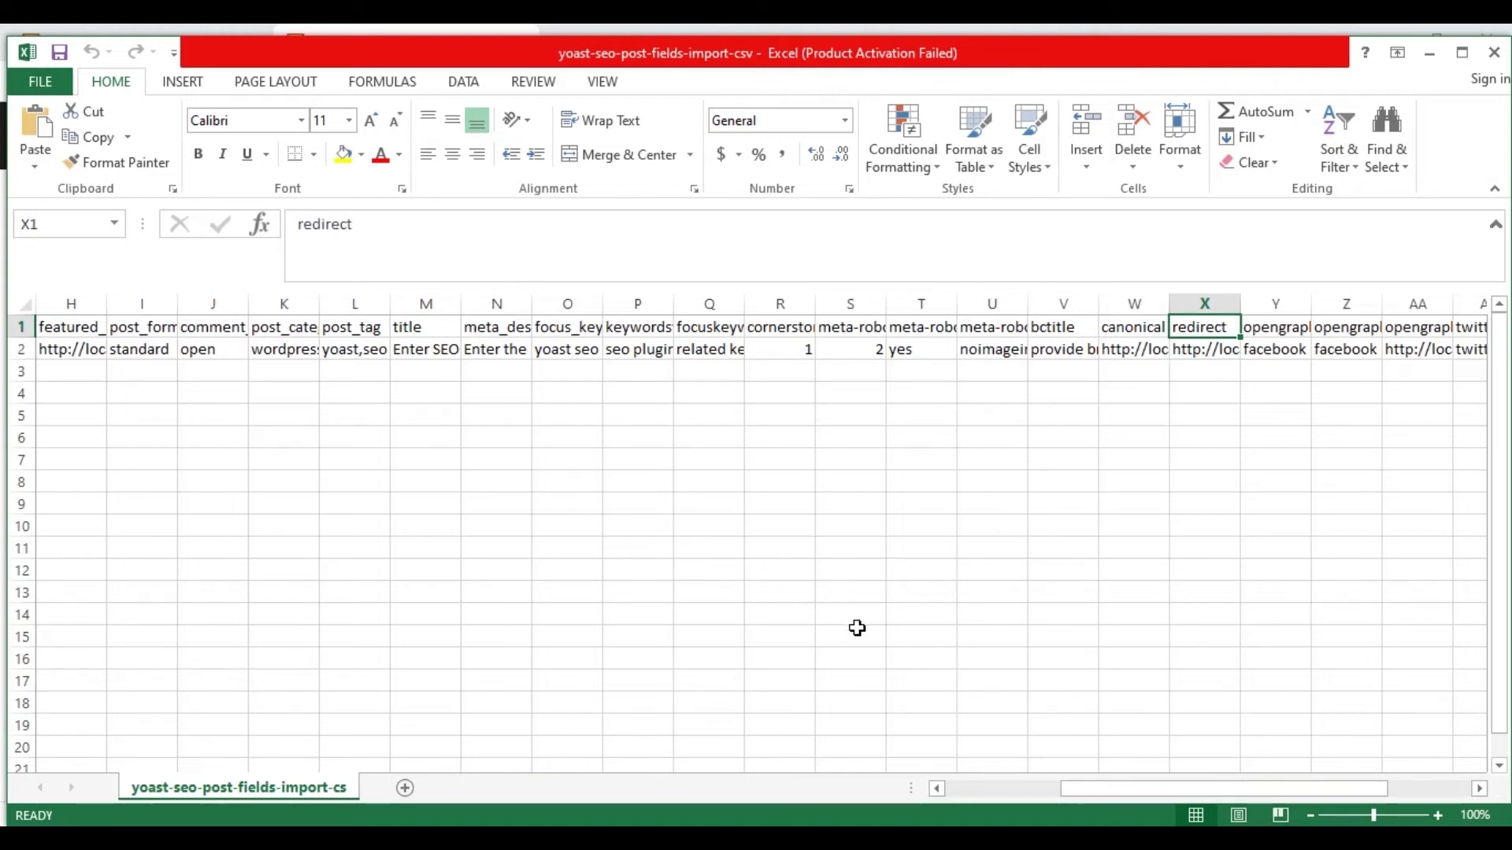
pyautogui.moveTo(1081, 790); pyautogui.dragTo(1174, 798)
pyautogui.click(896, 332)
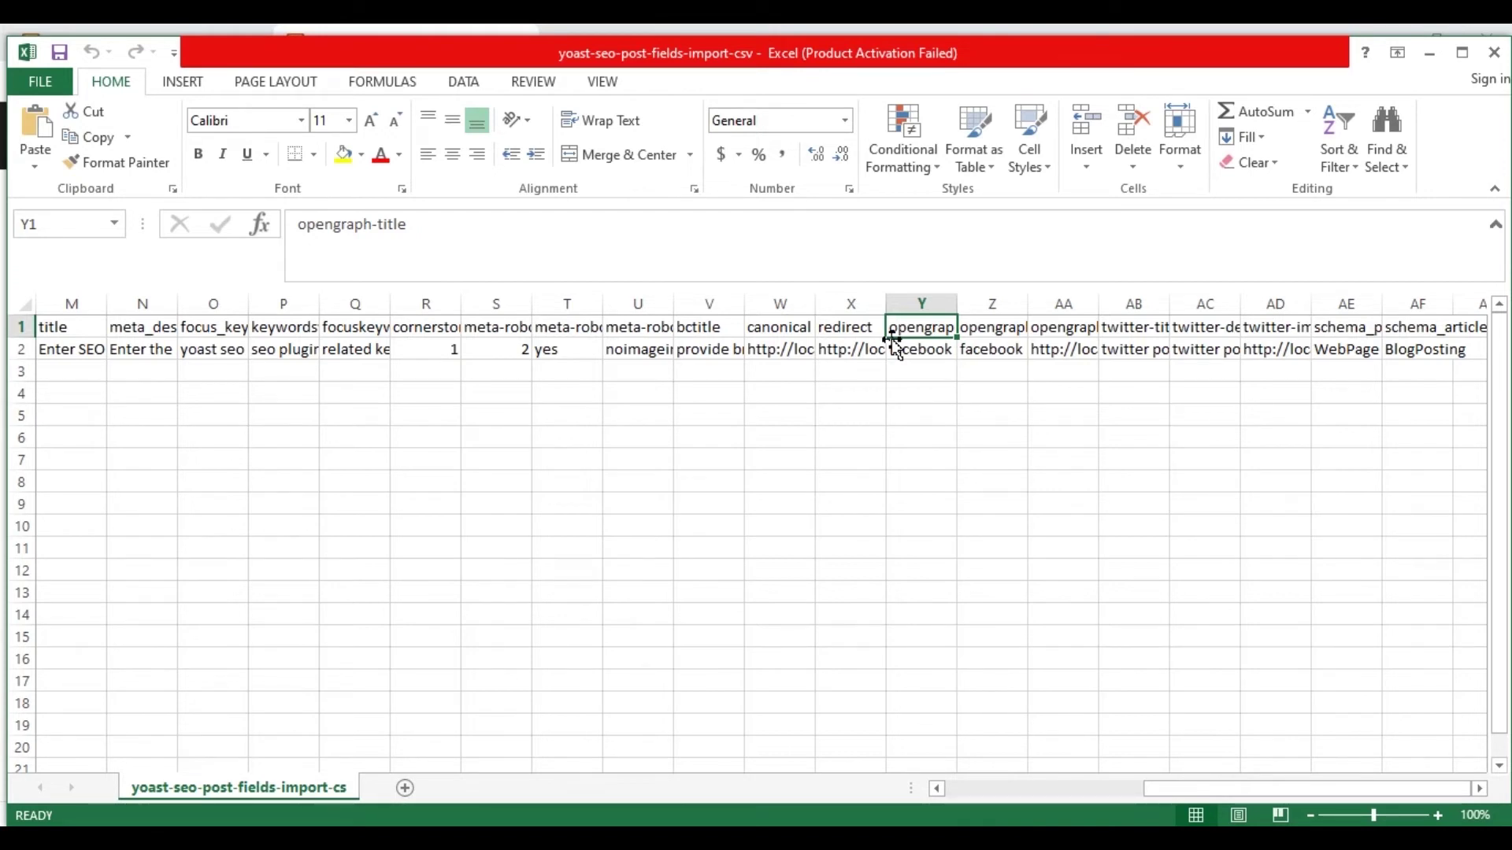
# Check the CSV's opengraph-title, opengraph-description and opengraph-image values under their headers
pyautogui.press('Down')
pyautogui.press('Up')
pyautogui.press('Right')
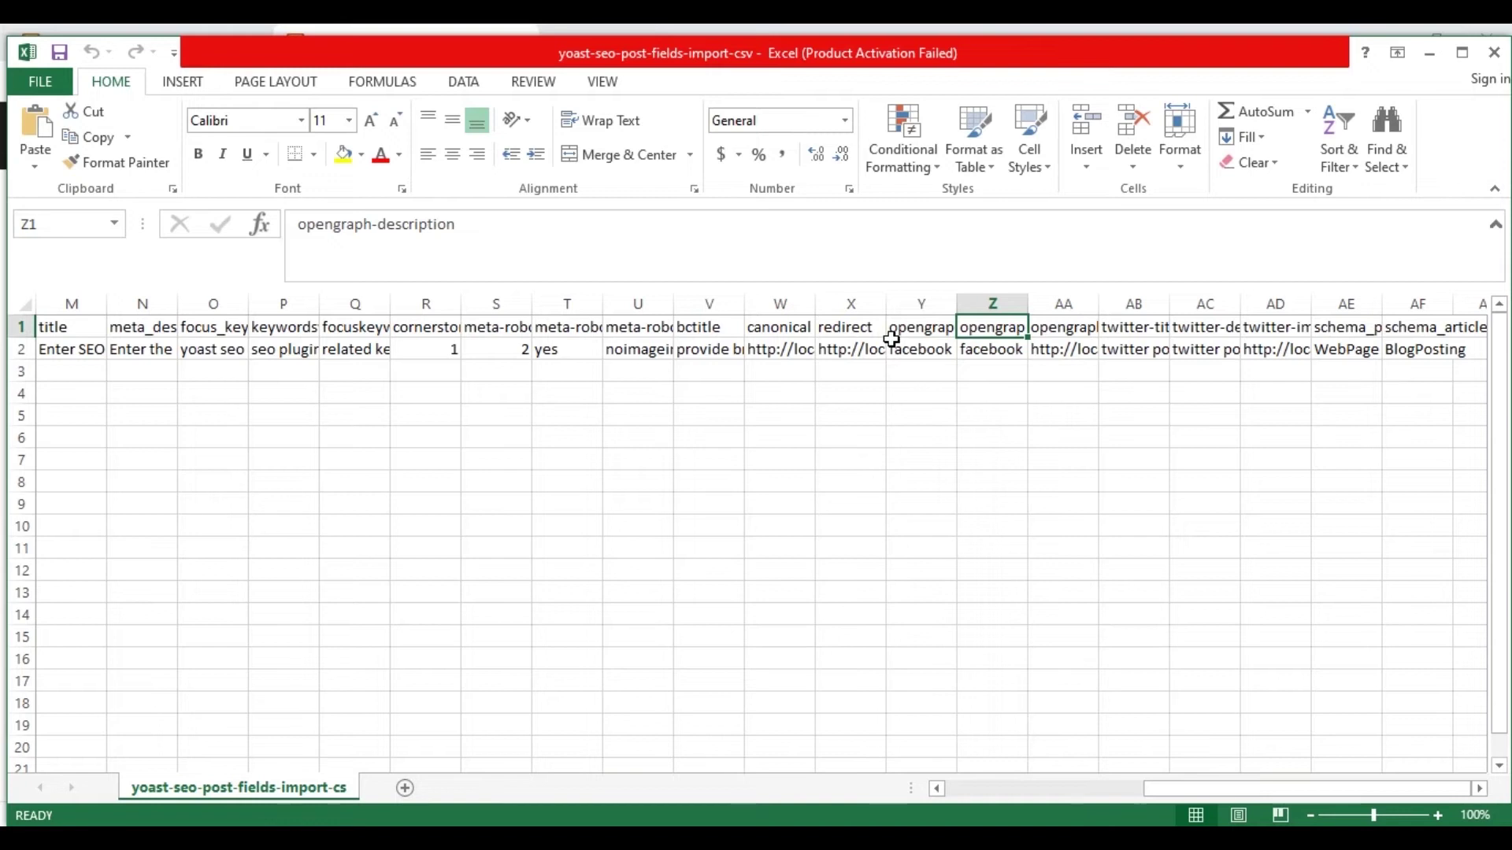
pyautogui.press('Down')
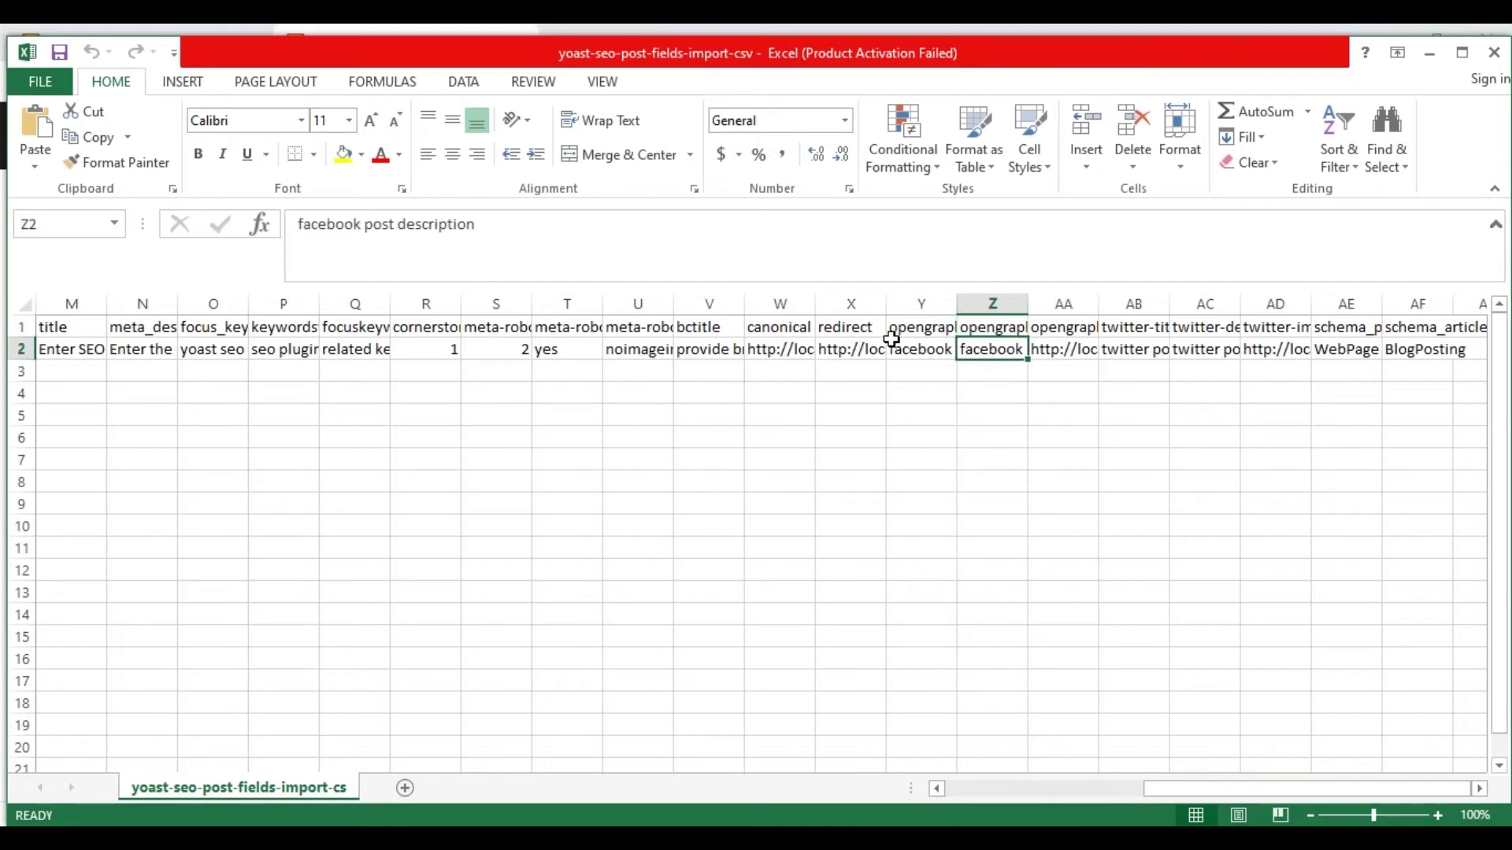
pyautogui.press('Up')
pyautogui.press('Right')
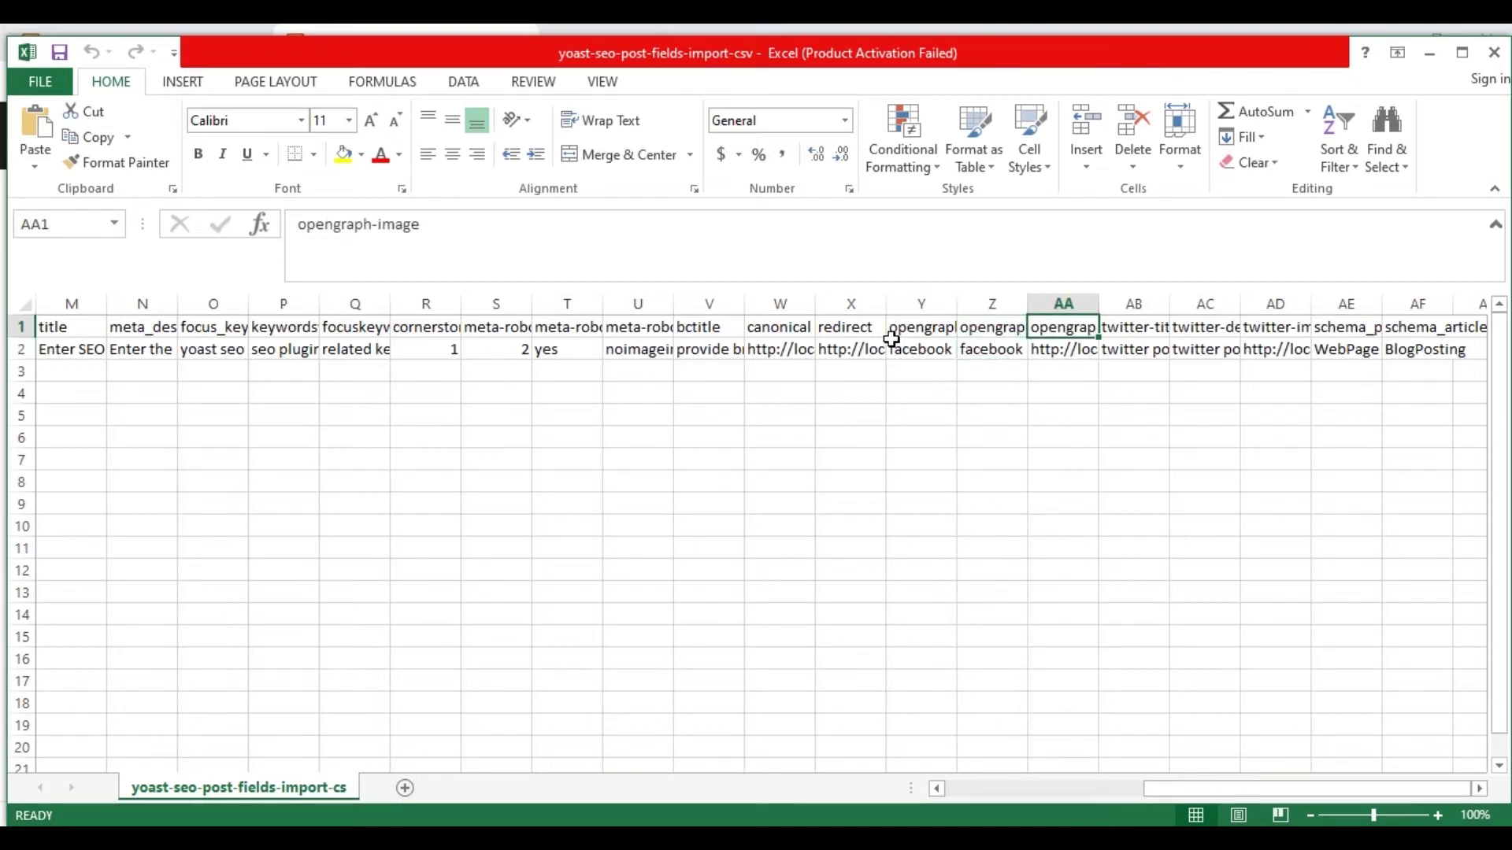
pyautogui.press('Down')
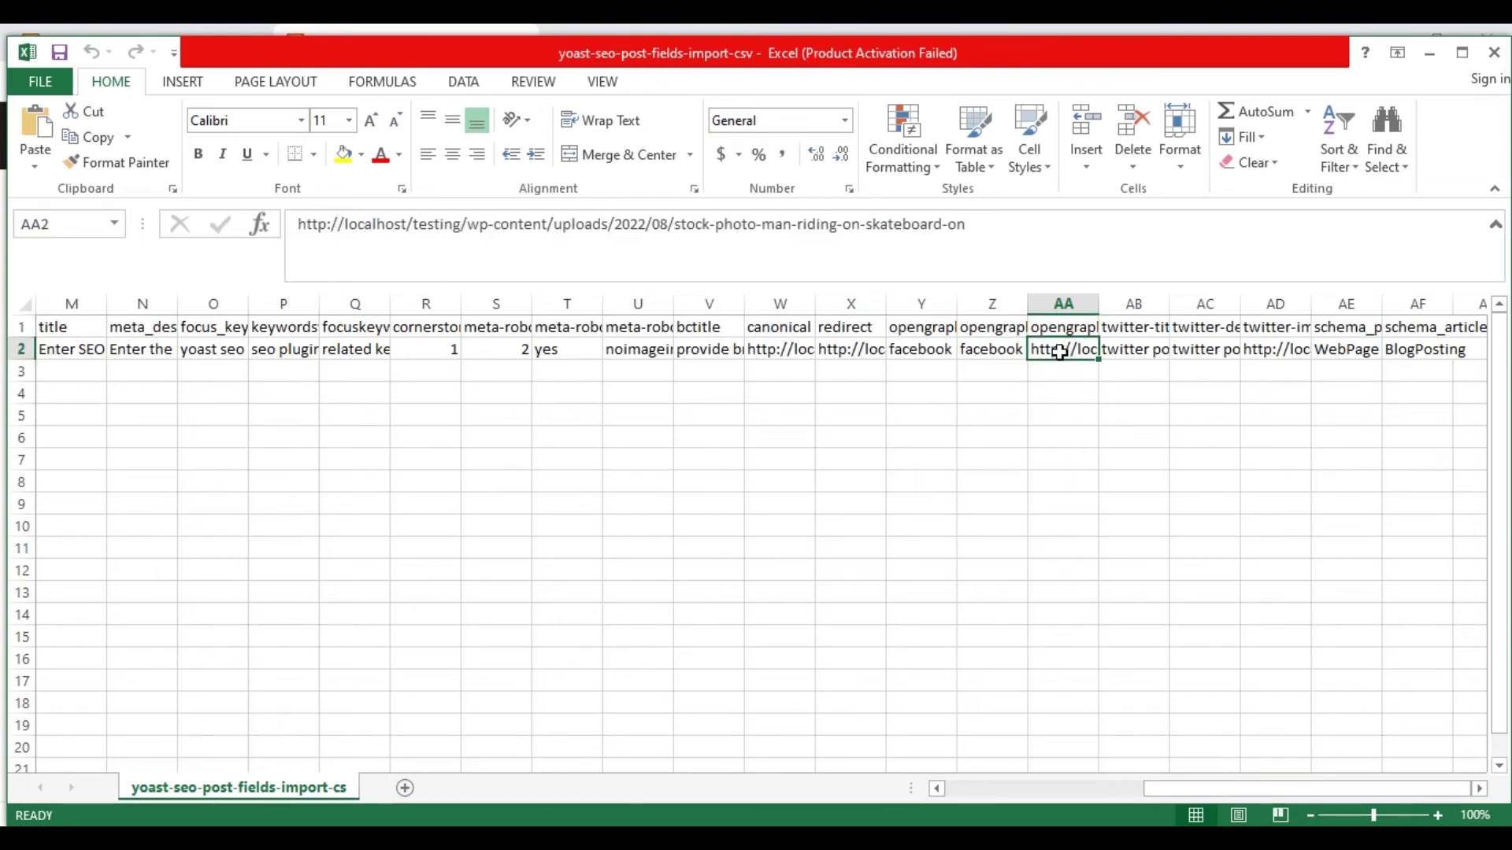
pyautogui.press('Up')
# Check the twitter-title, twitter-description and twitter-image values in the CSV
pyautogui.press('Right')
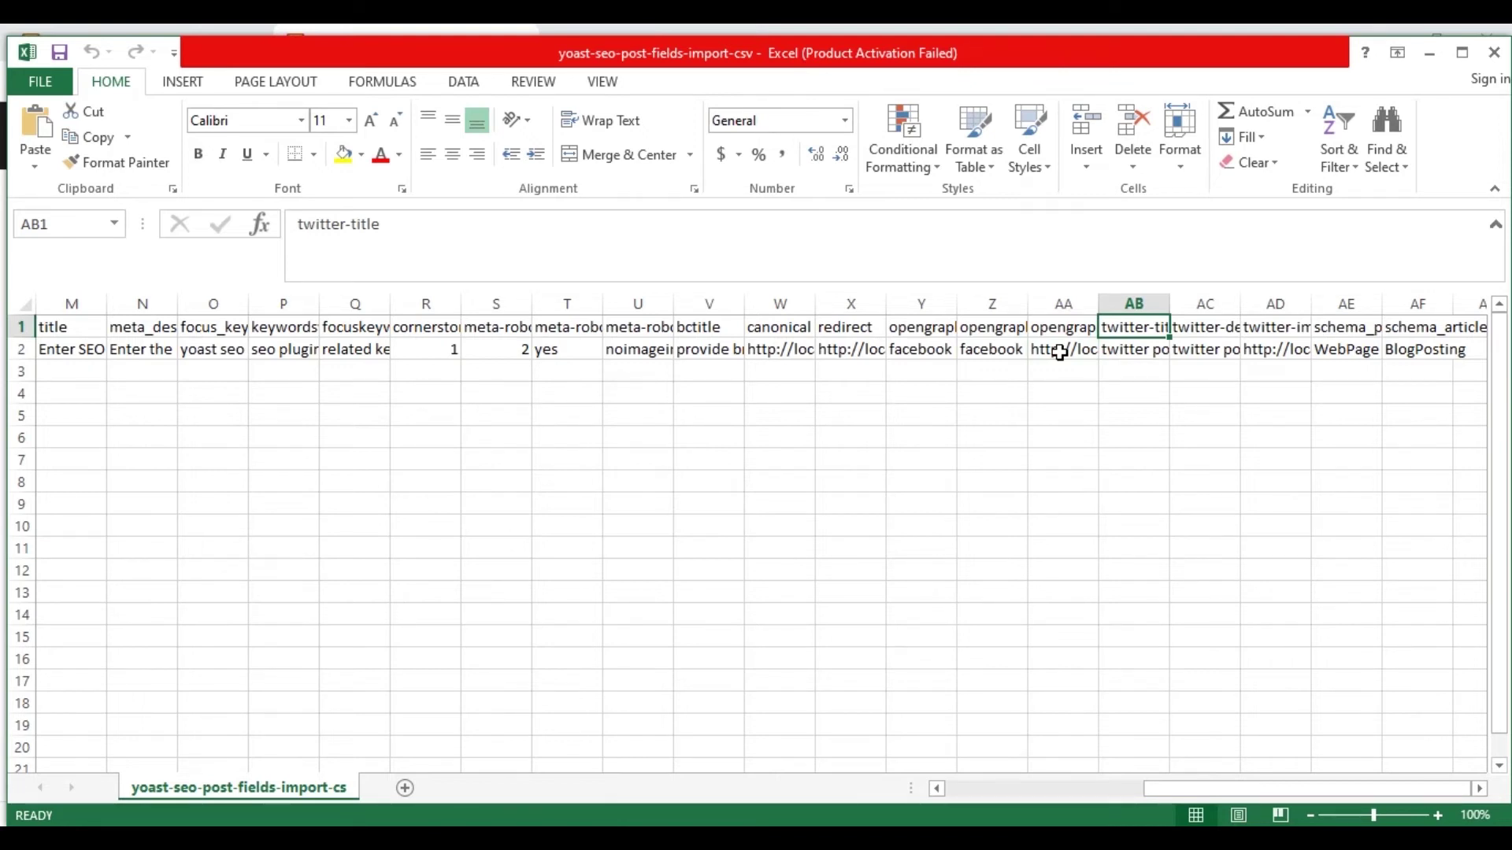
pyautogui.press('Down')
pyautogui.press('Up')
pyautogui.press('Right')
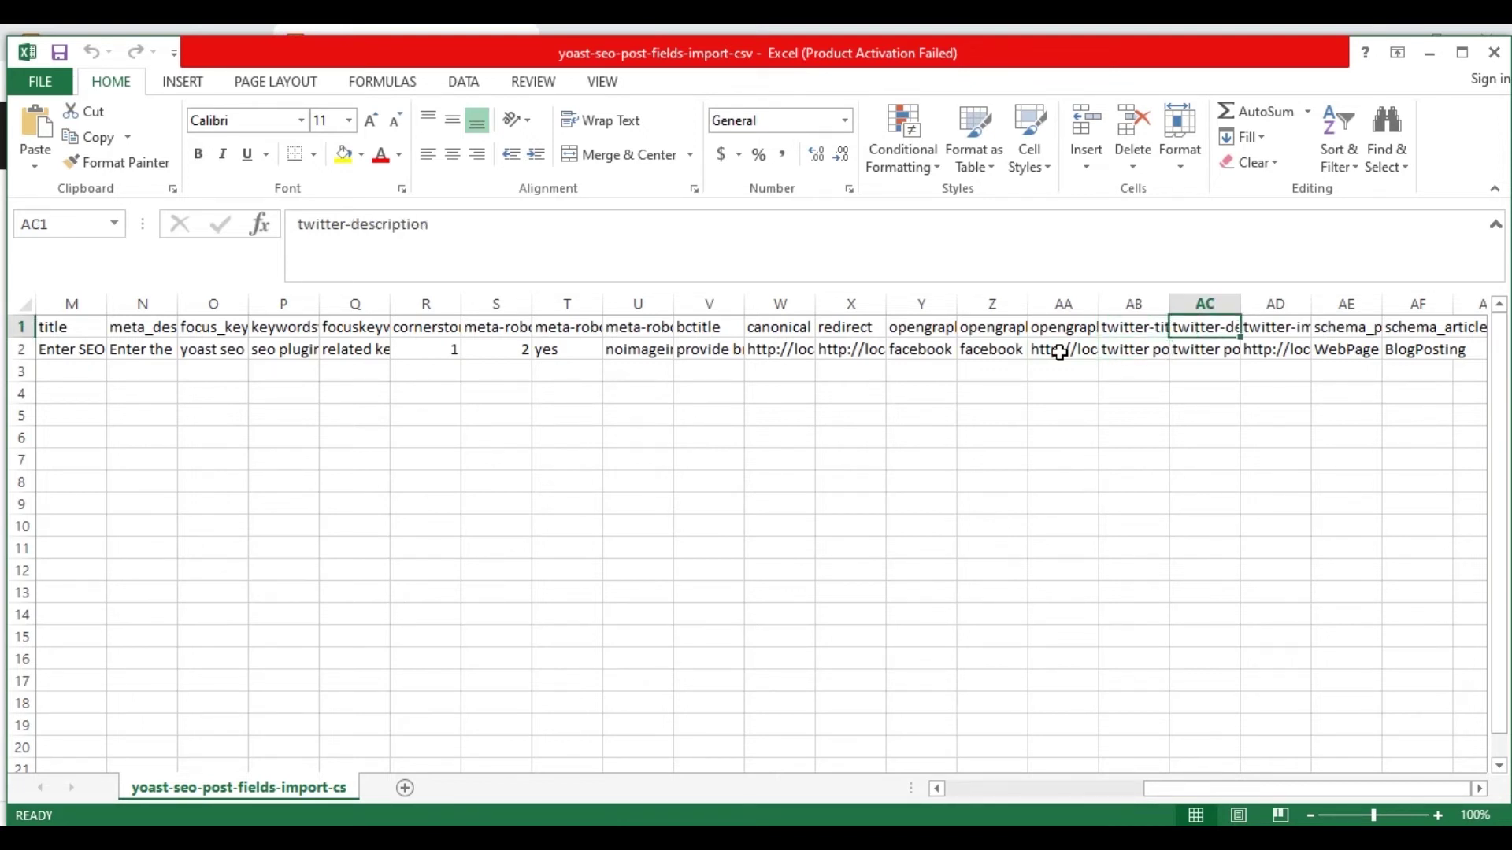
pyautogui.press('Down')
pyautogui.press('Up')
pyautogui.press('Right')
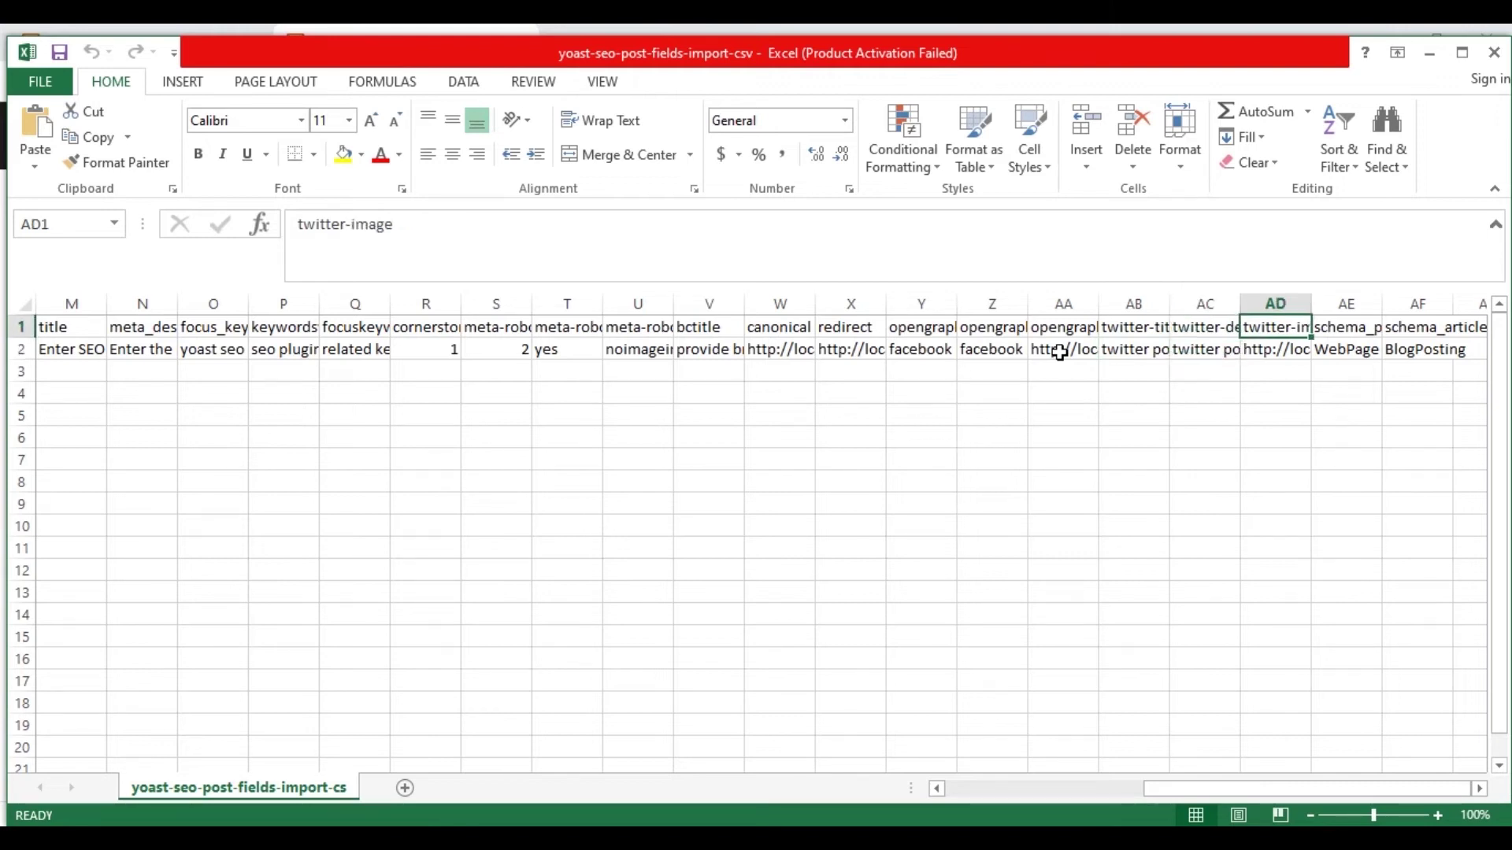
pyautogui.press('Down')
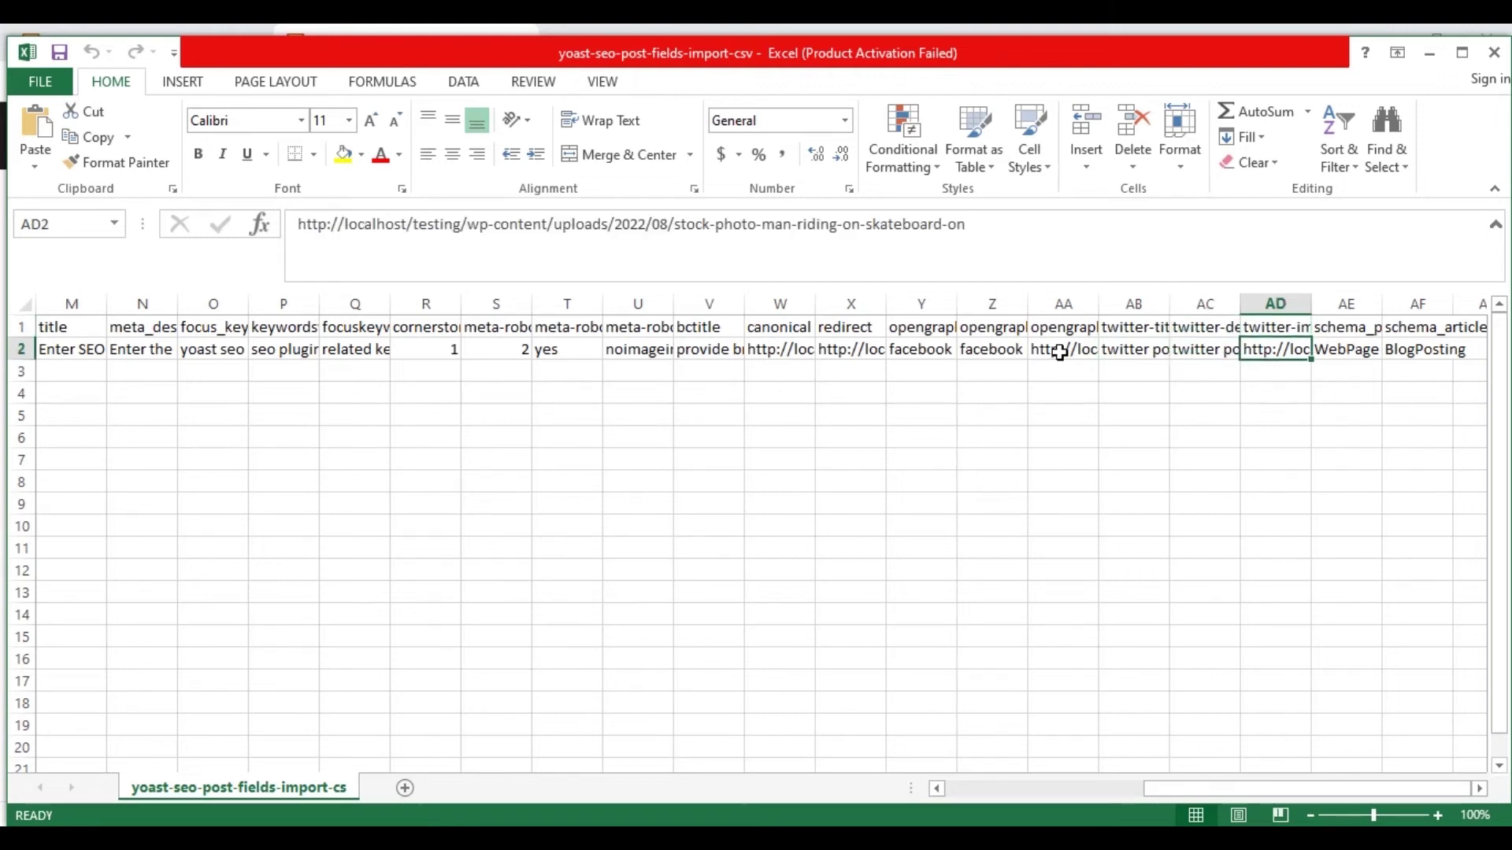
# Confirm schema_page_type reads WebPage, then return to the WordPress new-post editor
pyautogui.press('Up')
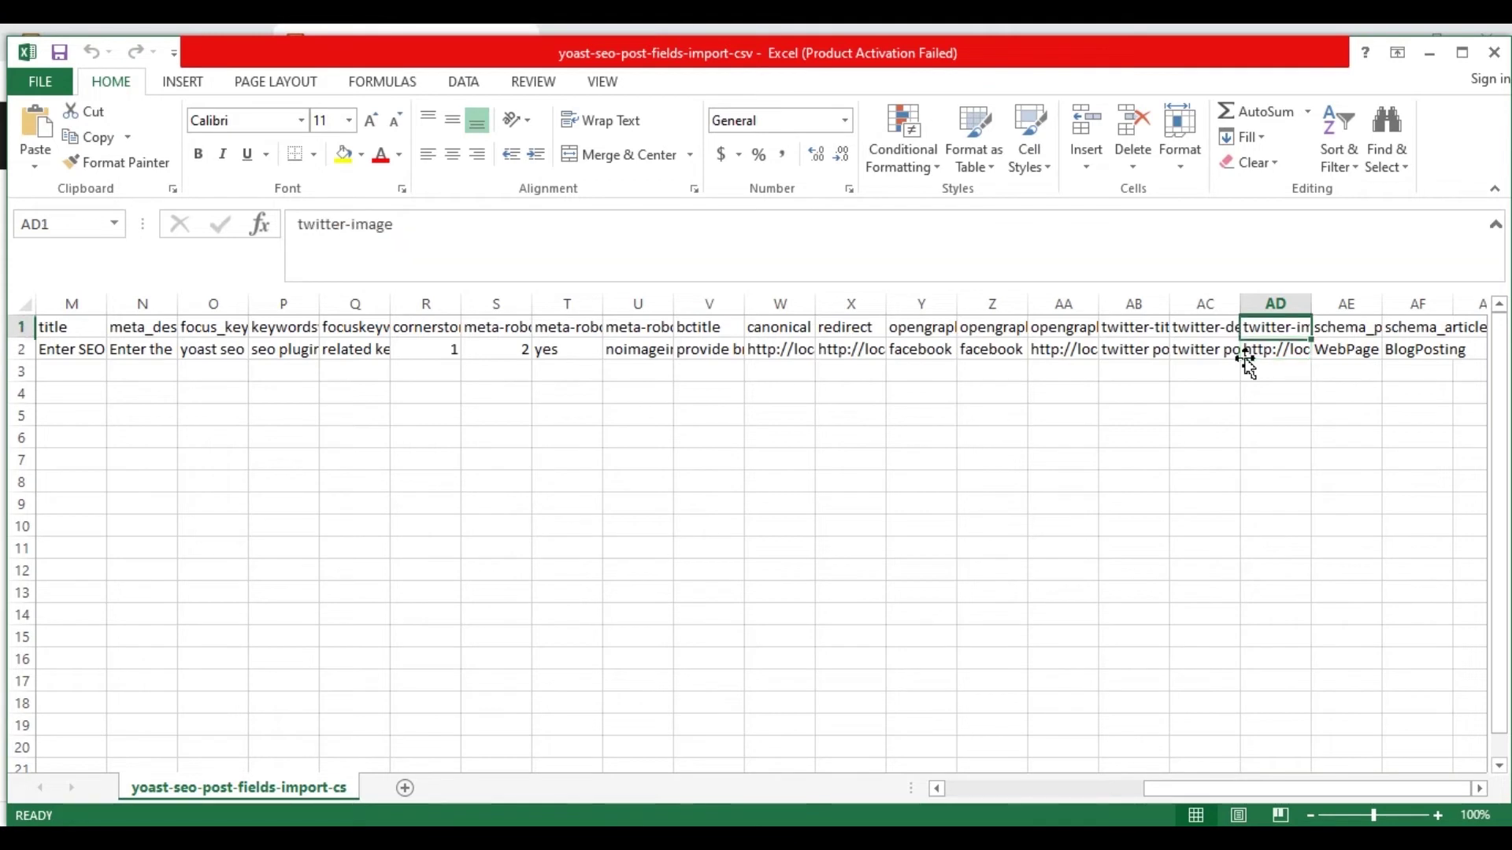
pyautogui.press('Right')
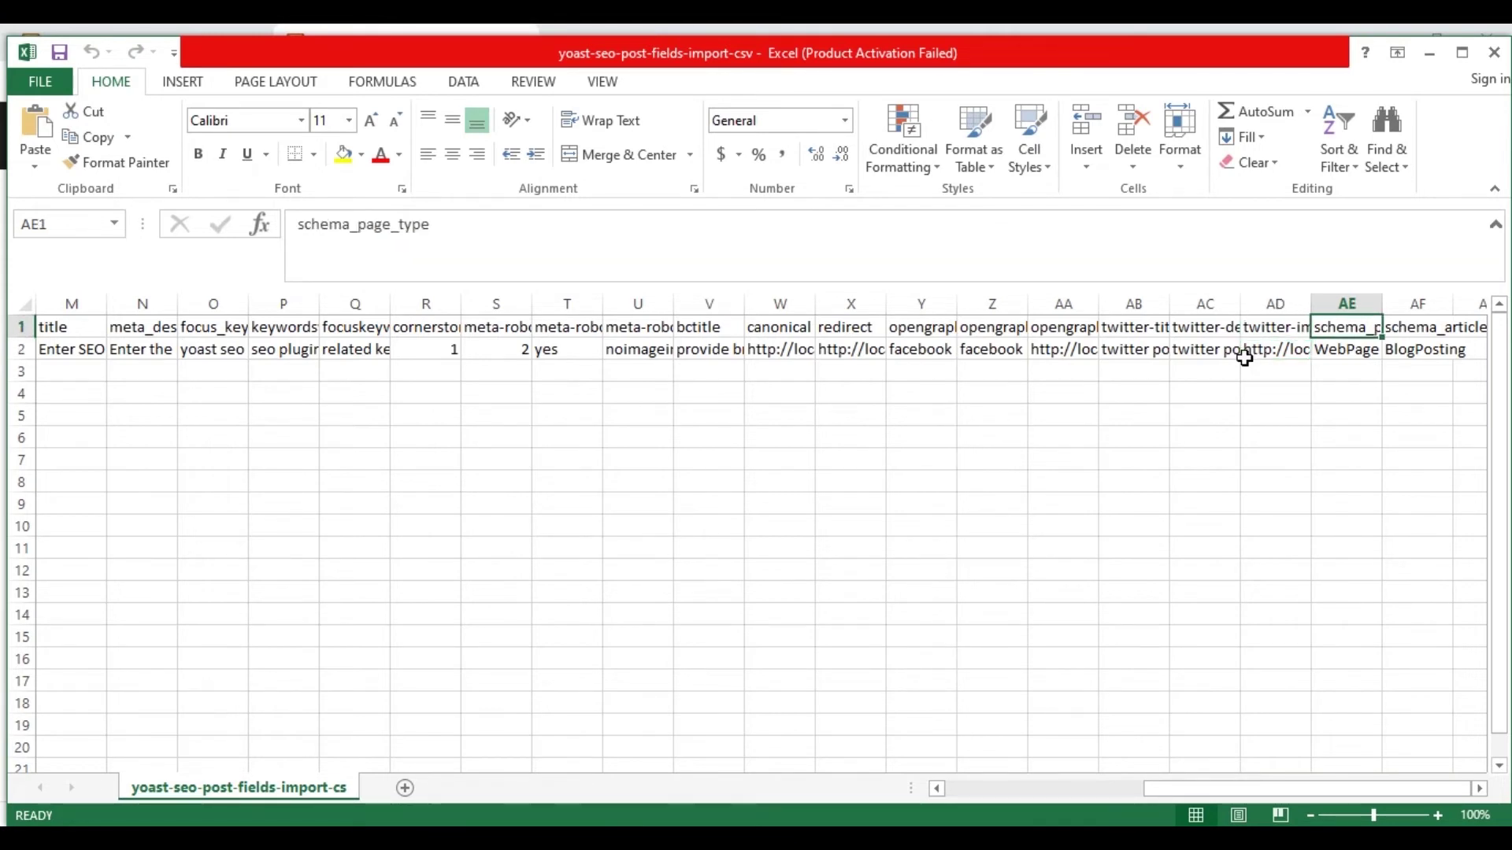
pyautogui.press('Down')
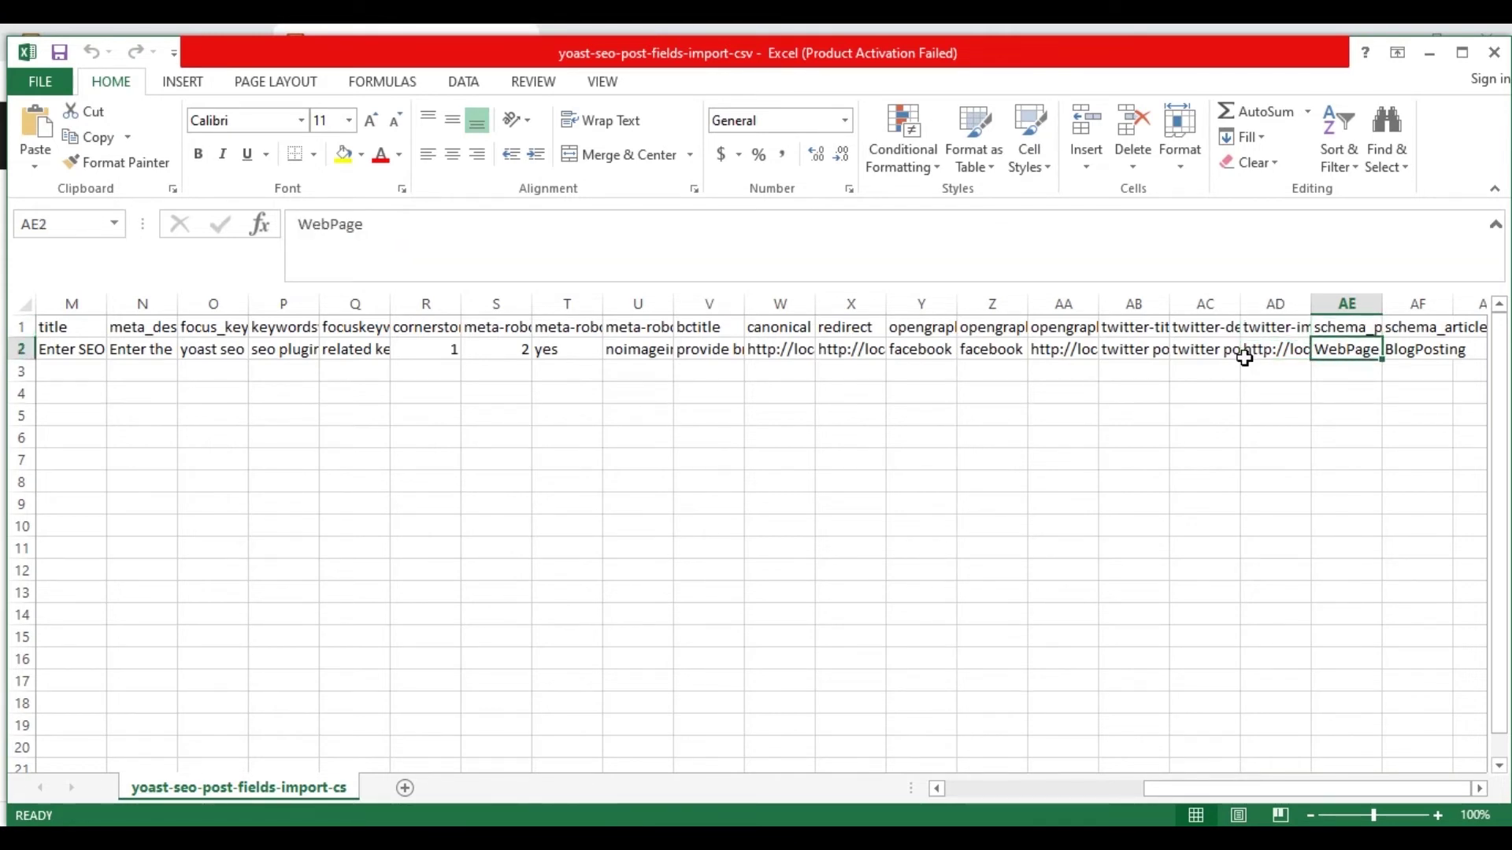
pyautogui.hotkey('alt', 'Tab')
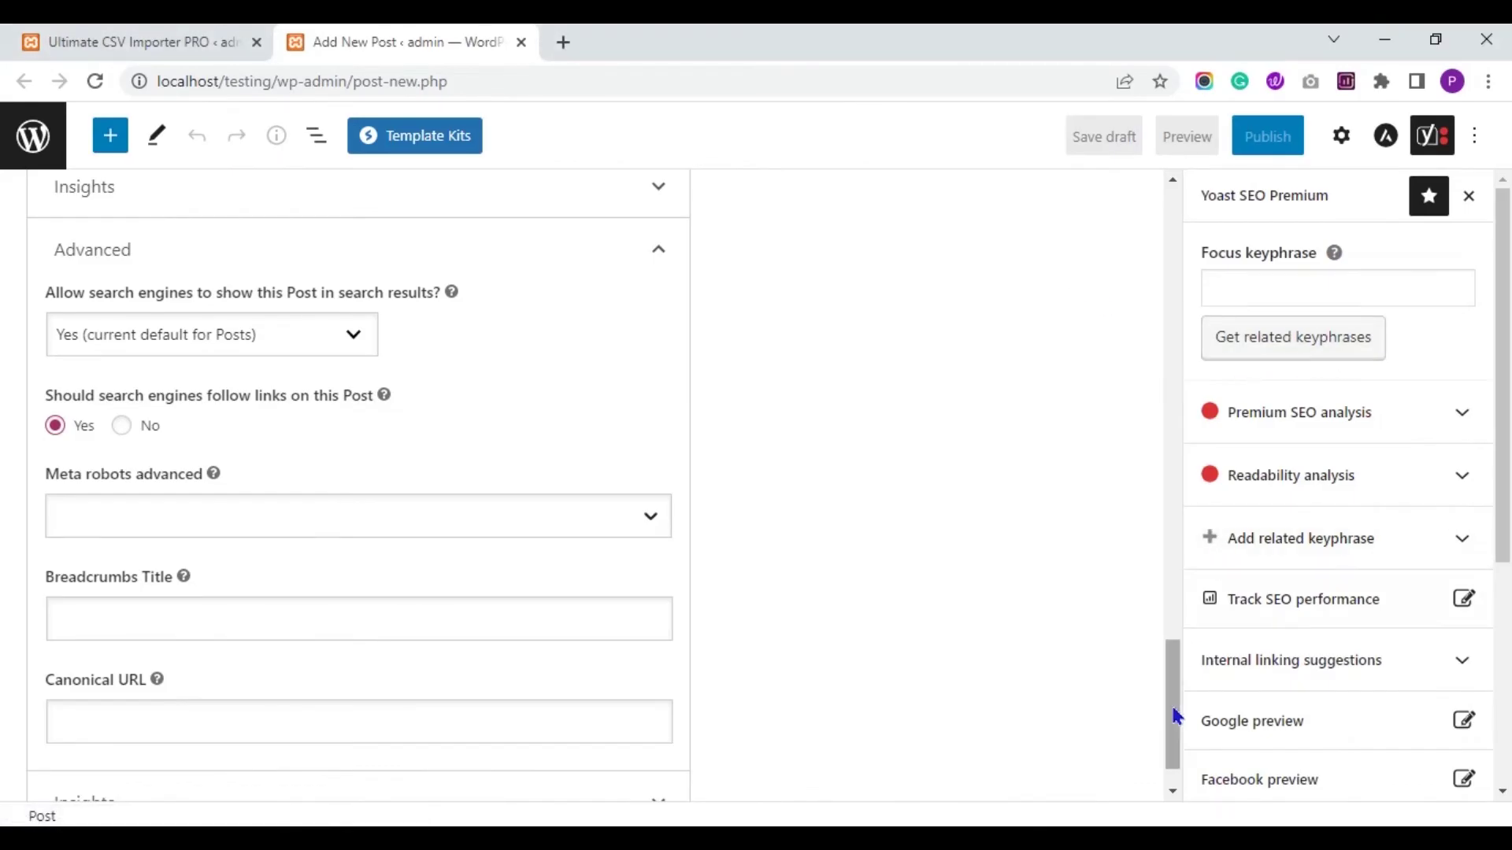
# Show the Yoast Schema tab's Page type options, still set to Default for Posts (Web Page)
pyautogui.moveTo(1176, 711); pyautogui.dragTo(1147, 337)
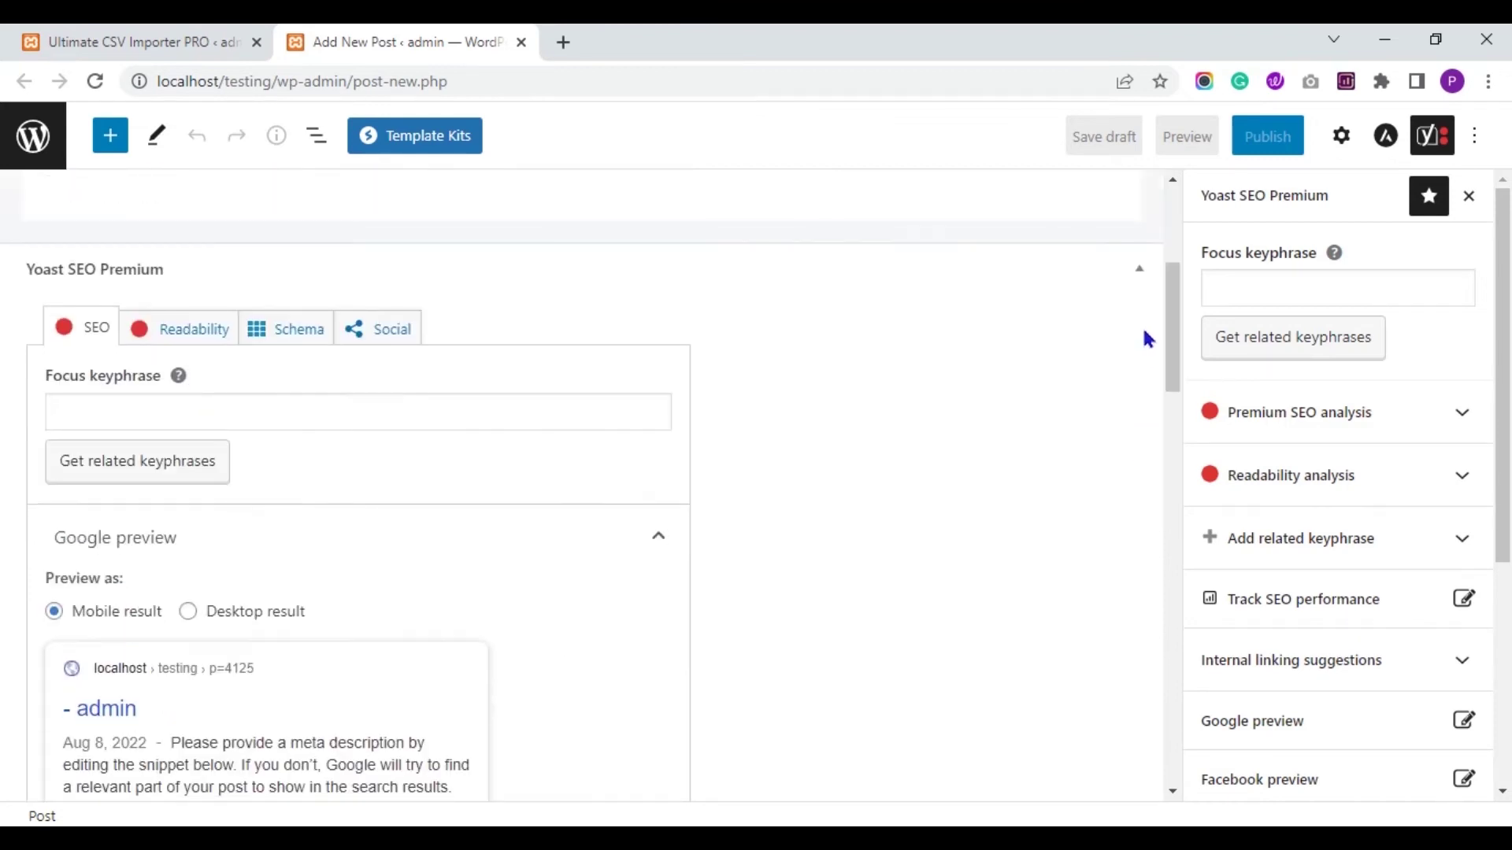
pyautogui.click(313, 327)
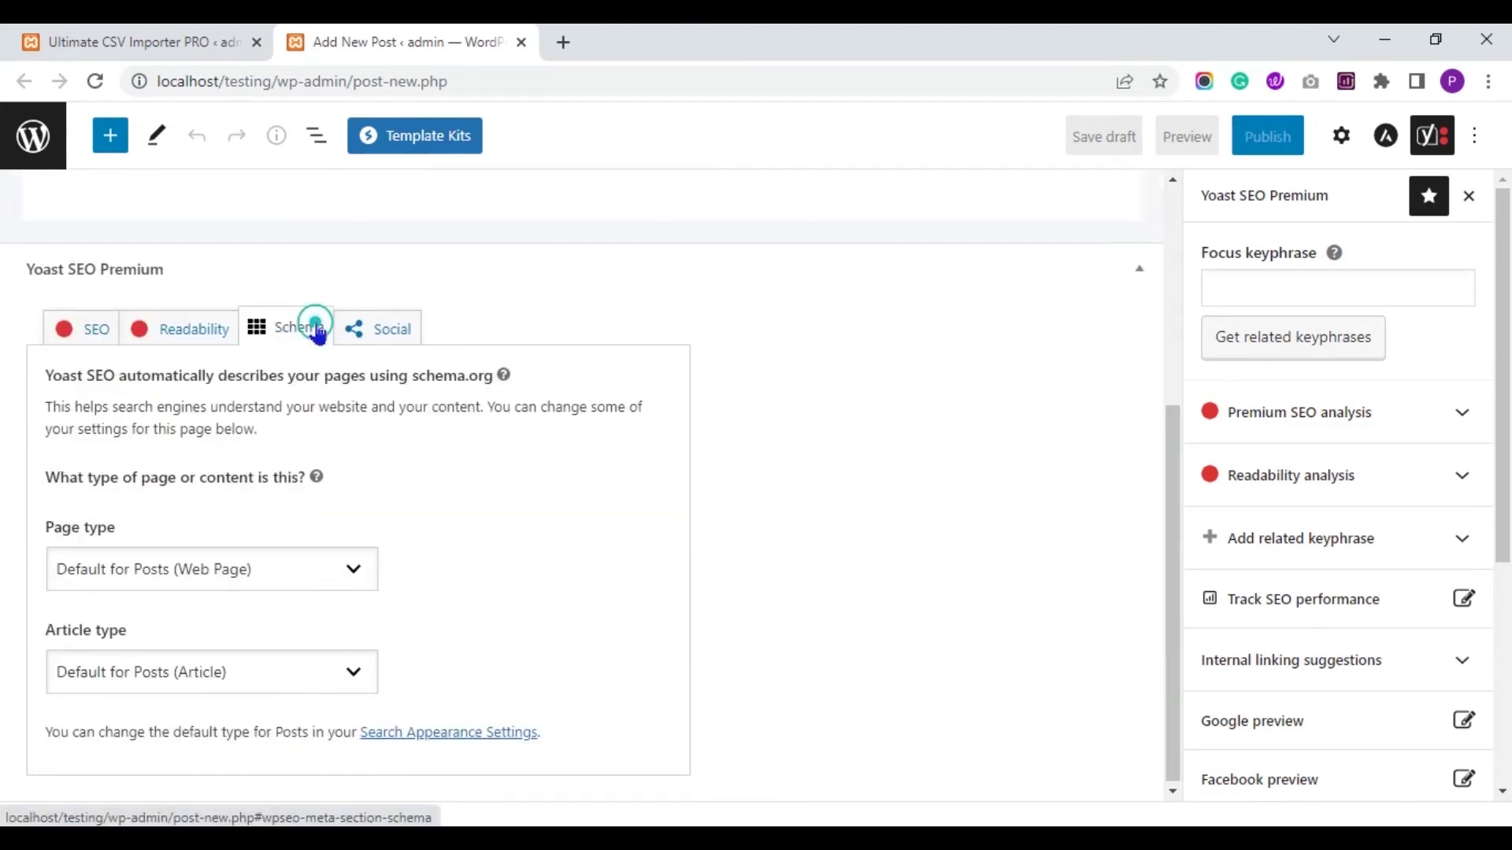
pyautogui.click(302, 581)
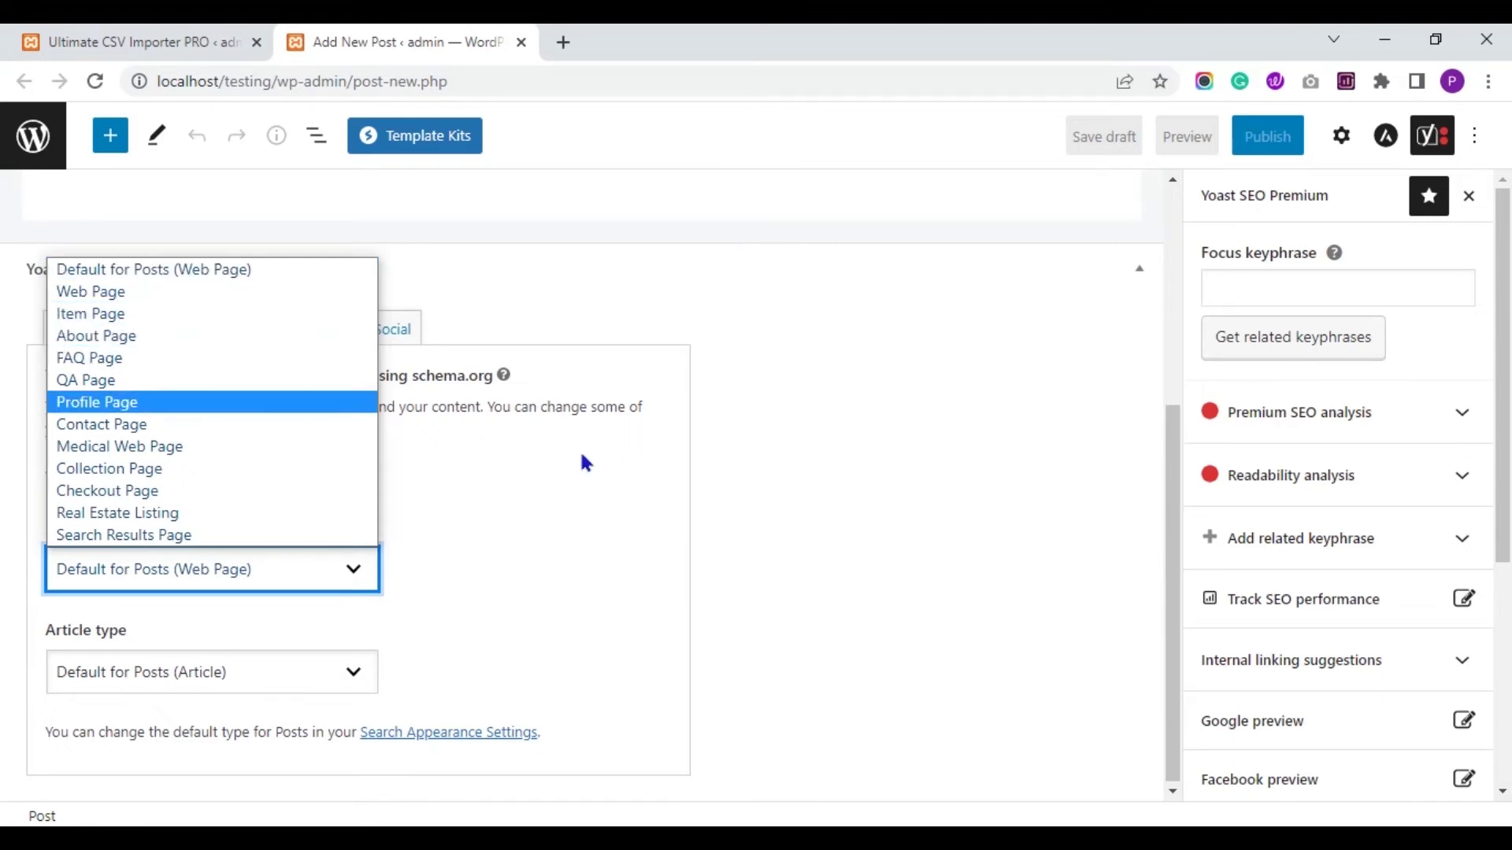
# Compare the CSV's BlogPosting article type with Yoast's Article type list, leaving it unchanged
pyautogui.hotkey('alt', 'Tab')
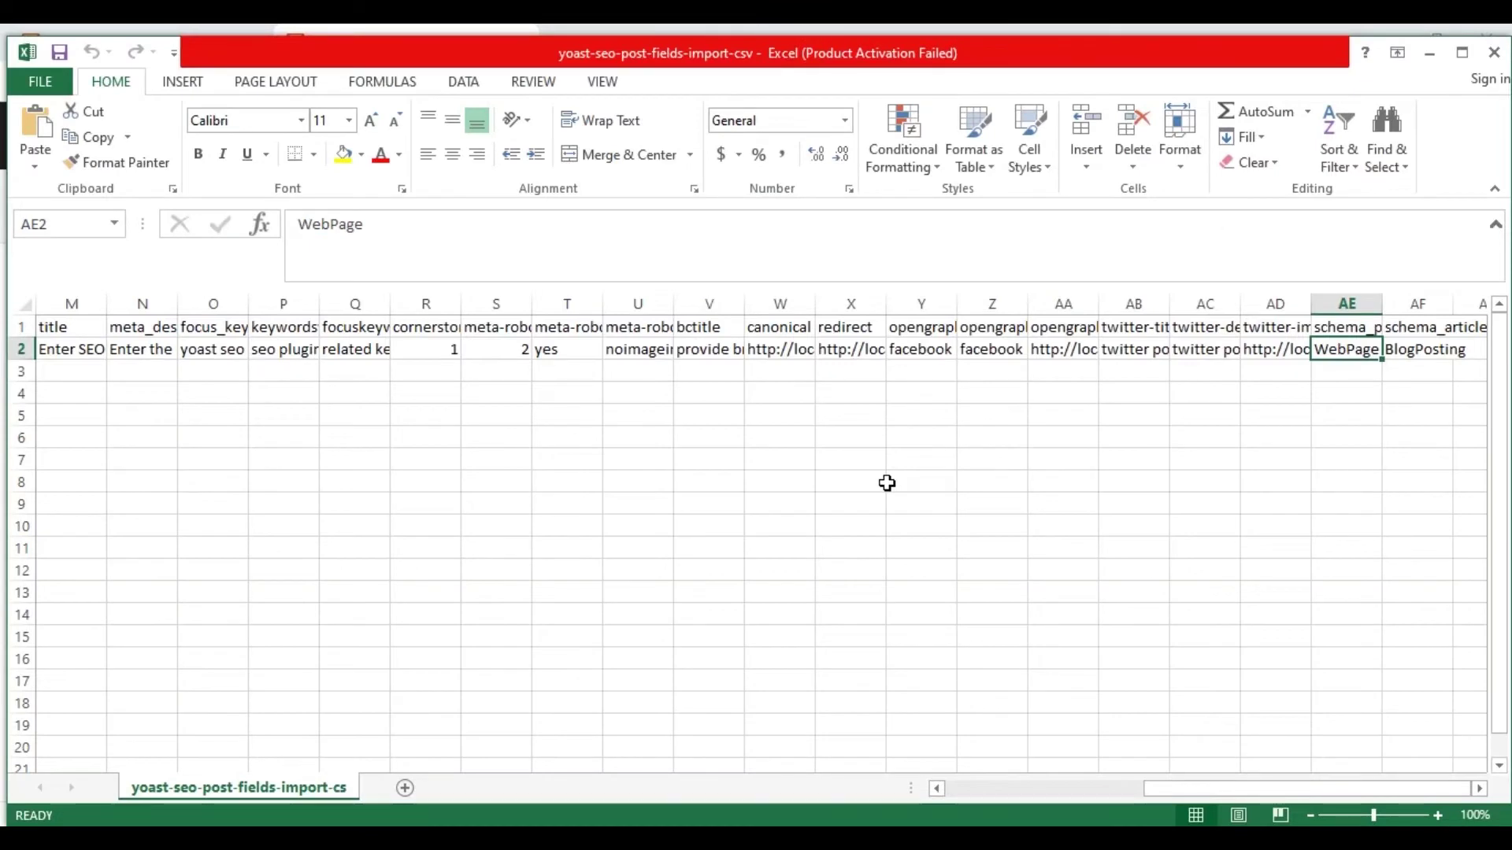
pyautogui.press('Up')
pyautogui.press('Right')
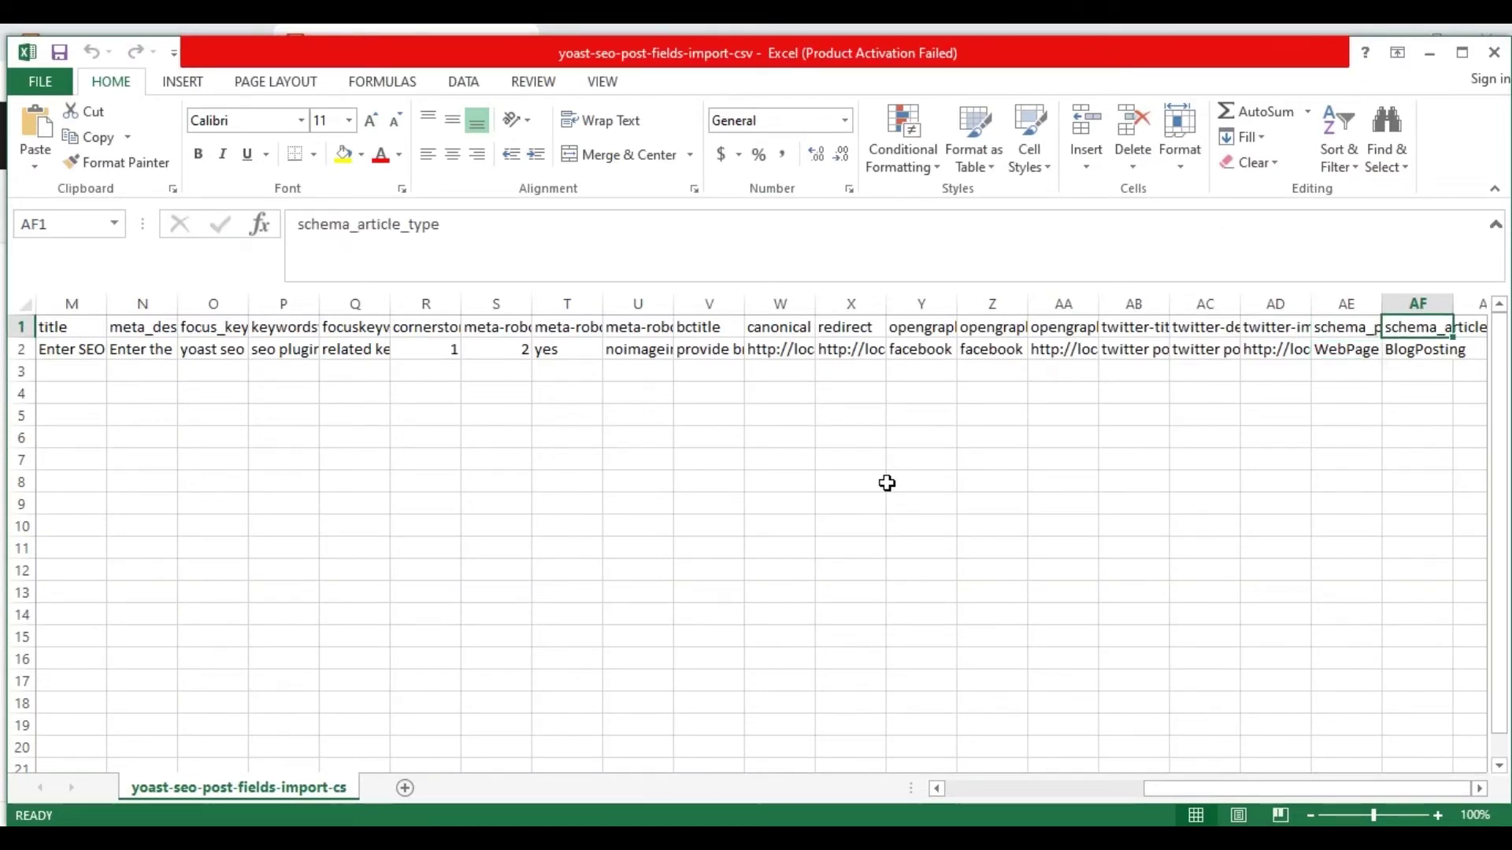
pyautogui.press('Down')
pyautogui.hotkey('alt', 'Tab')
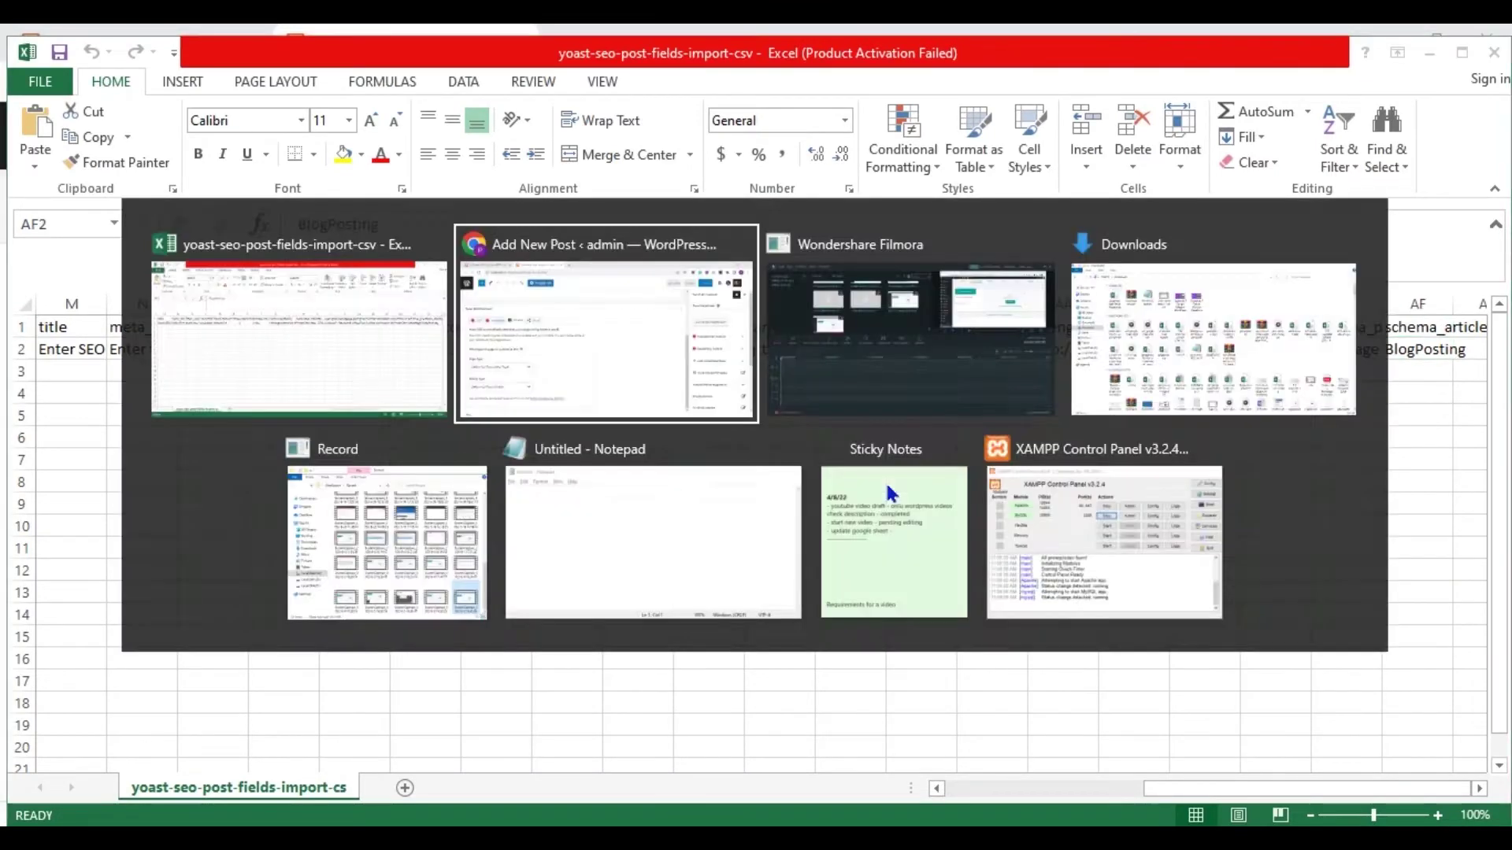
pyautogui.click(319, 675)
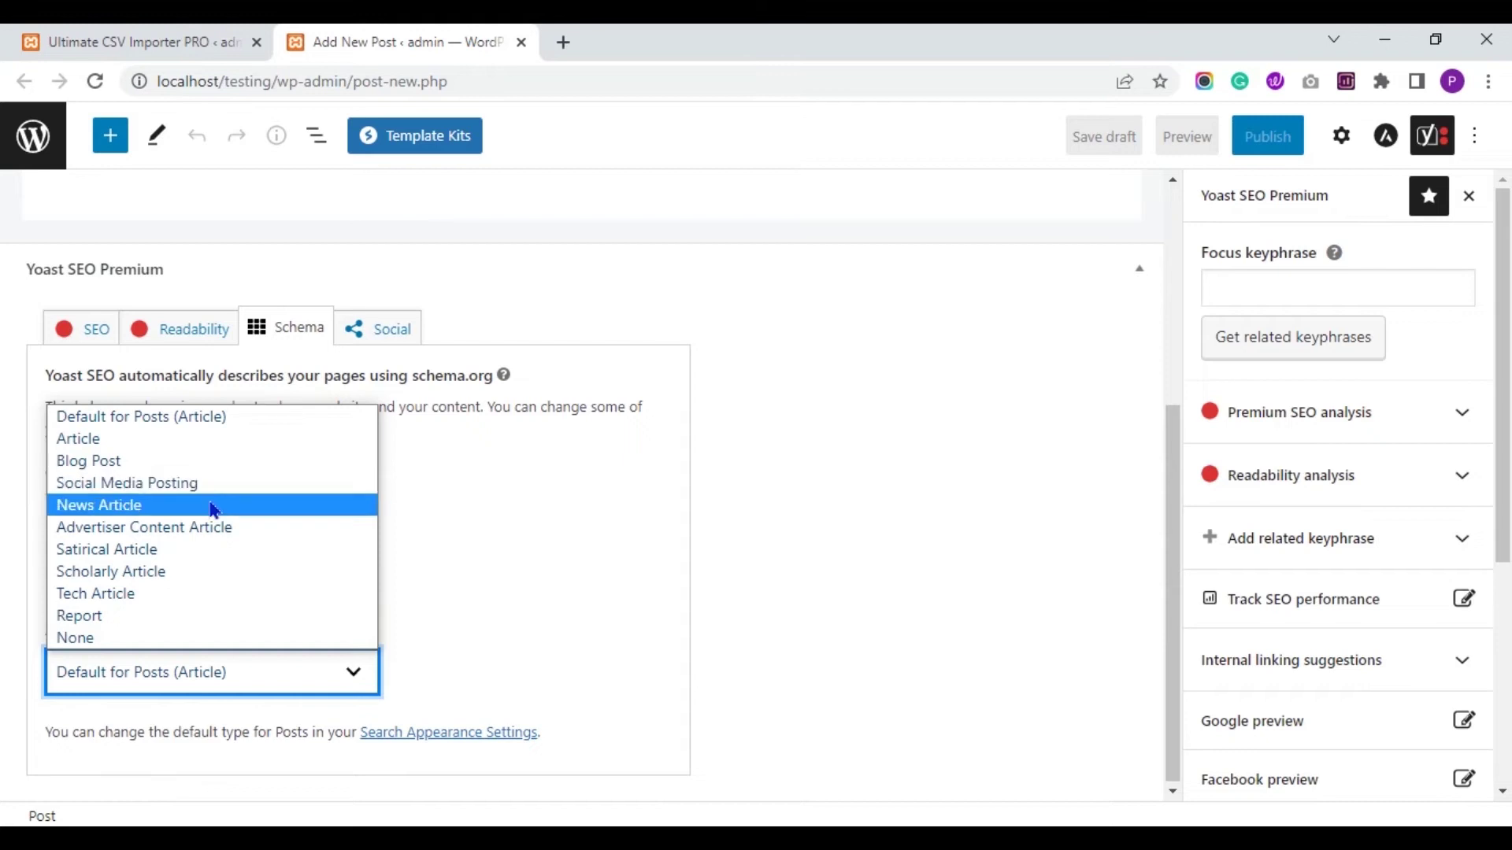
pyautogui.click(1023, 520)
# Scroll the spreadsheet back to column A and minimize Excel
pyautogui.hotkey('alt', 'Tab')
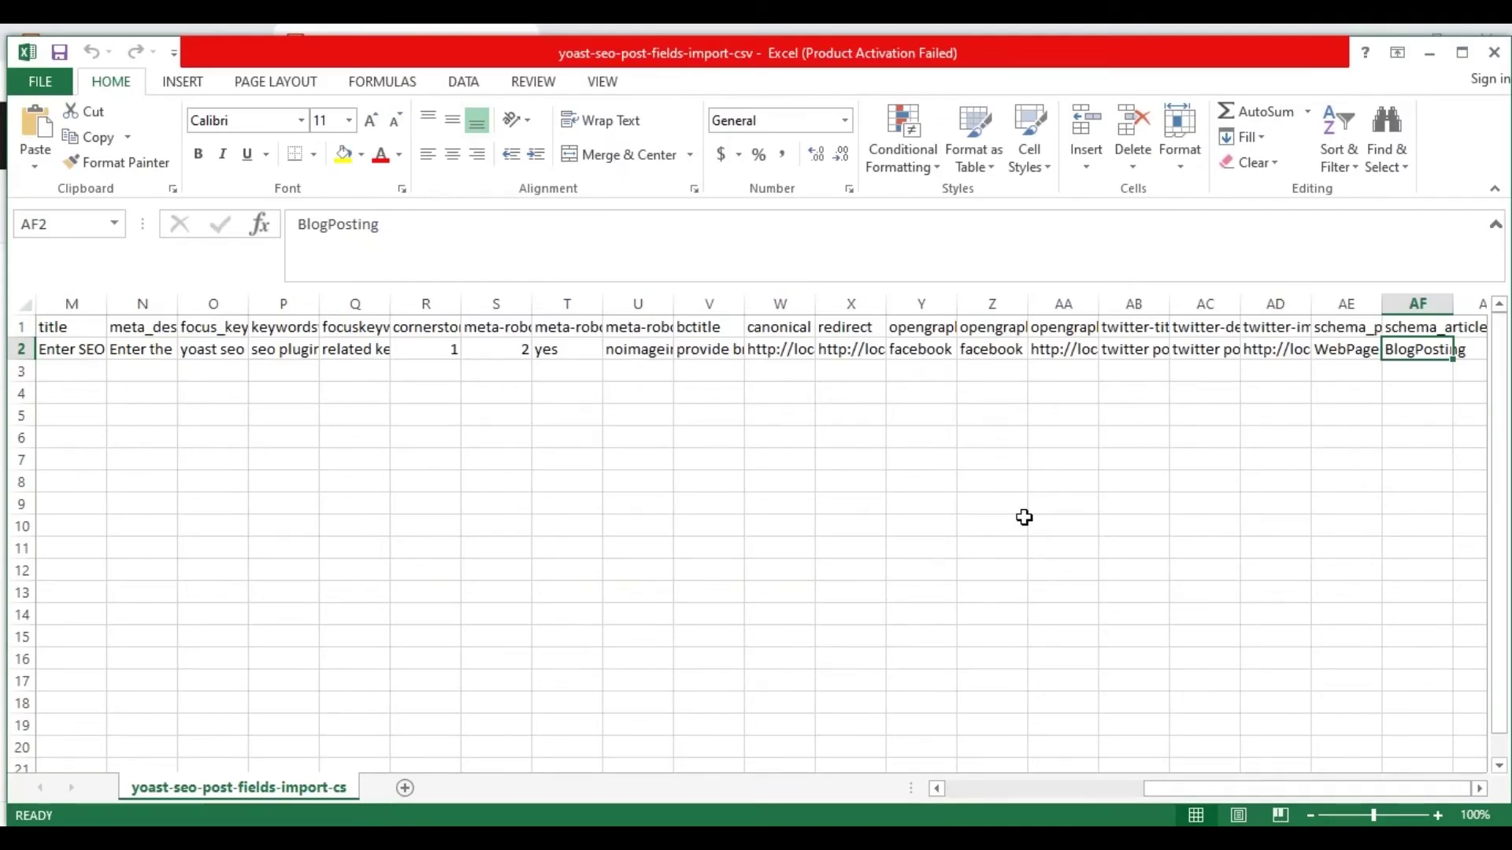
pyautogui.moveTo(1306, 788)
pyautogui.mouseDown()
pyautogui.moveTo(1283, 779)
pyautogui.moveTo(1307, 783)
pyautogui.mouseUp()
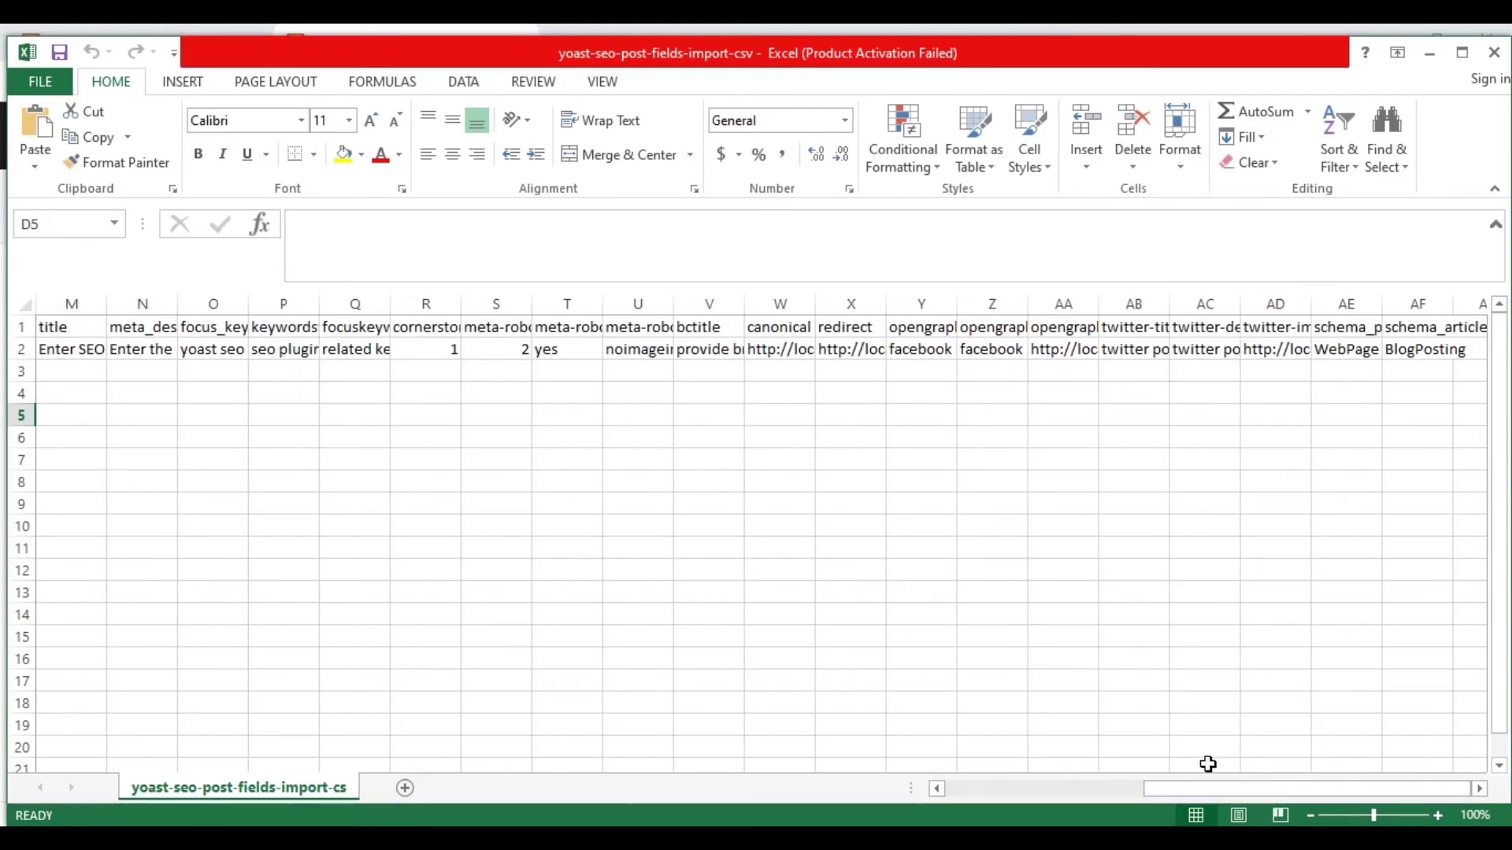
pyautogui.moveTo(1185, 784); pyautogui.dragTo(937, 787)
pyautogui.click(655, 572)
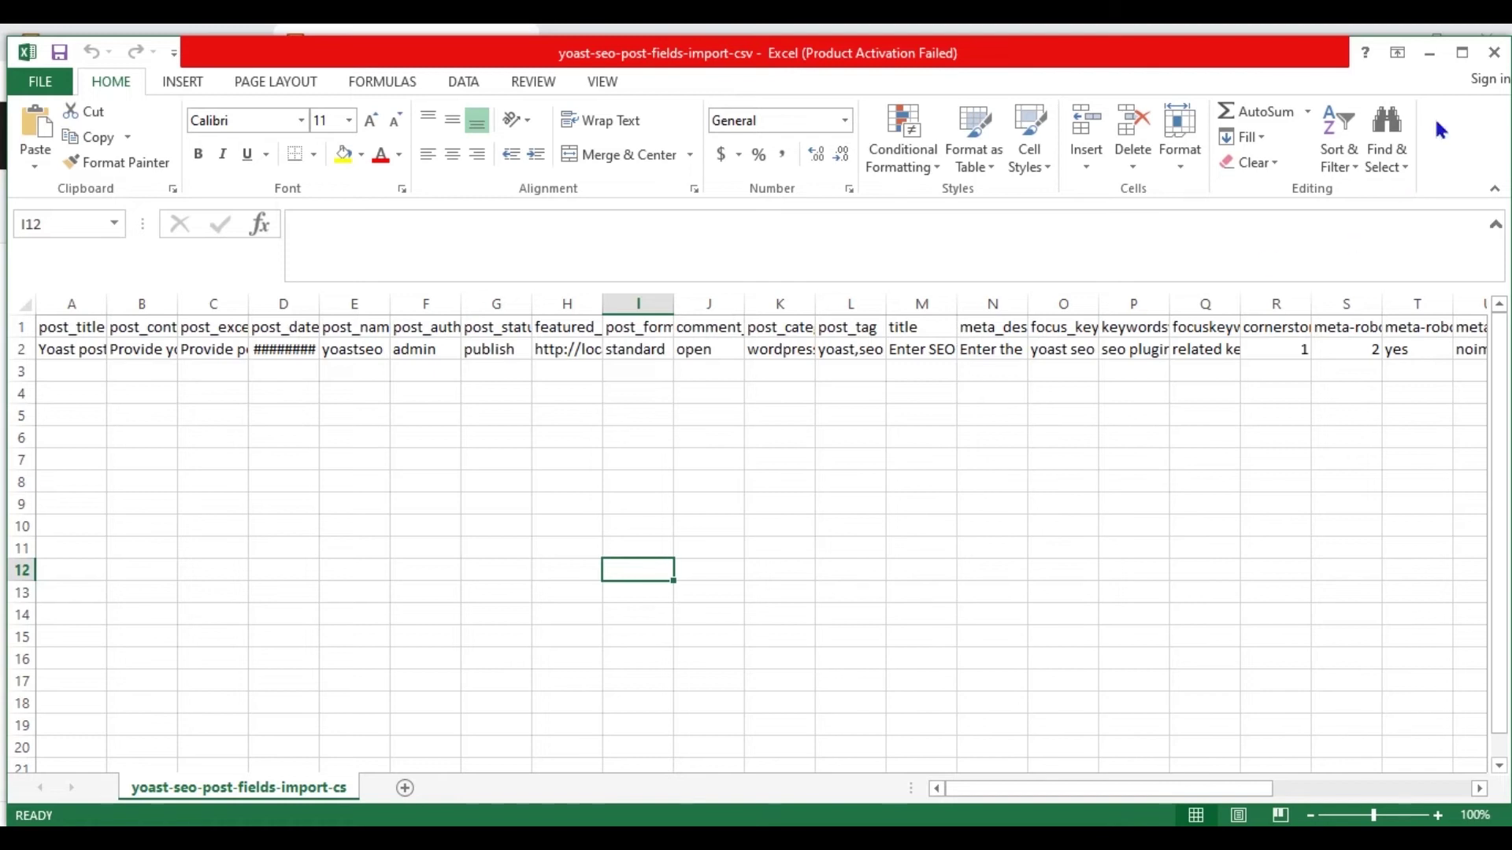
pyautogui.click(1429, 53)
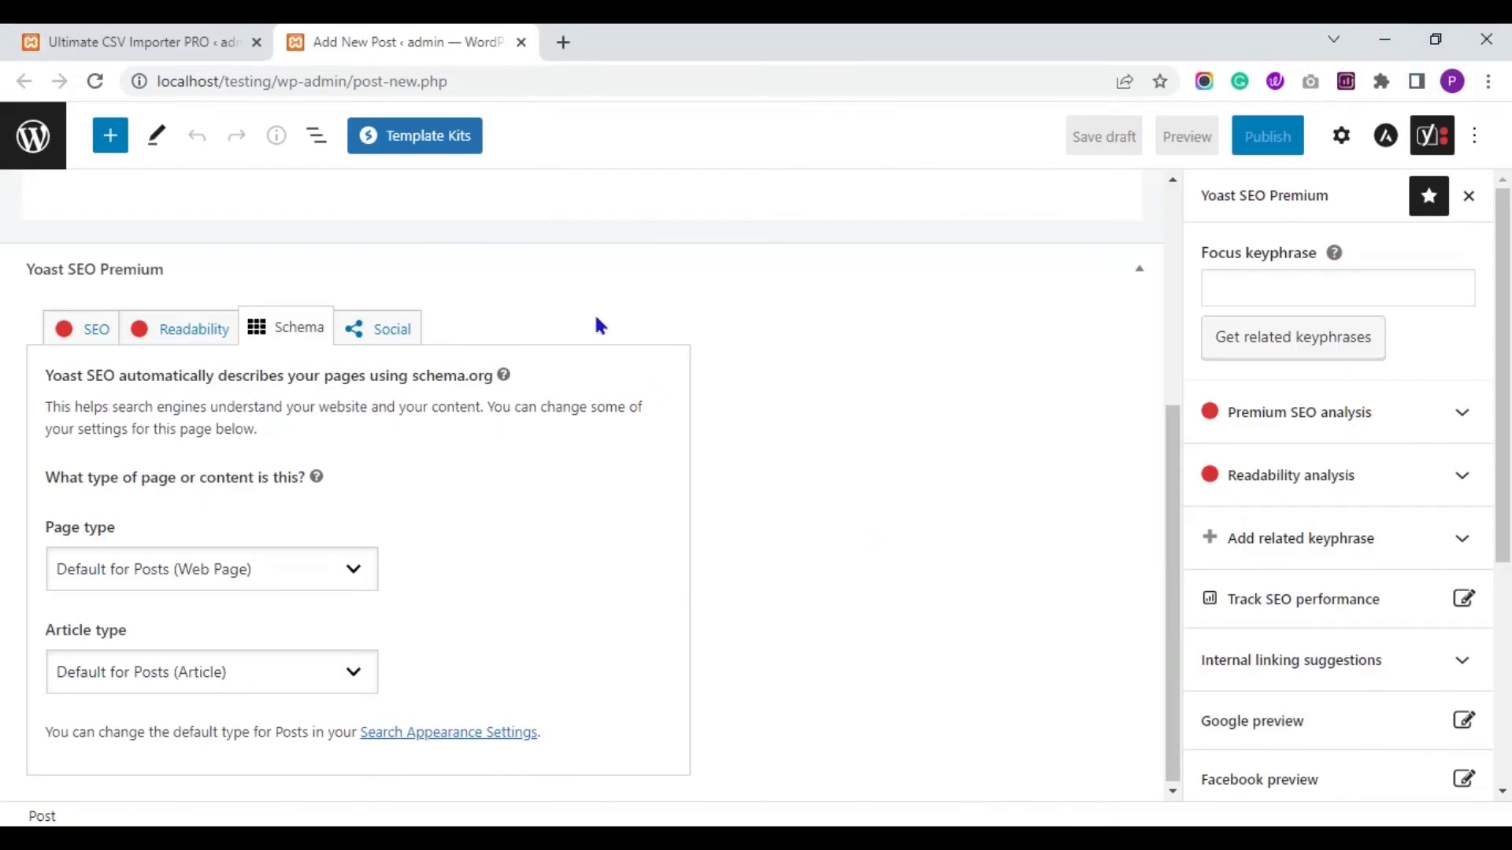
# Close the Add New Post tab and browse for a CSV on the Import / Update page
pyautogui.click(521, 43)
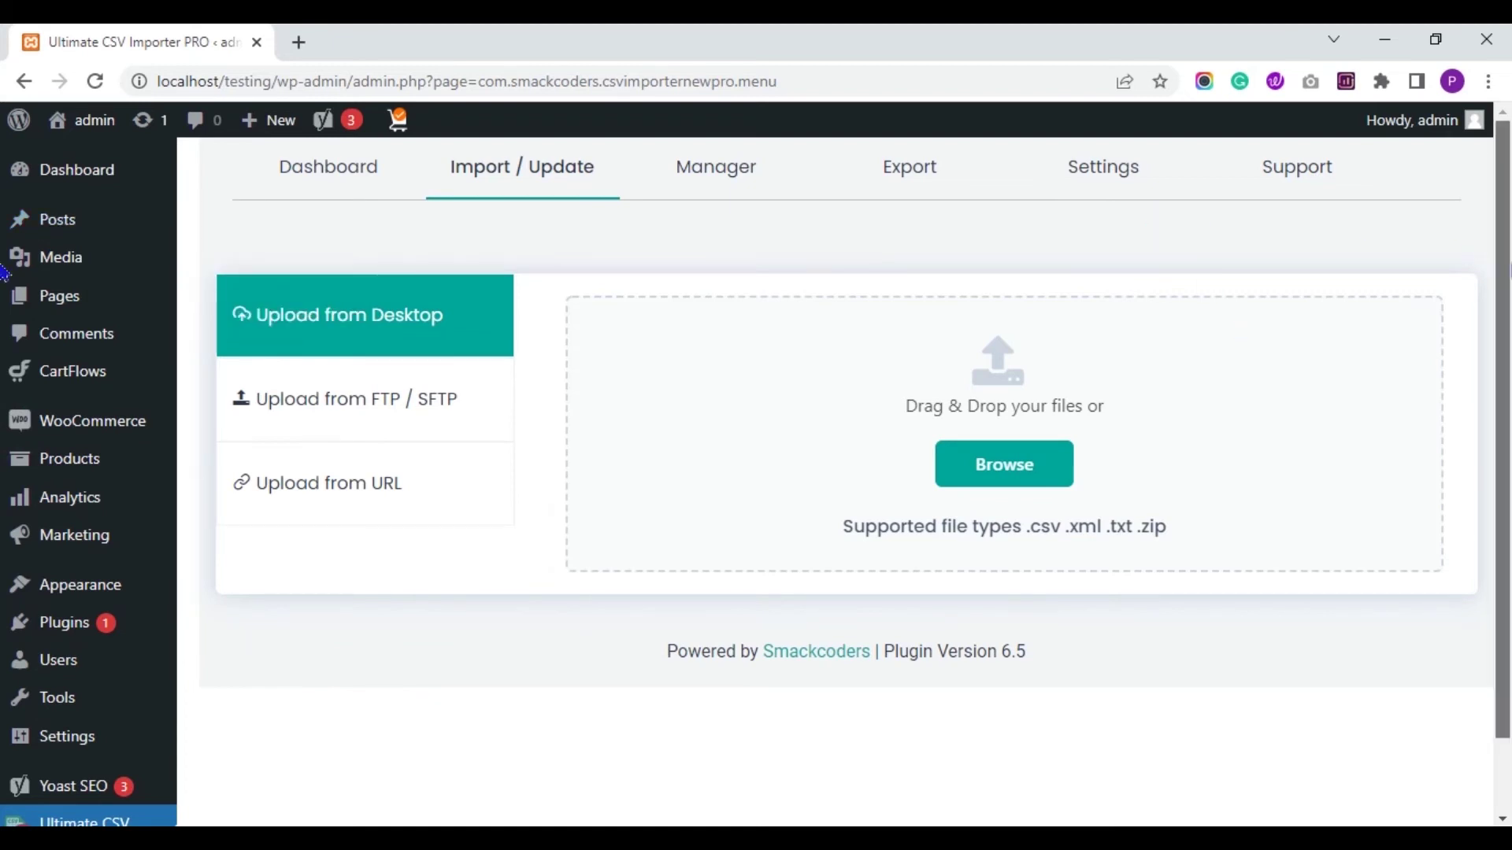
pyautogui.scroll(-1, 6, 272)
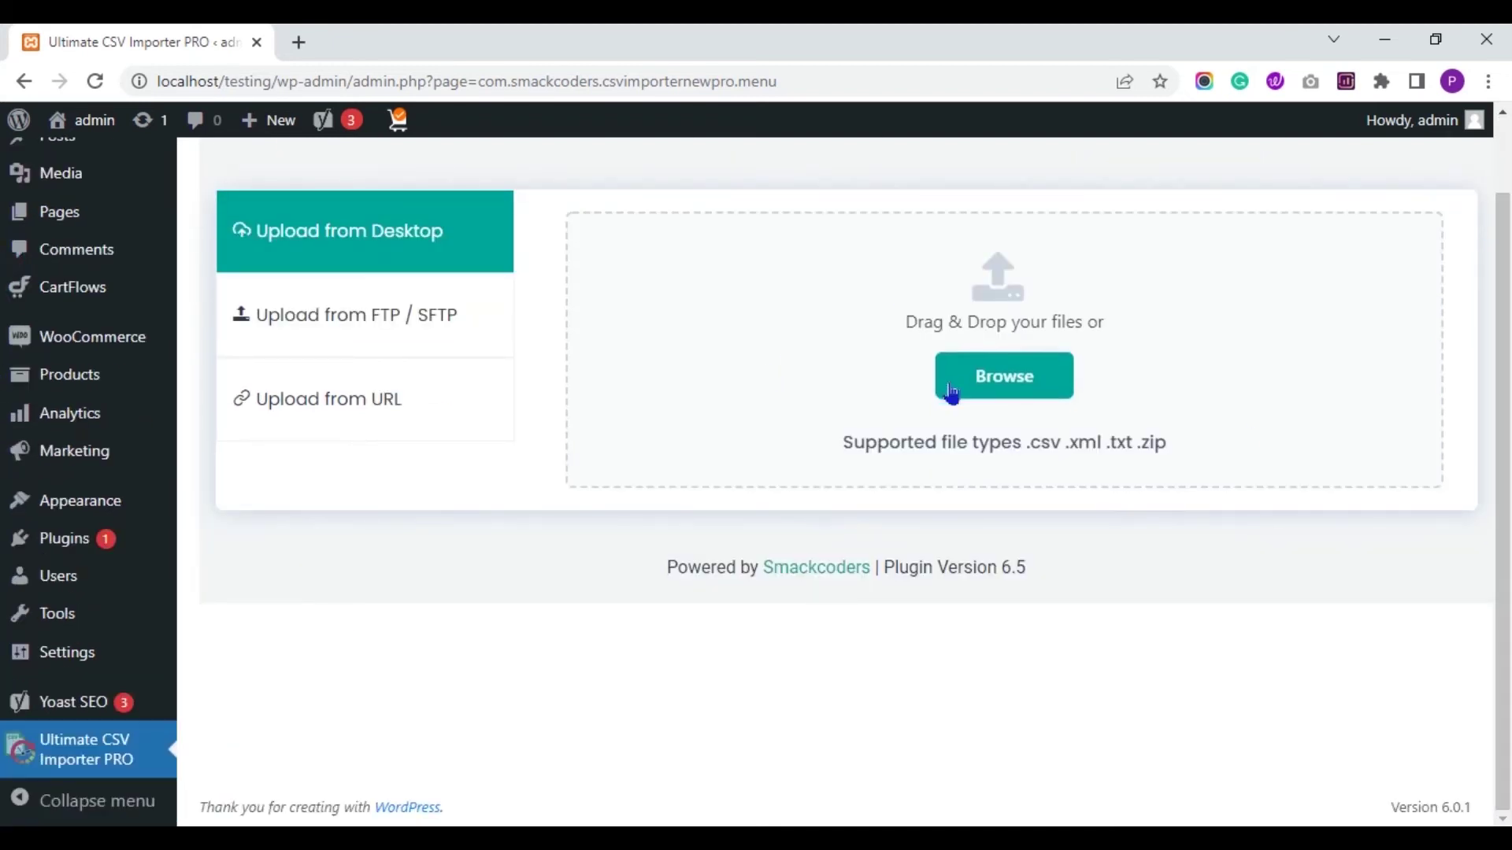
pyautogui.scroll(1, 1432, 508)
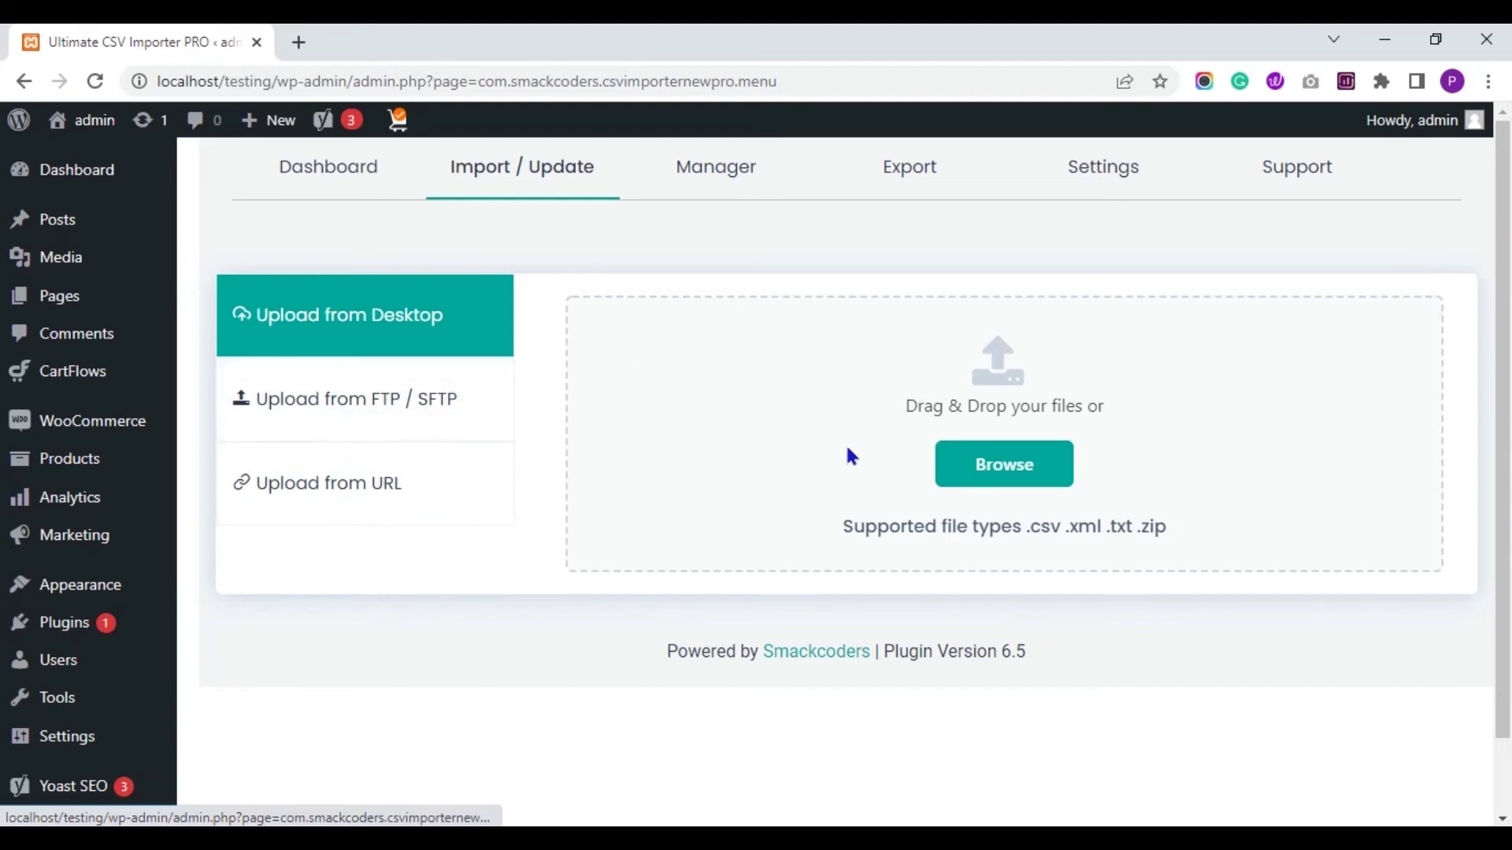
pyautogui.click(990, 473)
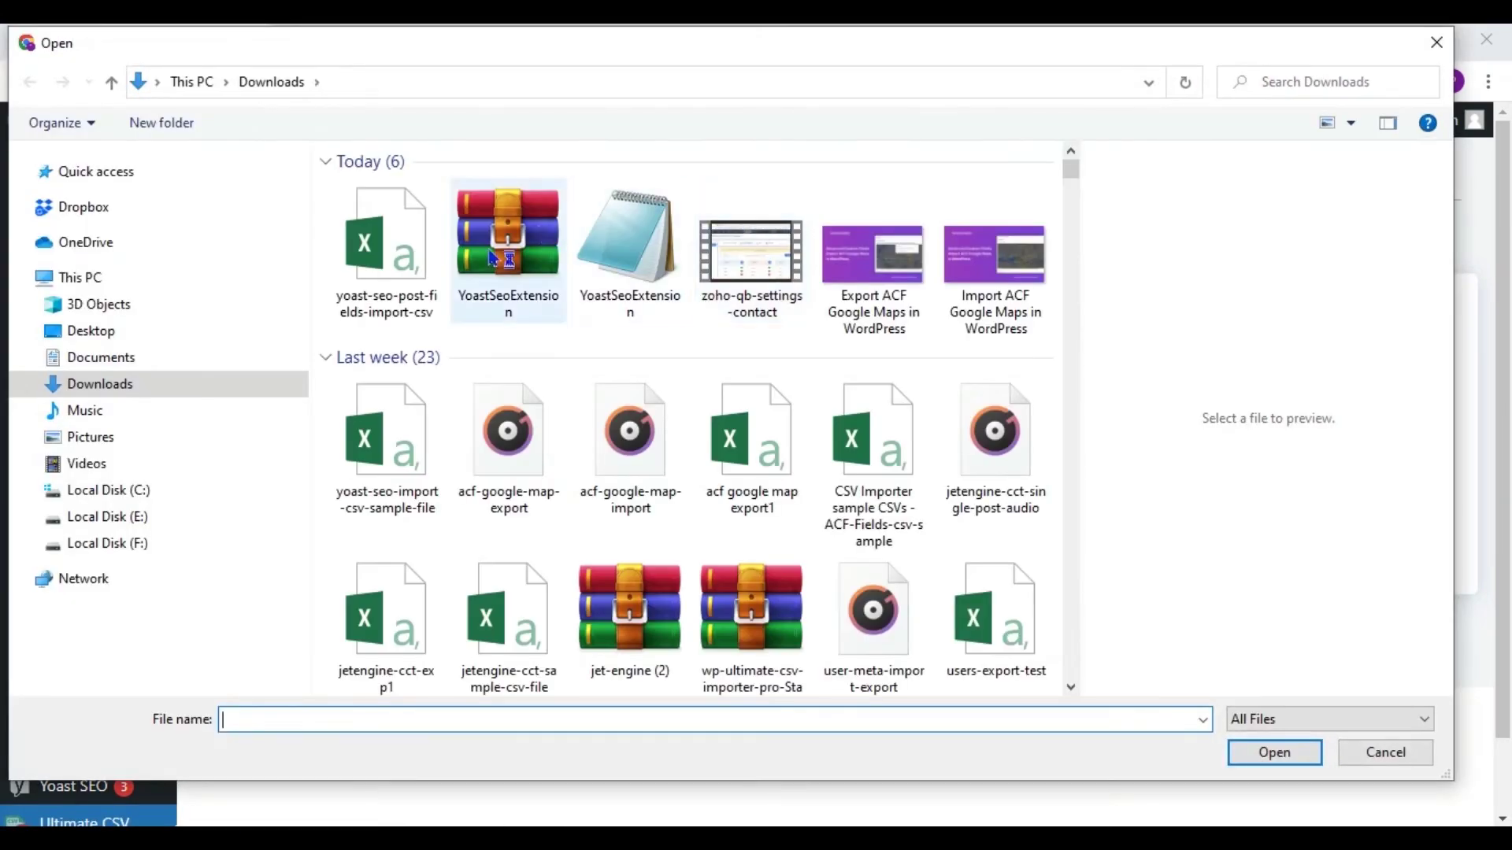
# Upload yoast-seo-post-fields-import-csv.csv from the Downloads folder
pyautogui.click(388, 301)
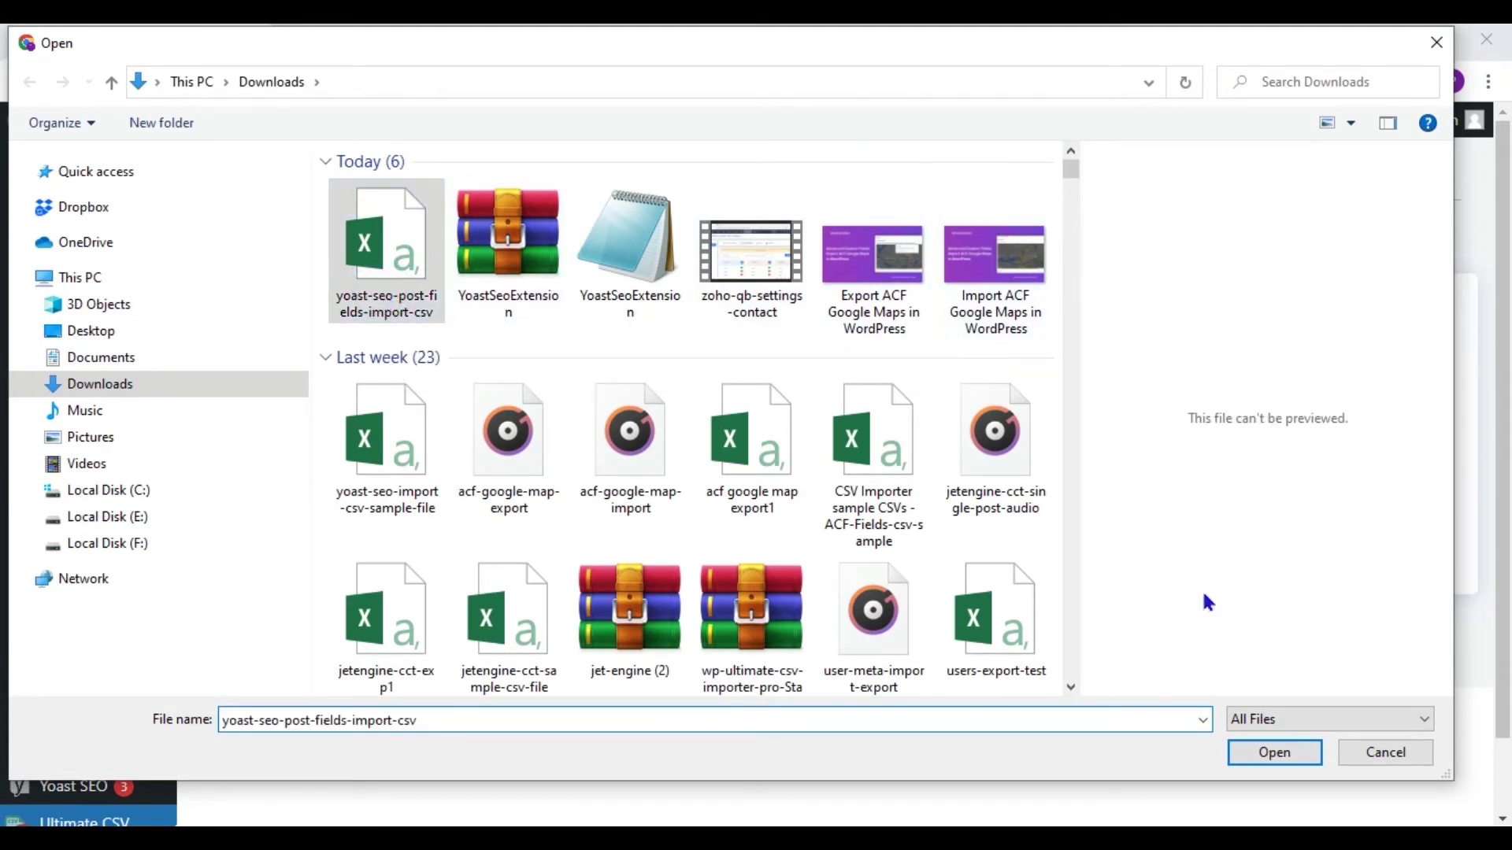
pyautogui.click(1275, 752)
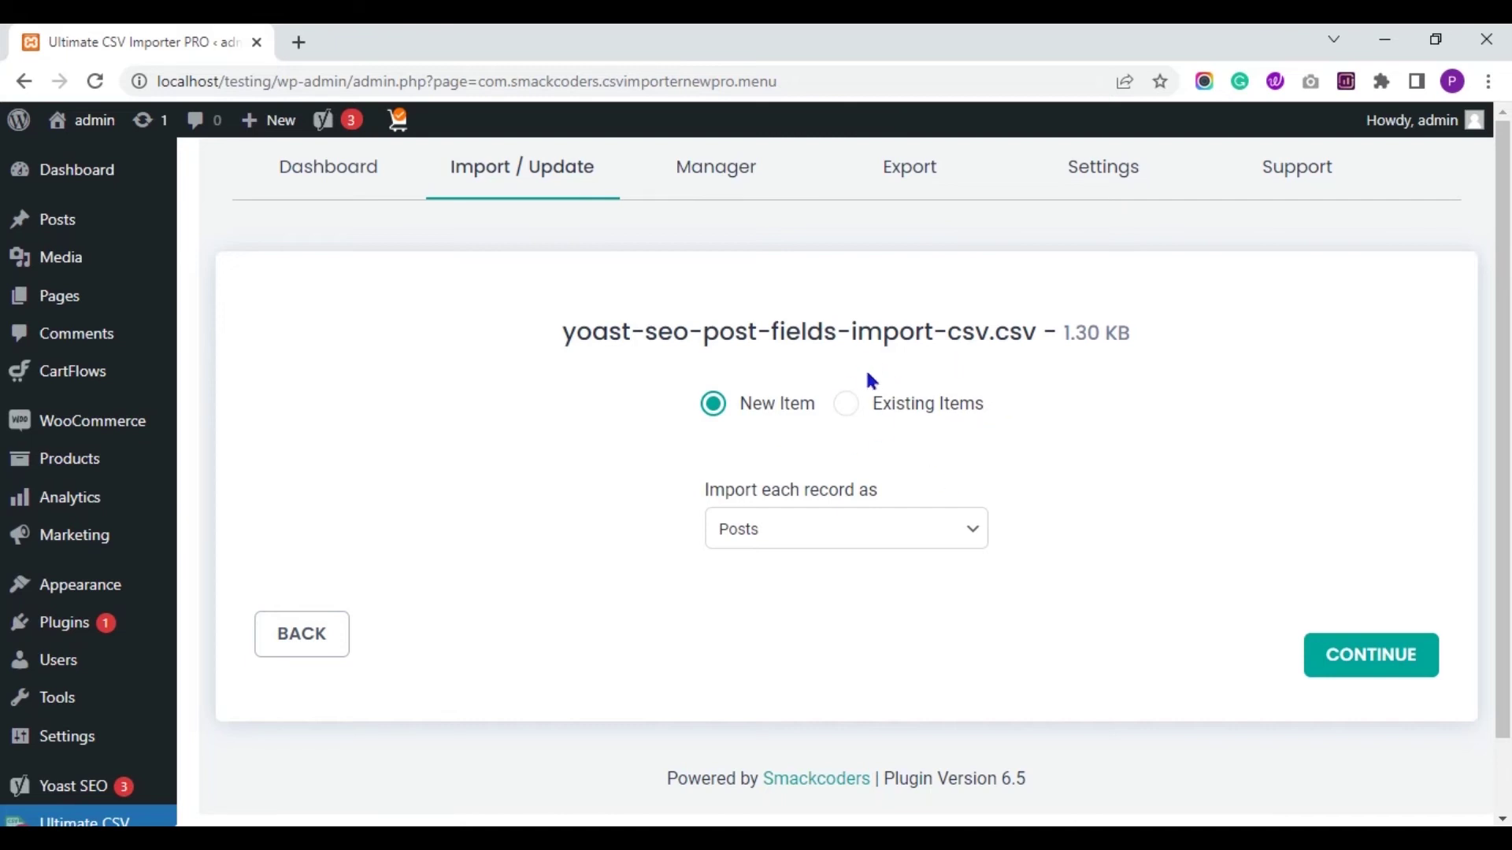
# Keep Posts as the 'Import each record as' type and continue to field mapping
pyautogui.click(814, 529)
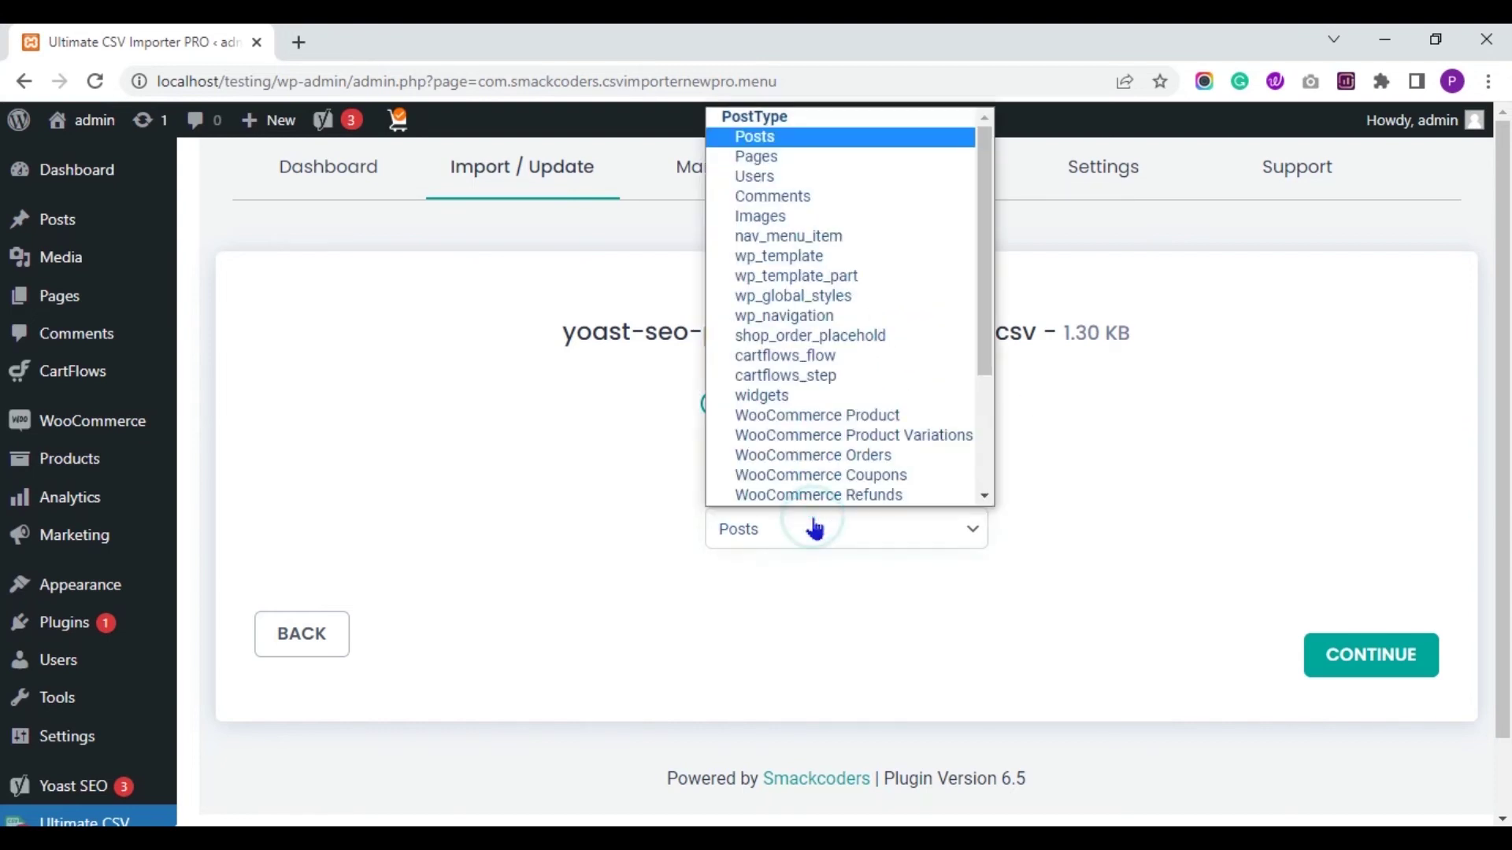
pyautogui.click(855, 147)
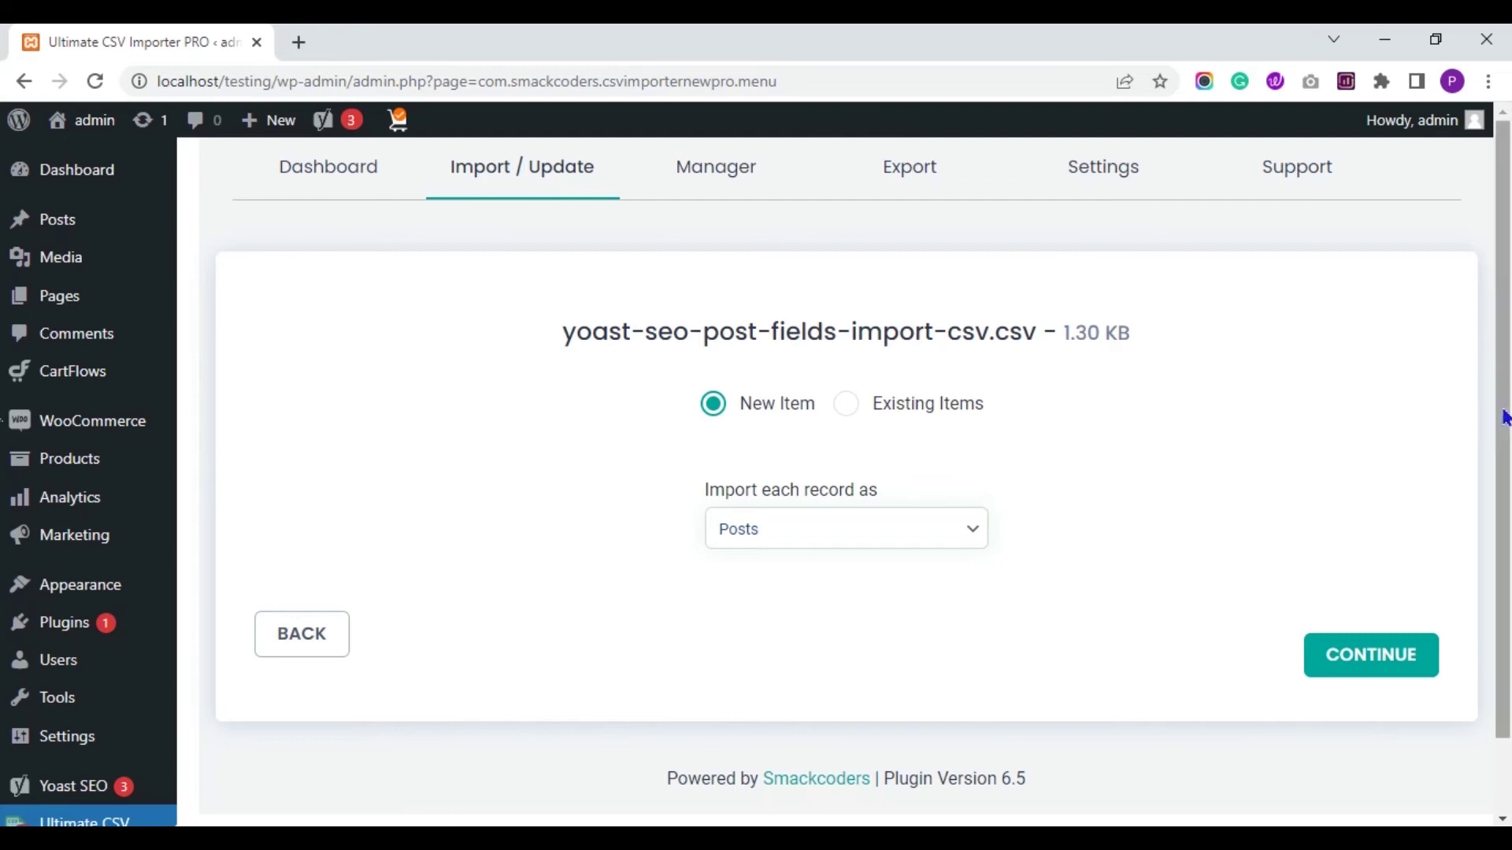
pyautogui.scroll(-1, 1500, 414)
pyautogui.click(1408, 583)
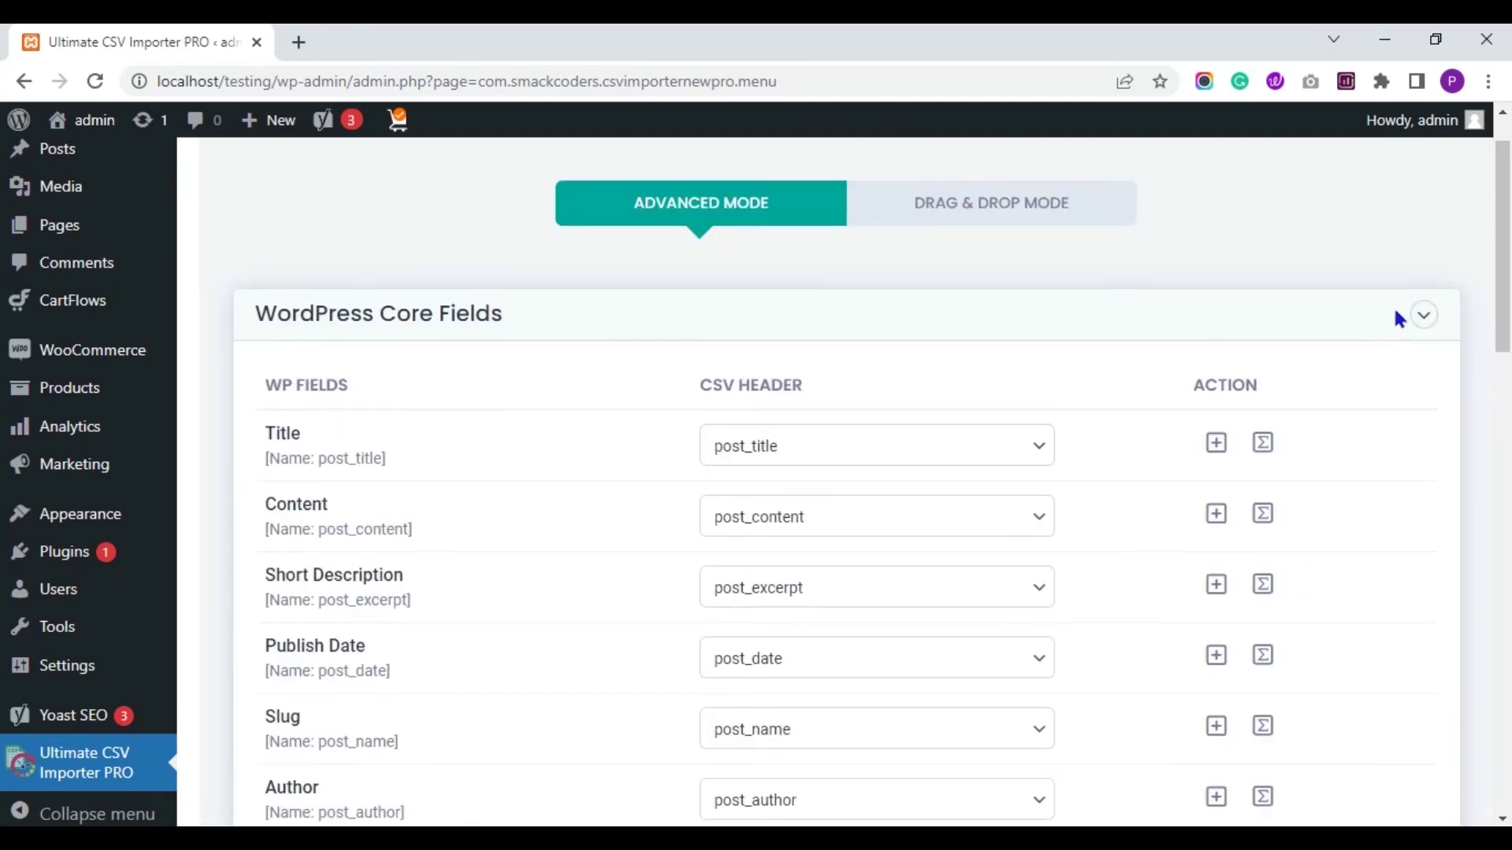
# Scroll through the auto-matched WordPress Core Fields mappings down to the Yoast section
pyautogui.scroll(1, 1502, 223)
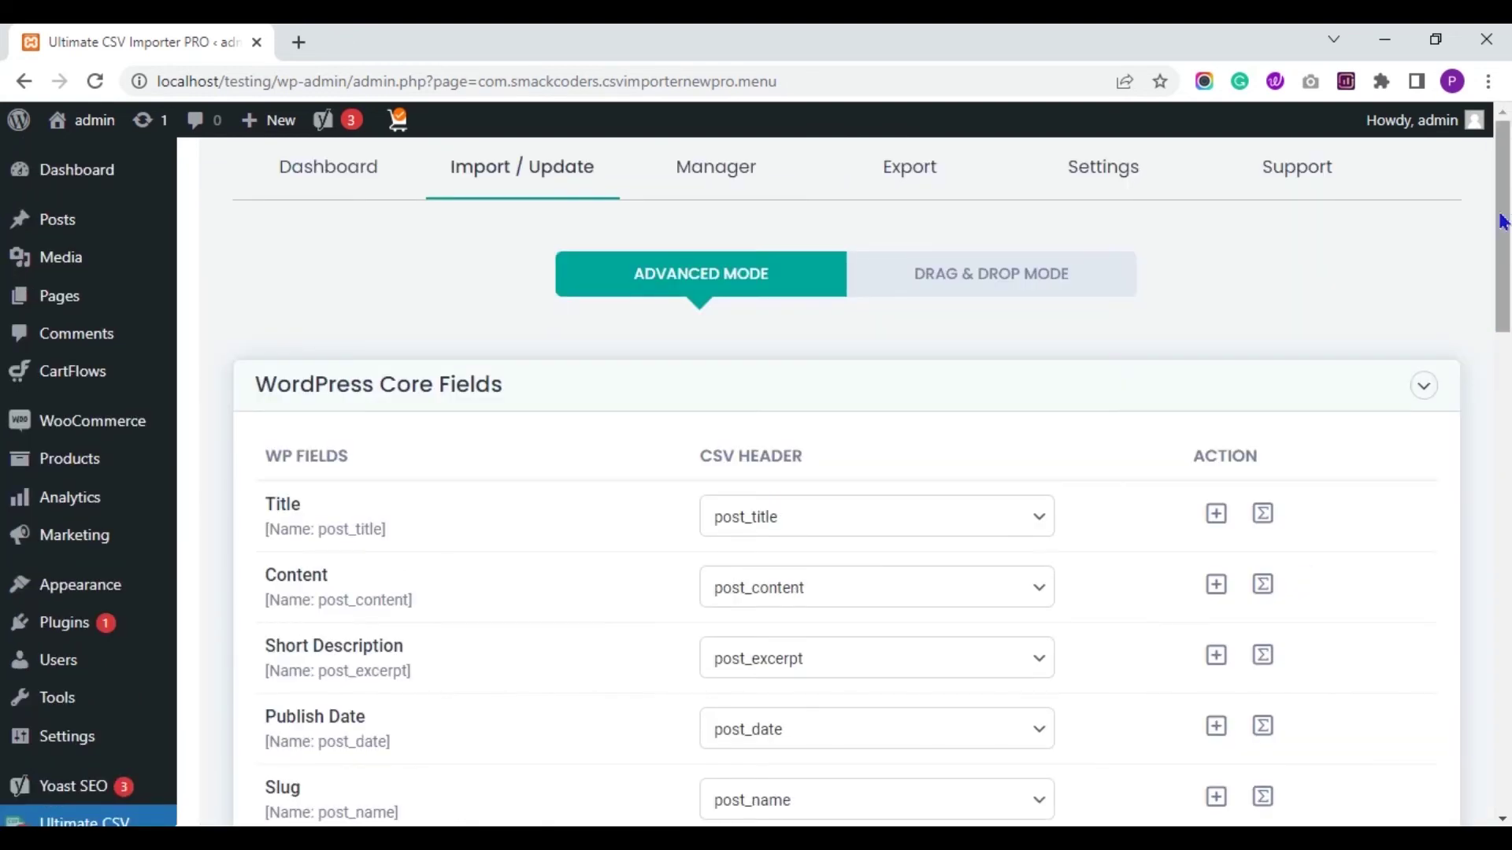
pyautogui.scroll(-3, 1503, 223)
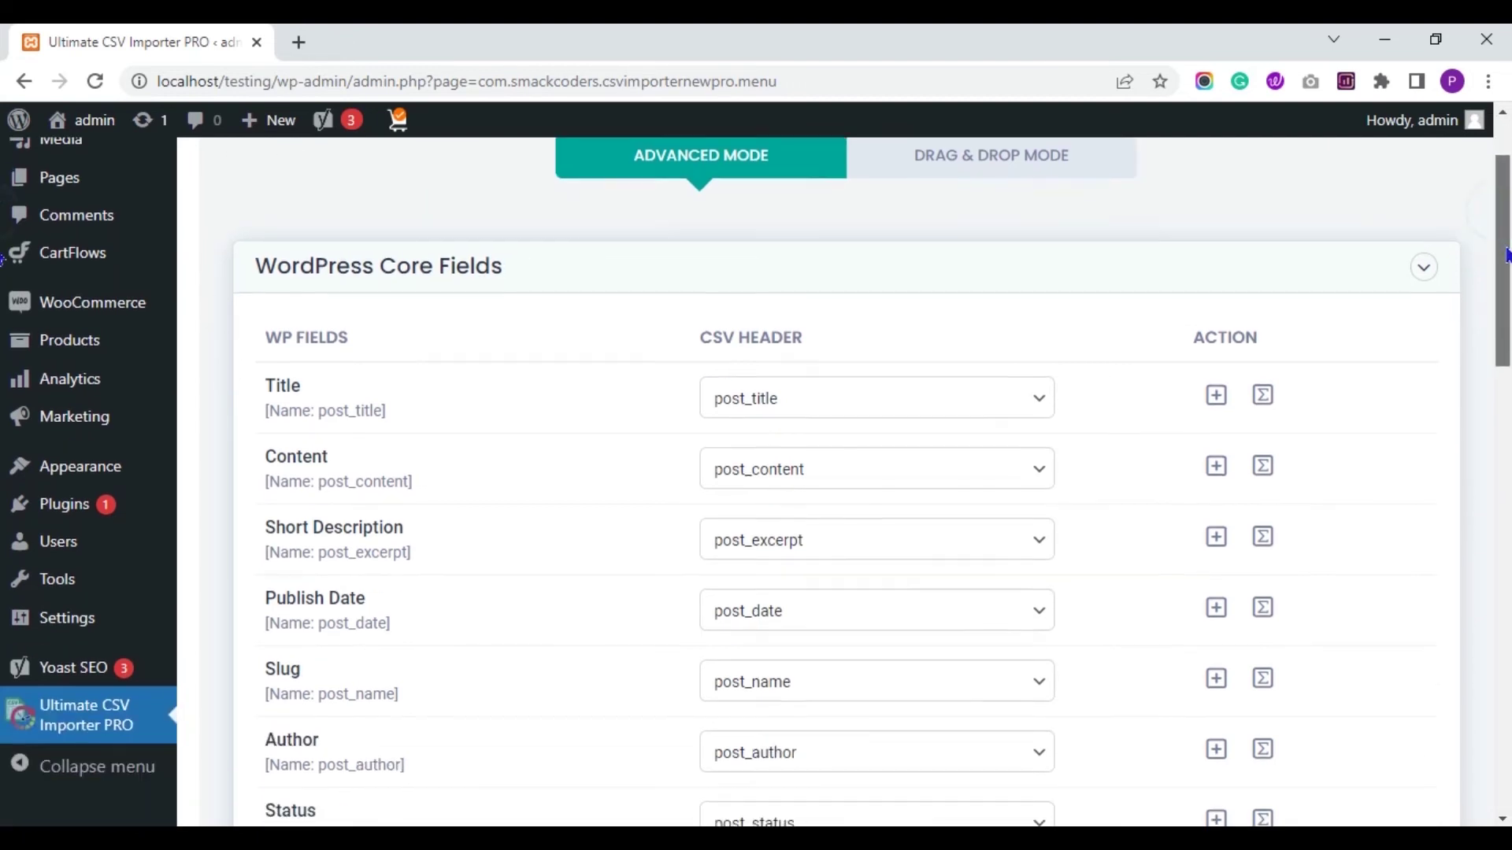
pyautogui.scroll(-7, 5, 299)
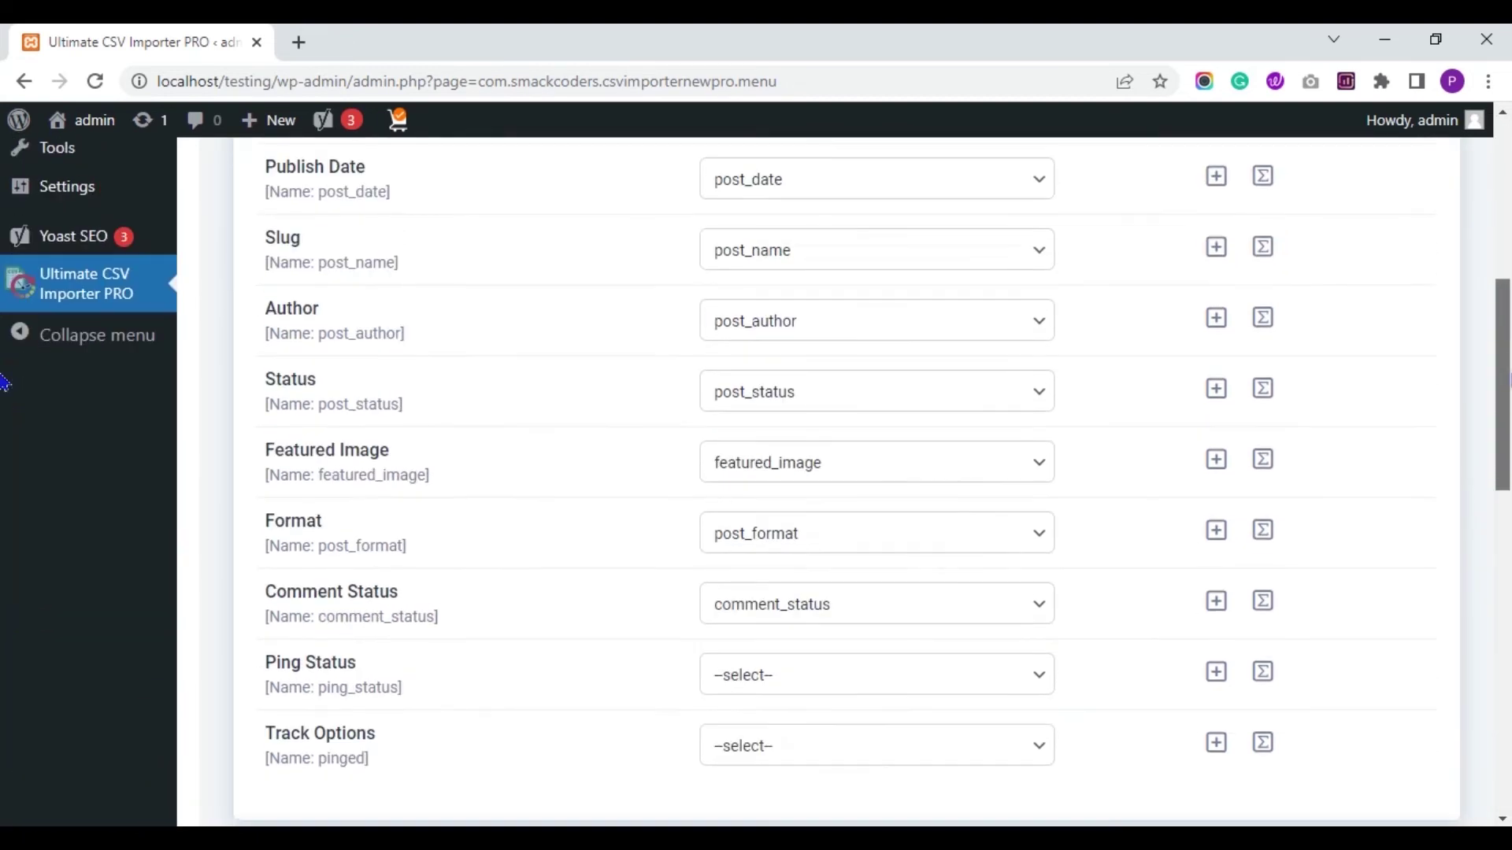
pyautogui.scroll(4, 5, 468)
pyautogui.scroll(-1, 6, 356)
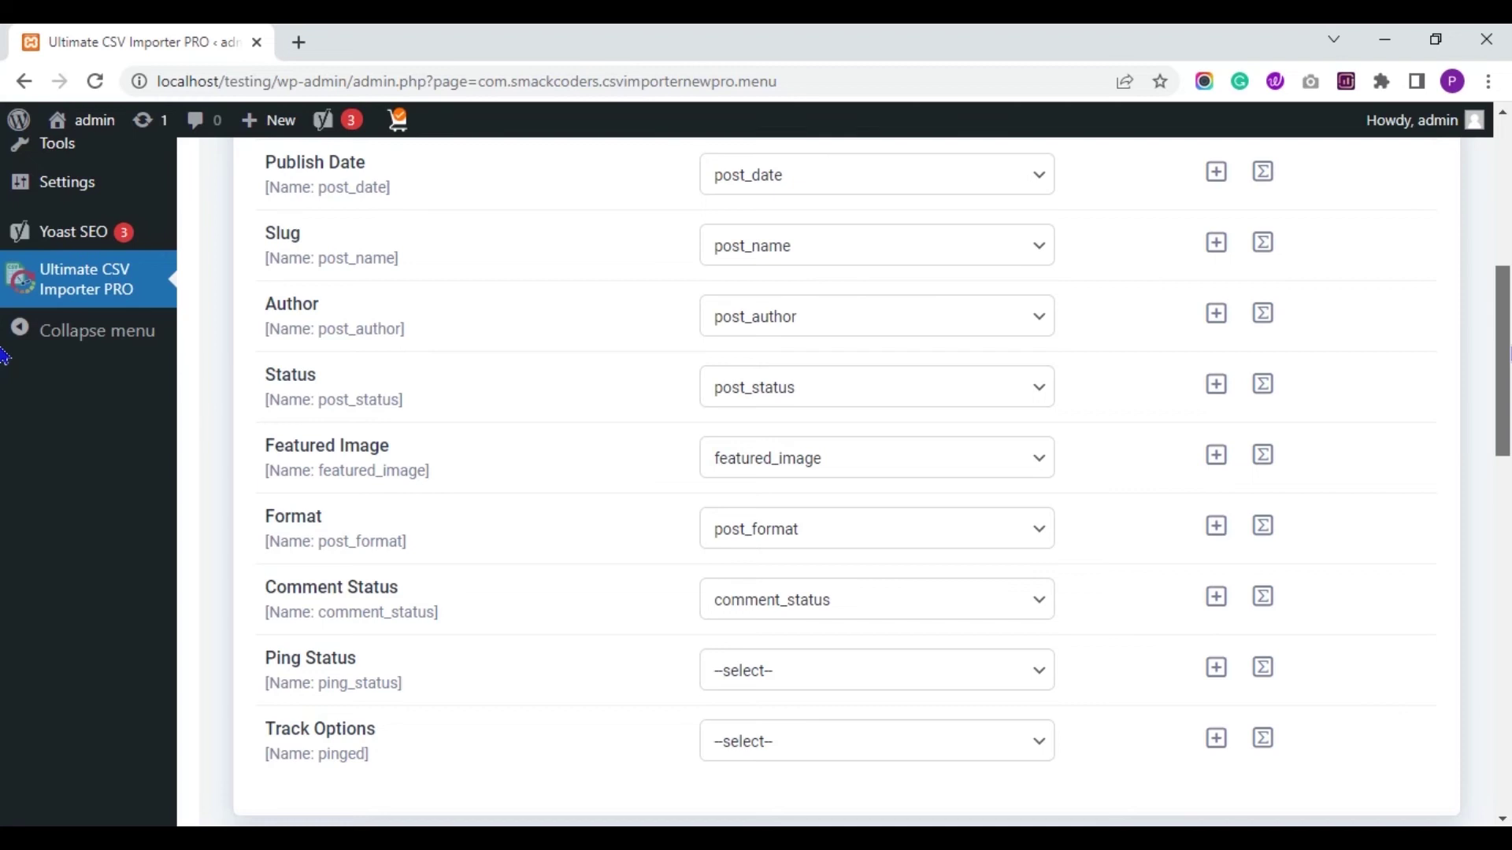
pyautogui.scroll(-8, 6, 355)
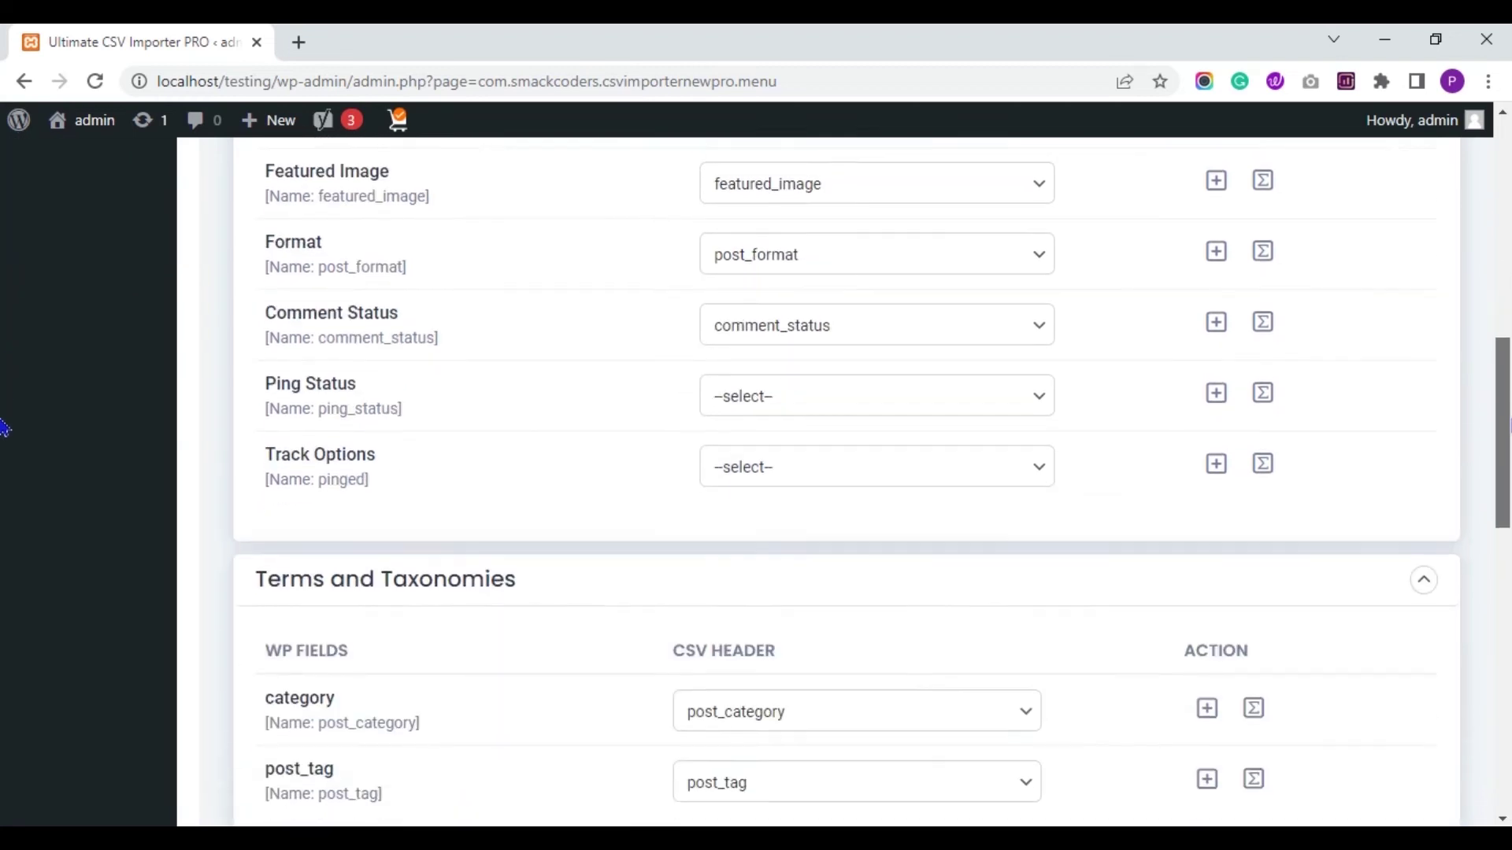
pyautogui.scroll(-1, 5, 544)
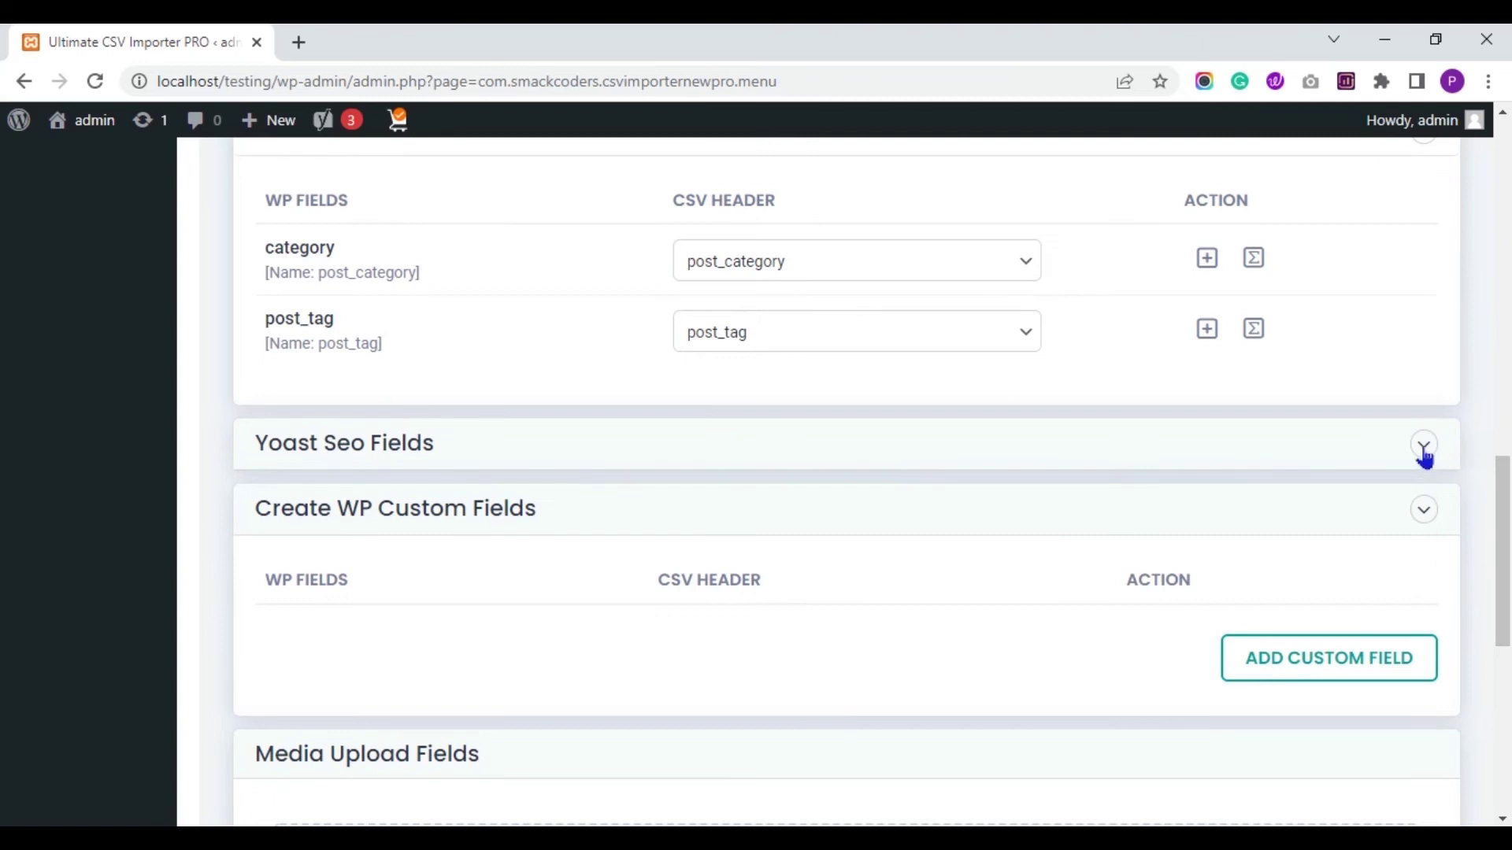
# Expand Yoast Seo Fields and review mappings from title through keywordsynonyms to the mapping name
pyautogui.click(1423, 445)
pyautogui.scroll(-4, 5, 488)
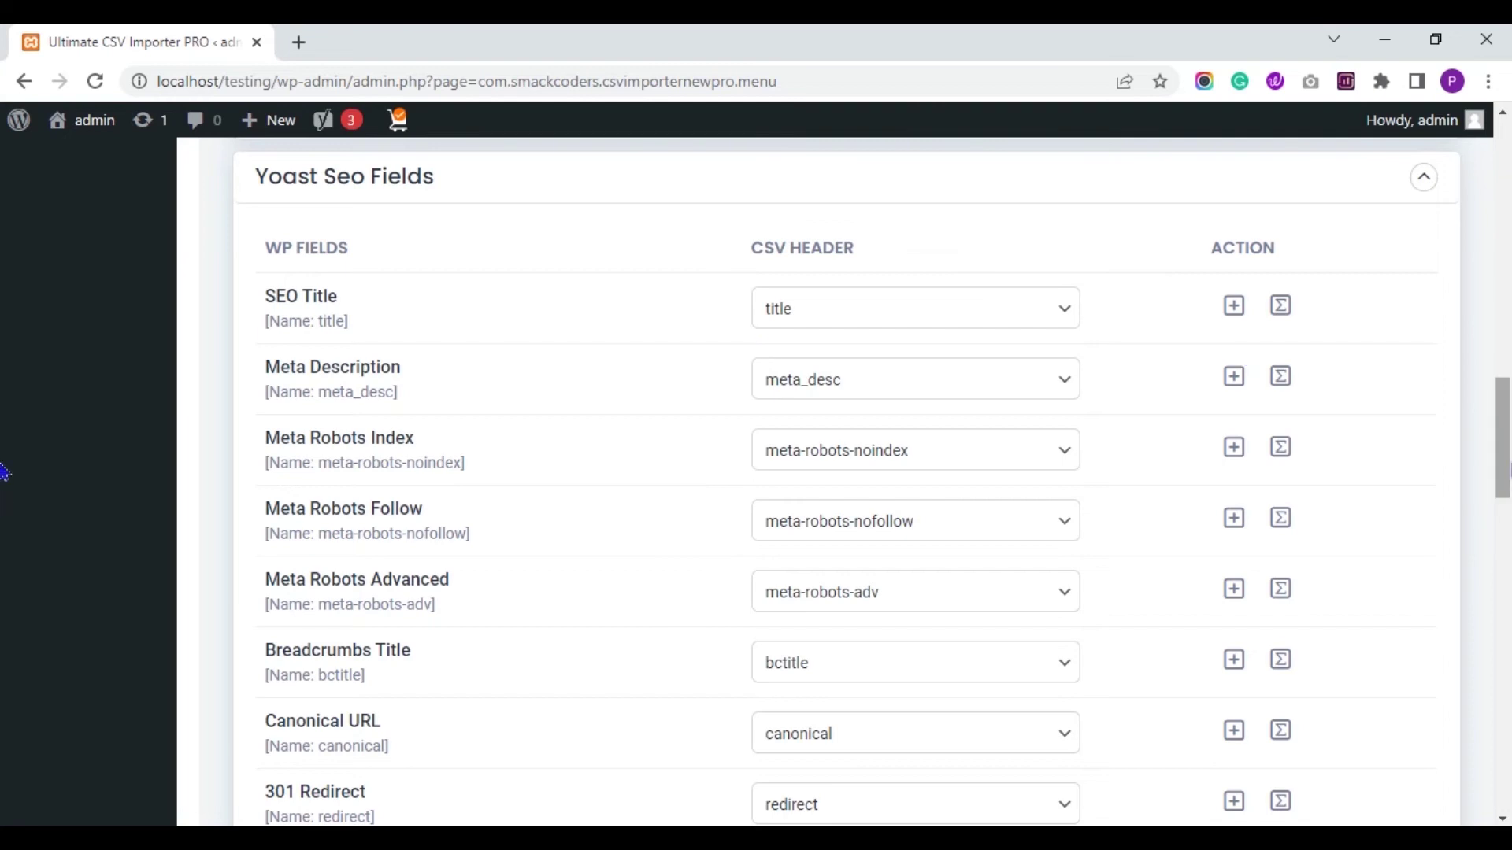
pyautogui.scroll(-5, 4, 464)
pyautogui.scroll(-6, 4, 539)
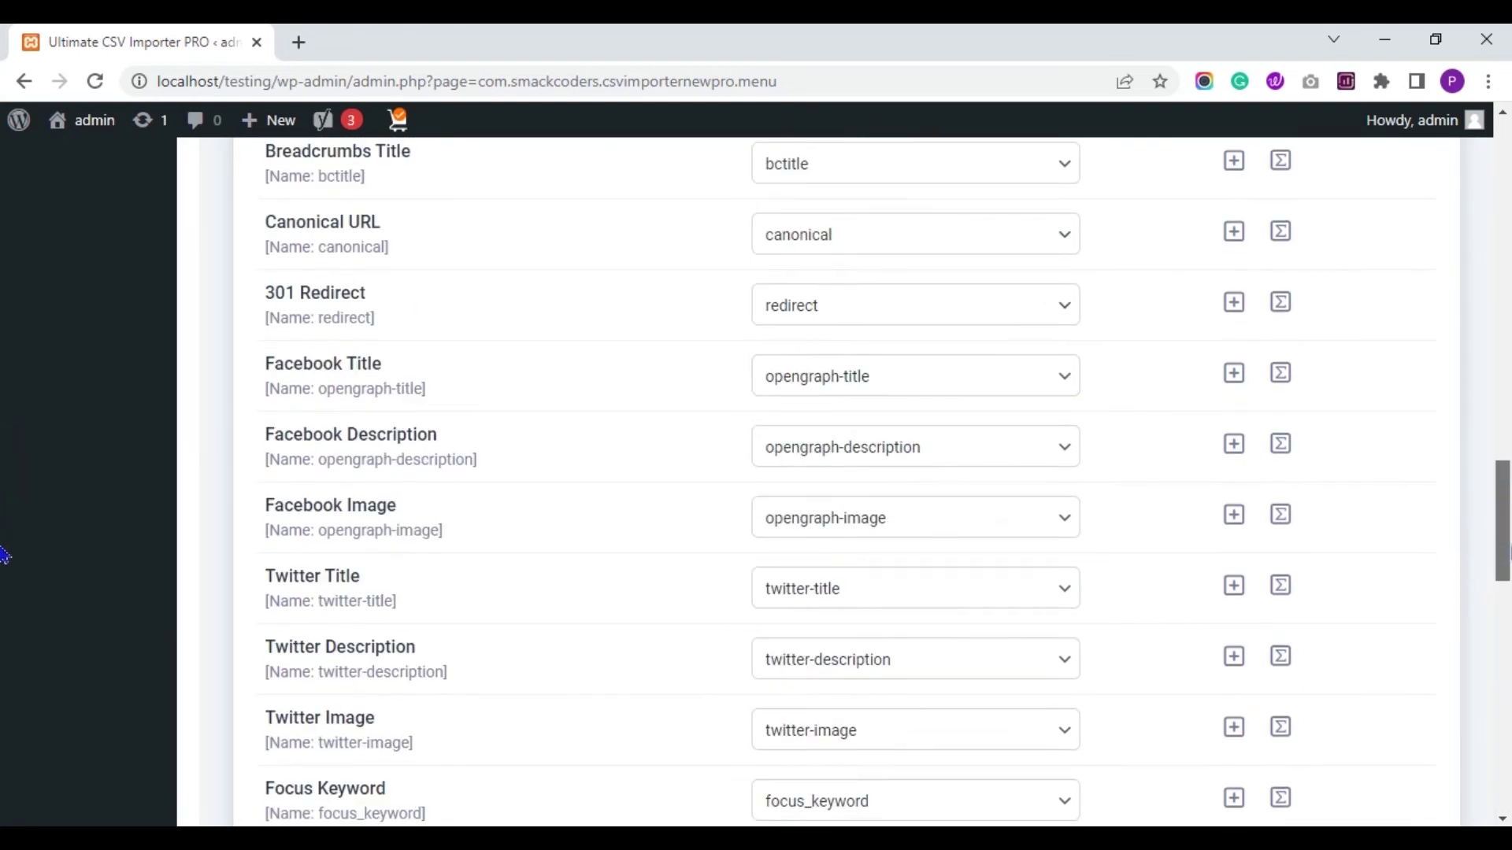
pyautogui.scroll(-2, 4, 614)
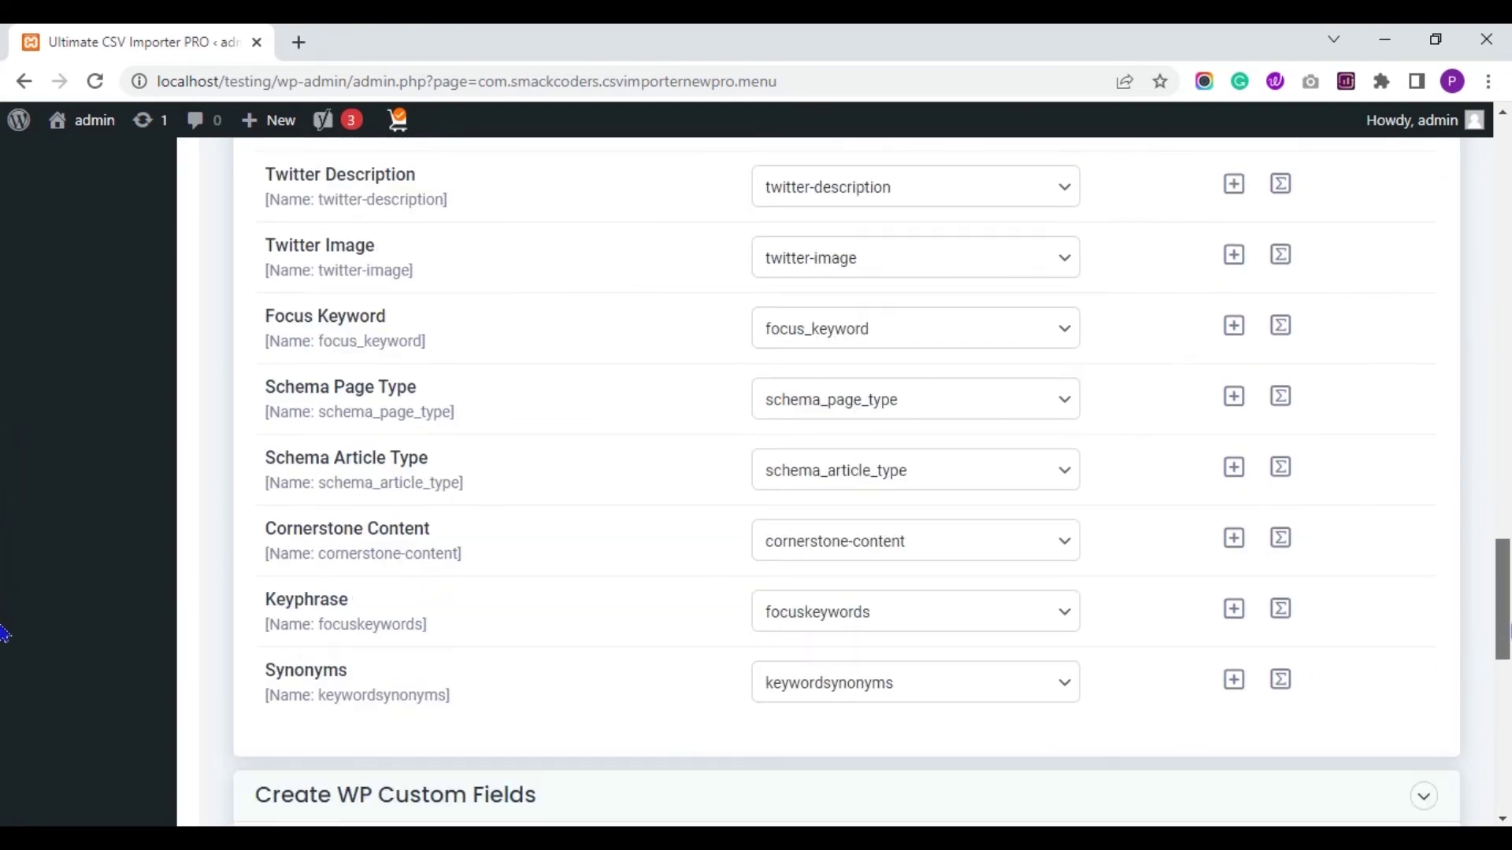
pyautogui.scroll(-7, 4, 639)
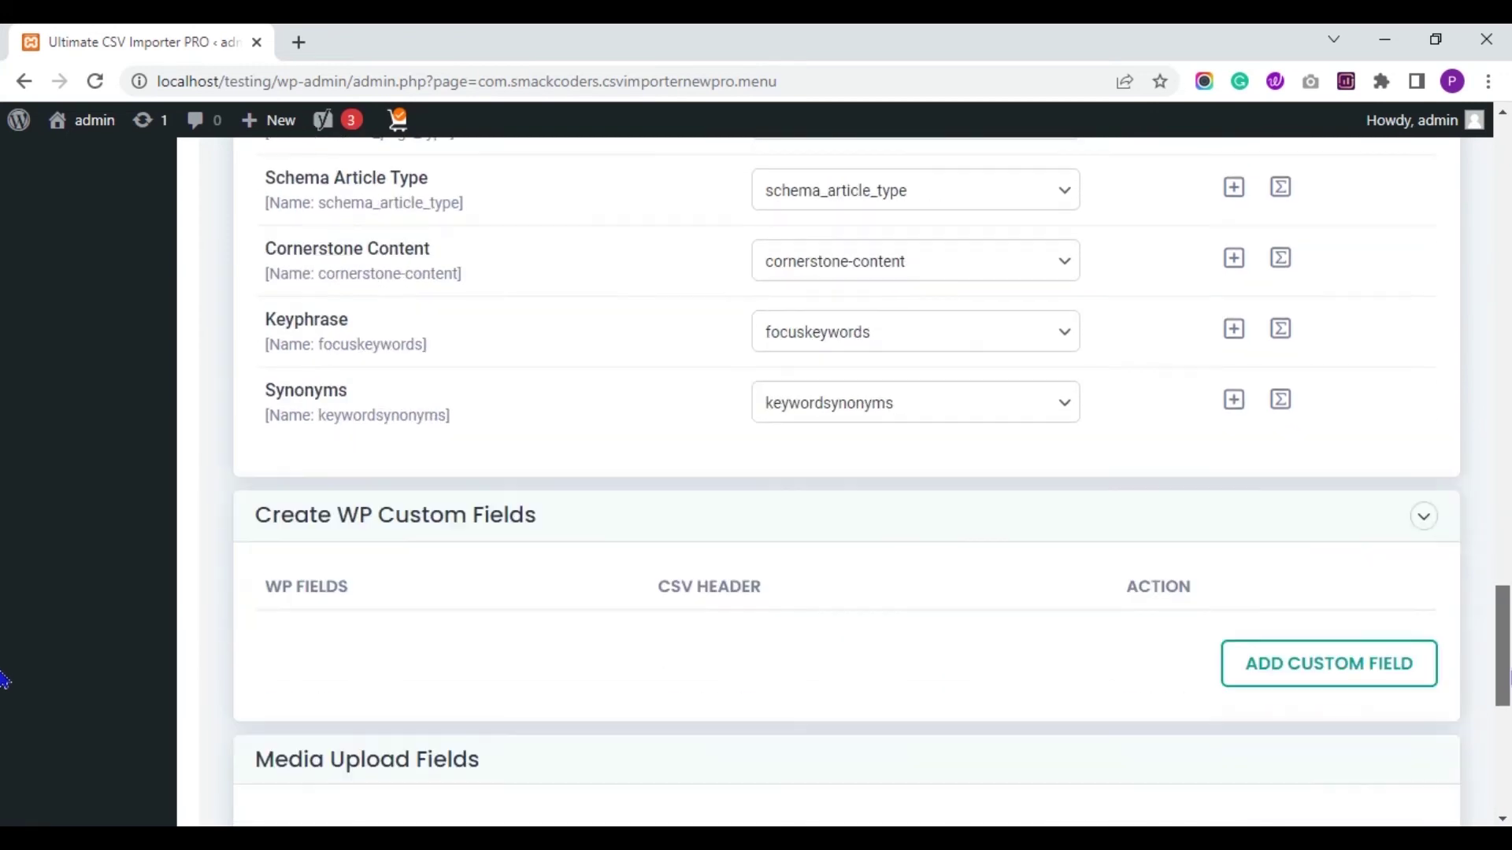
pyautogui.scroll(-4, 4, 748)
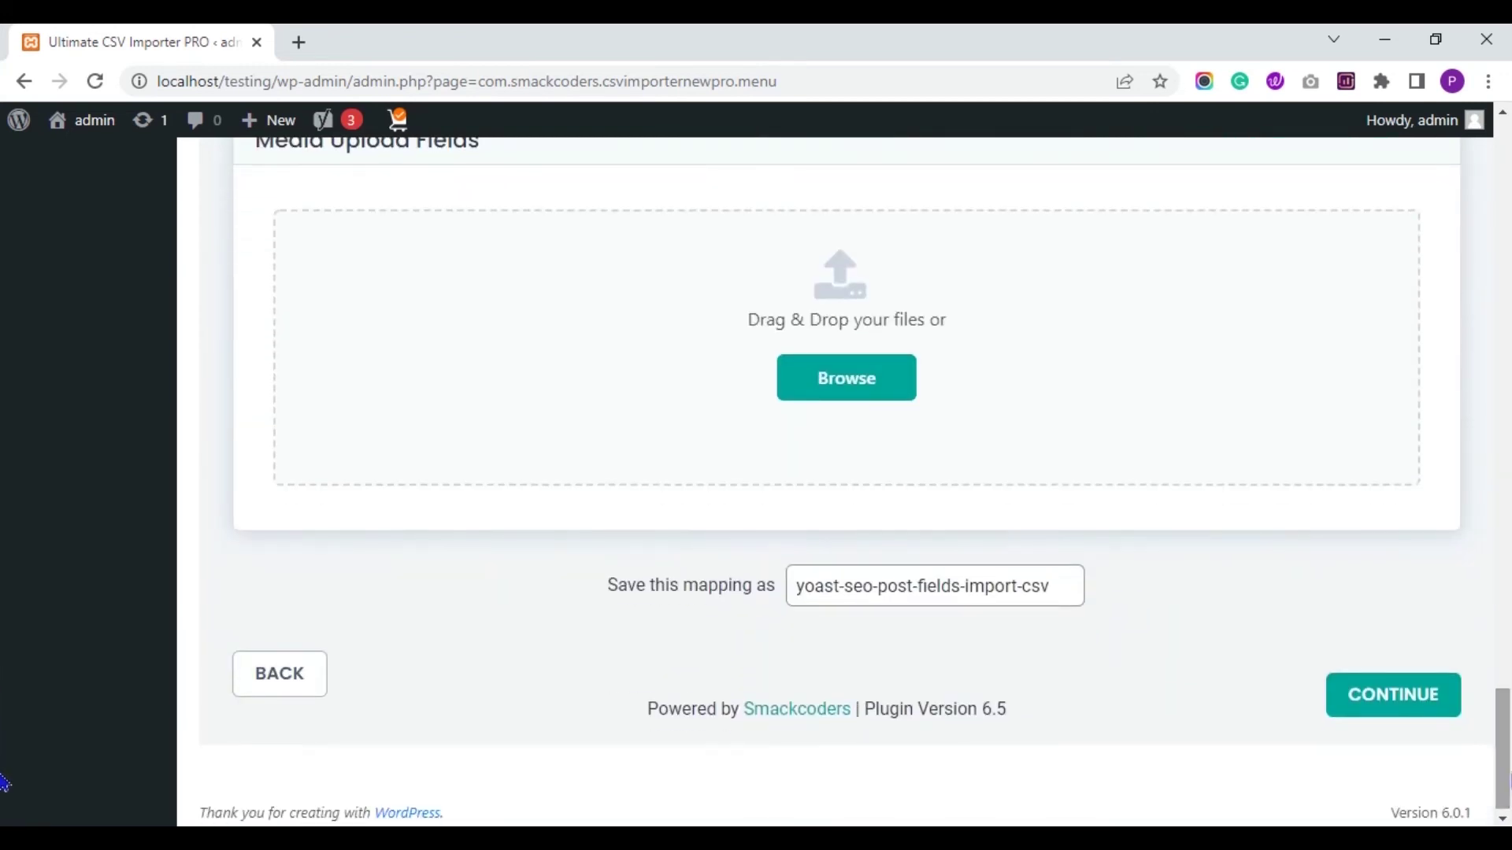
# Shorten the mapping name from yoast-seo-post-fields-import-csv to yoast-seo-fields-import
pyautogui.click(1048, 589)
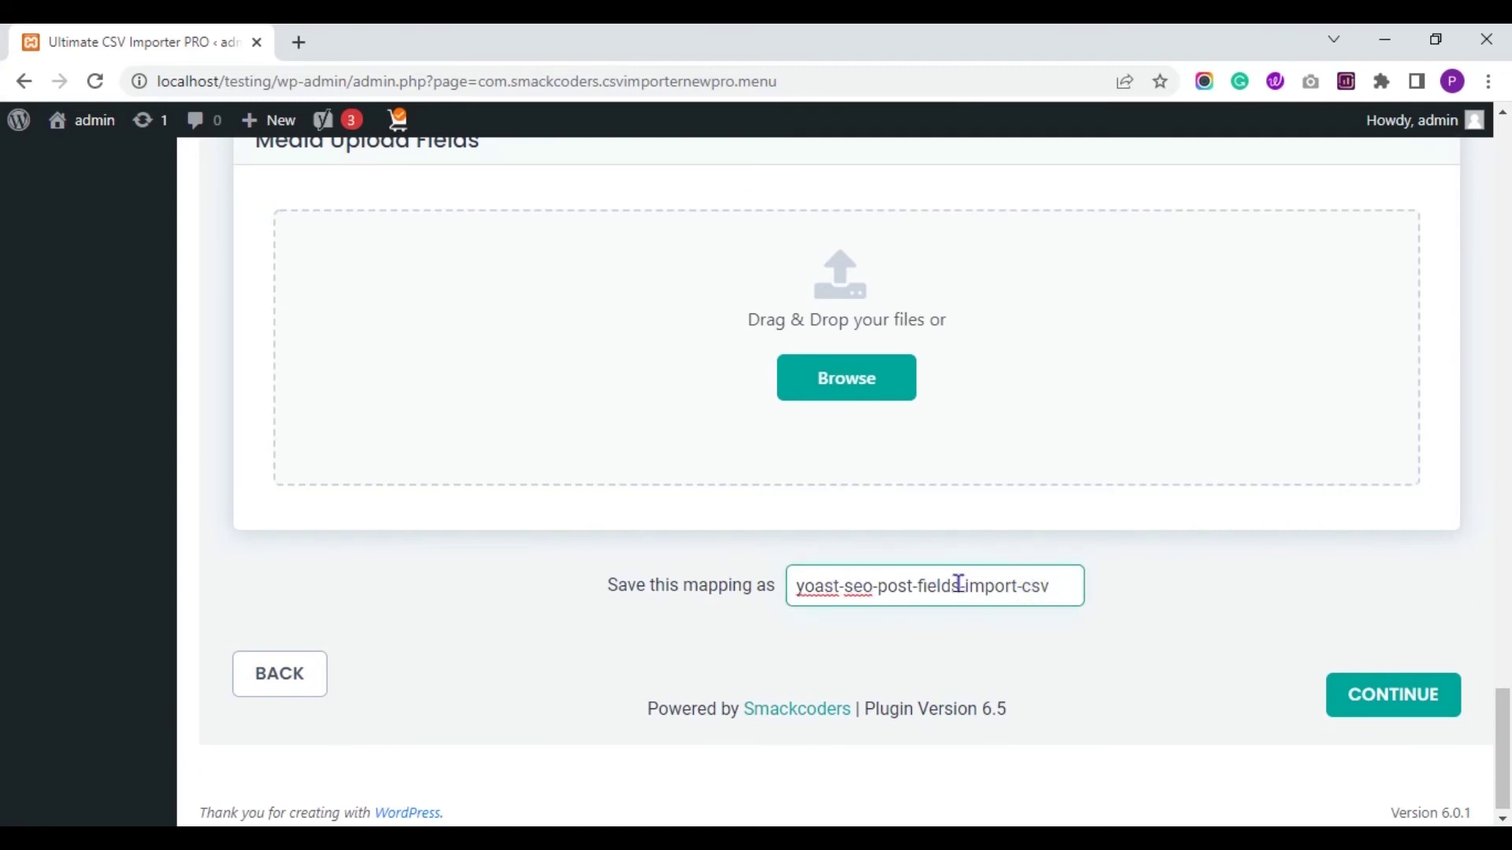
pyautogui.click(1049, 587)
pyautogui.press('BackSpace')
pyautogui.press('BackSpace')
pyautogui.press('BackSpace')
pyautogui.press('BackSpace')
pyautogui.hotkey('ctrl', 'Left')
pyautogui.hotkey('shift', 'Left')
pyautogui.press('Right')
pyautogui.hotkey('ctrl', 'Right')
pyautogui.hotkey('ctrl', 'shift', 'Left')
pyautogui.press('BackSpace')
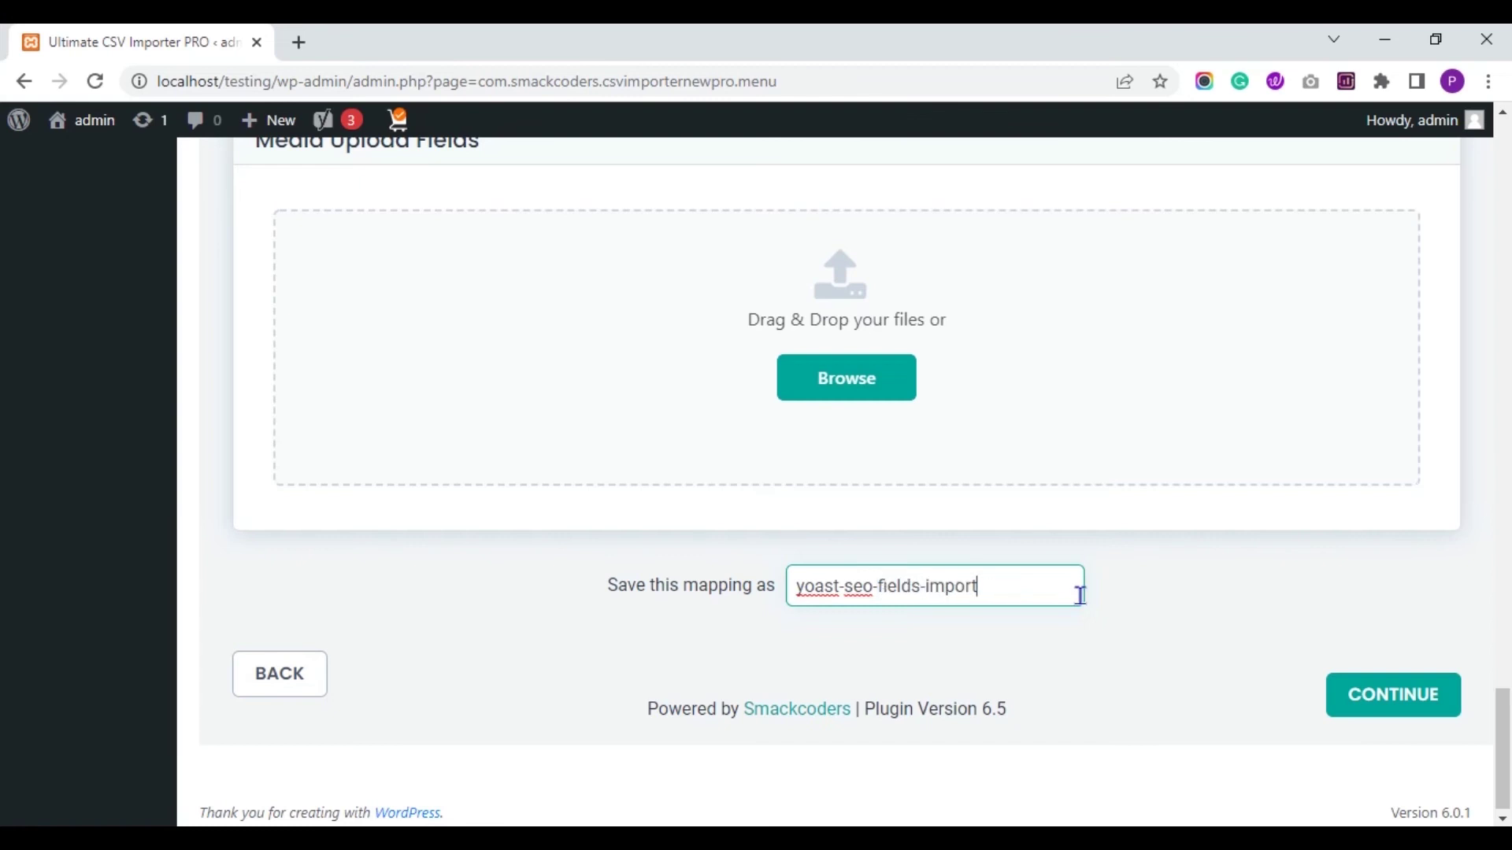
pyautogui.click(1189, 628)
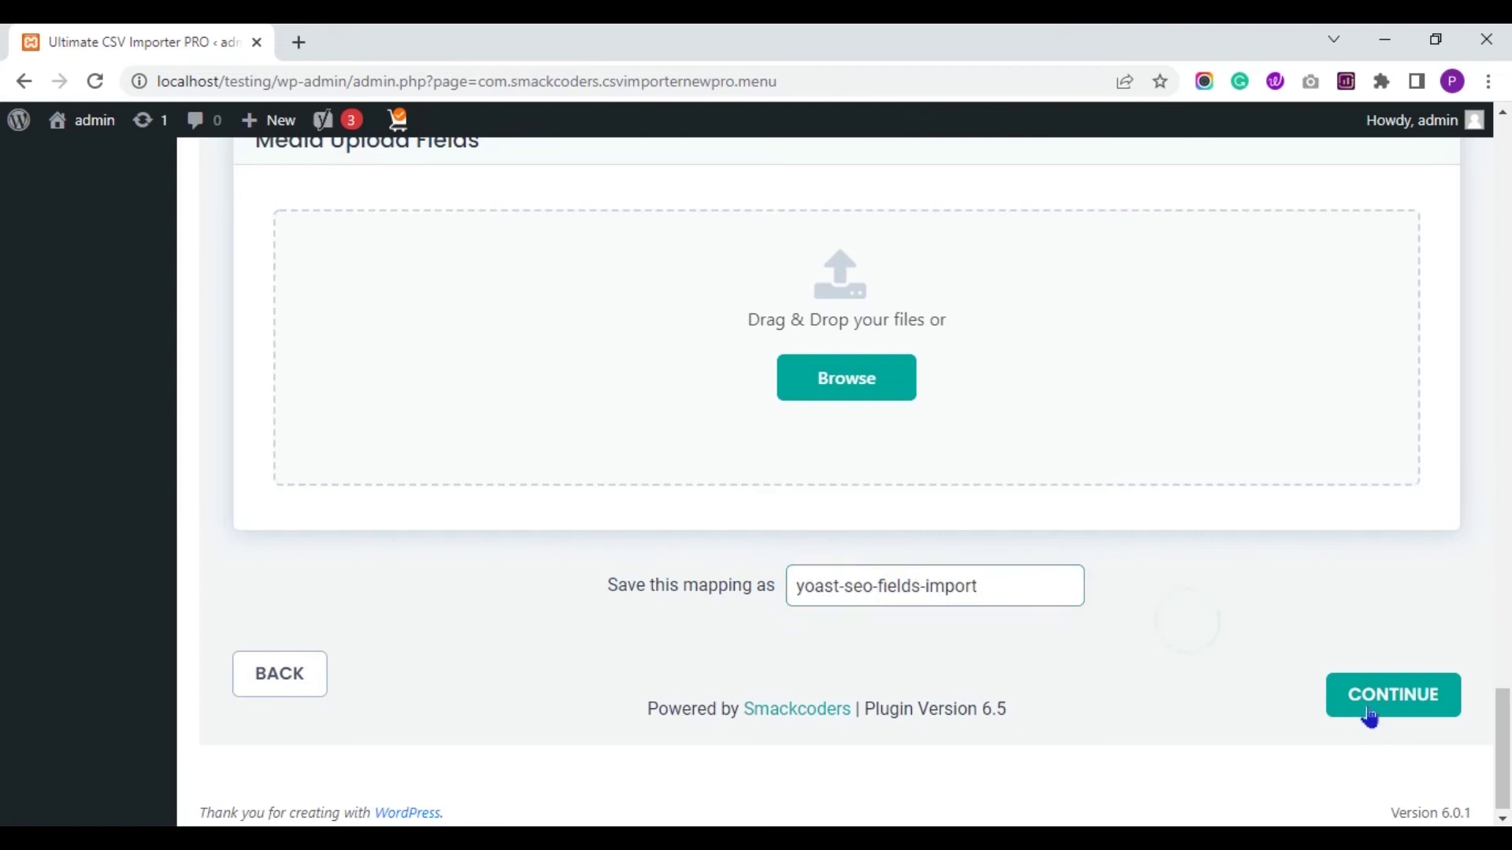
# Leave the Featured Image Media Handling defaults unchanged and advance to import configuration
pyautogui.click(1417, 709)
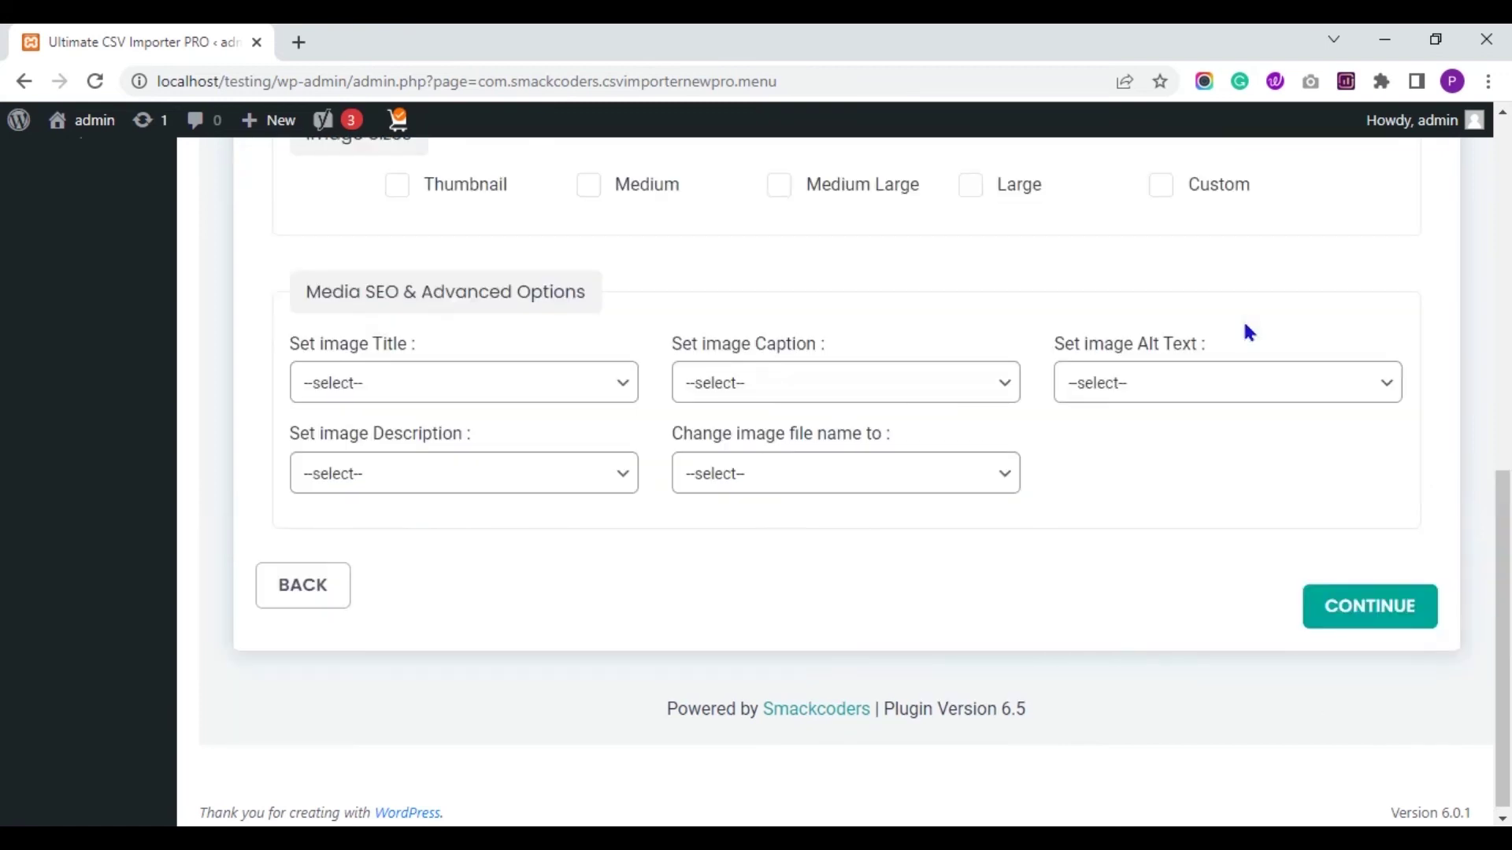
pyautogui.moveTo(1496, 587); pyautogui.dragTo(1474, 242)
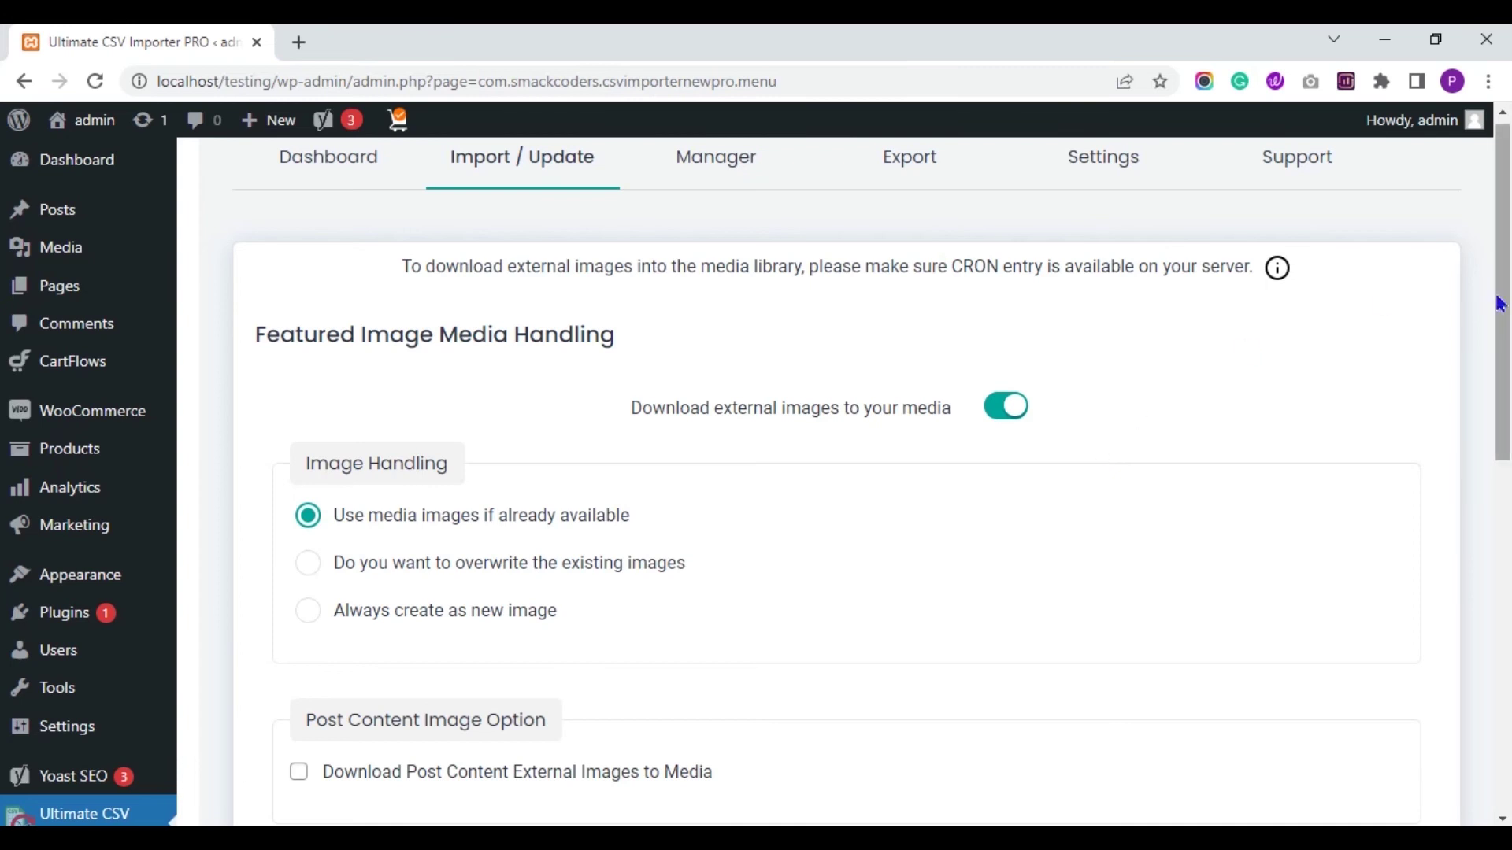
pyautogui.scroll(-10, 7, 533)
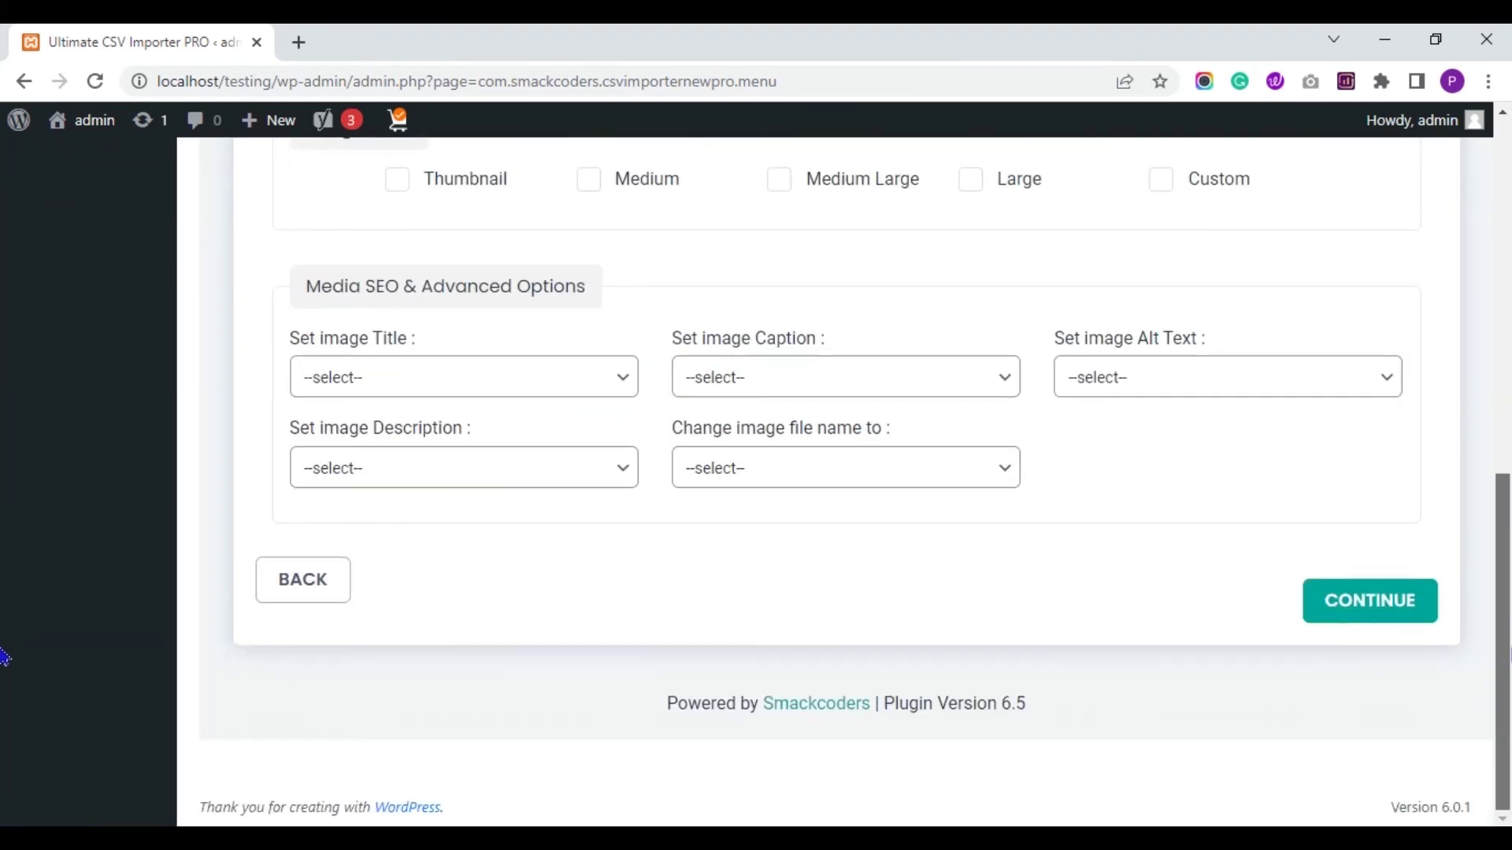
pyautogui.click(1399, 601)
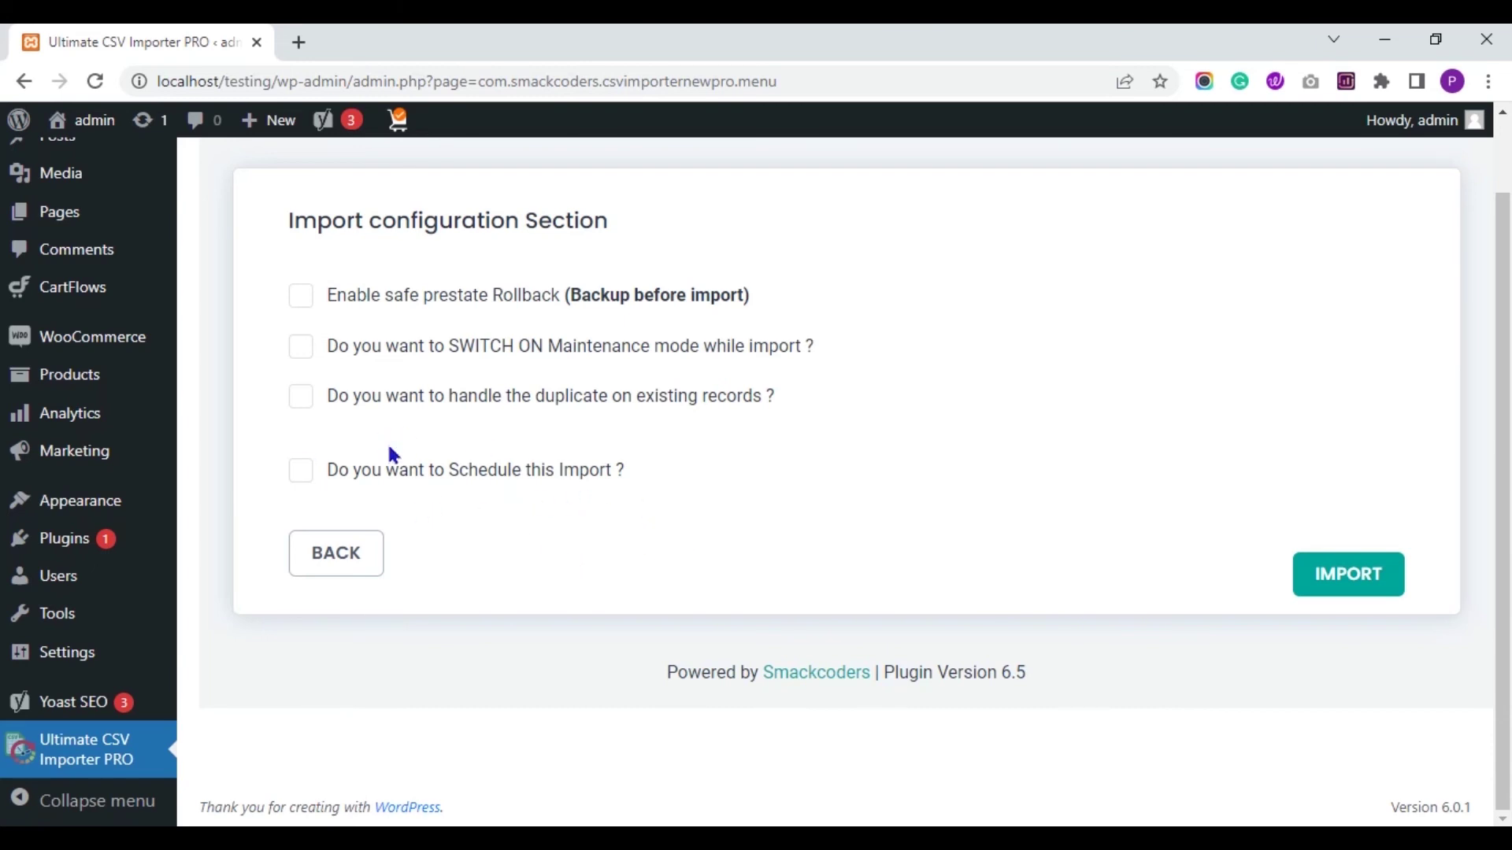
# Try the schedule and duplicate-handling options, leave them all off, and start importing the record
pyautogui.click(307, 484)
pyautogui.click(299, 372)
pyautogui.click(300, 396)
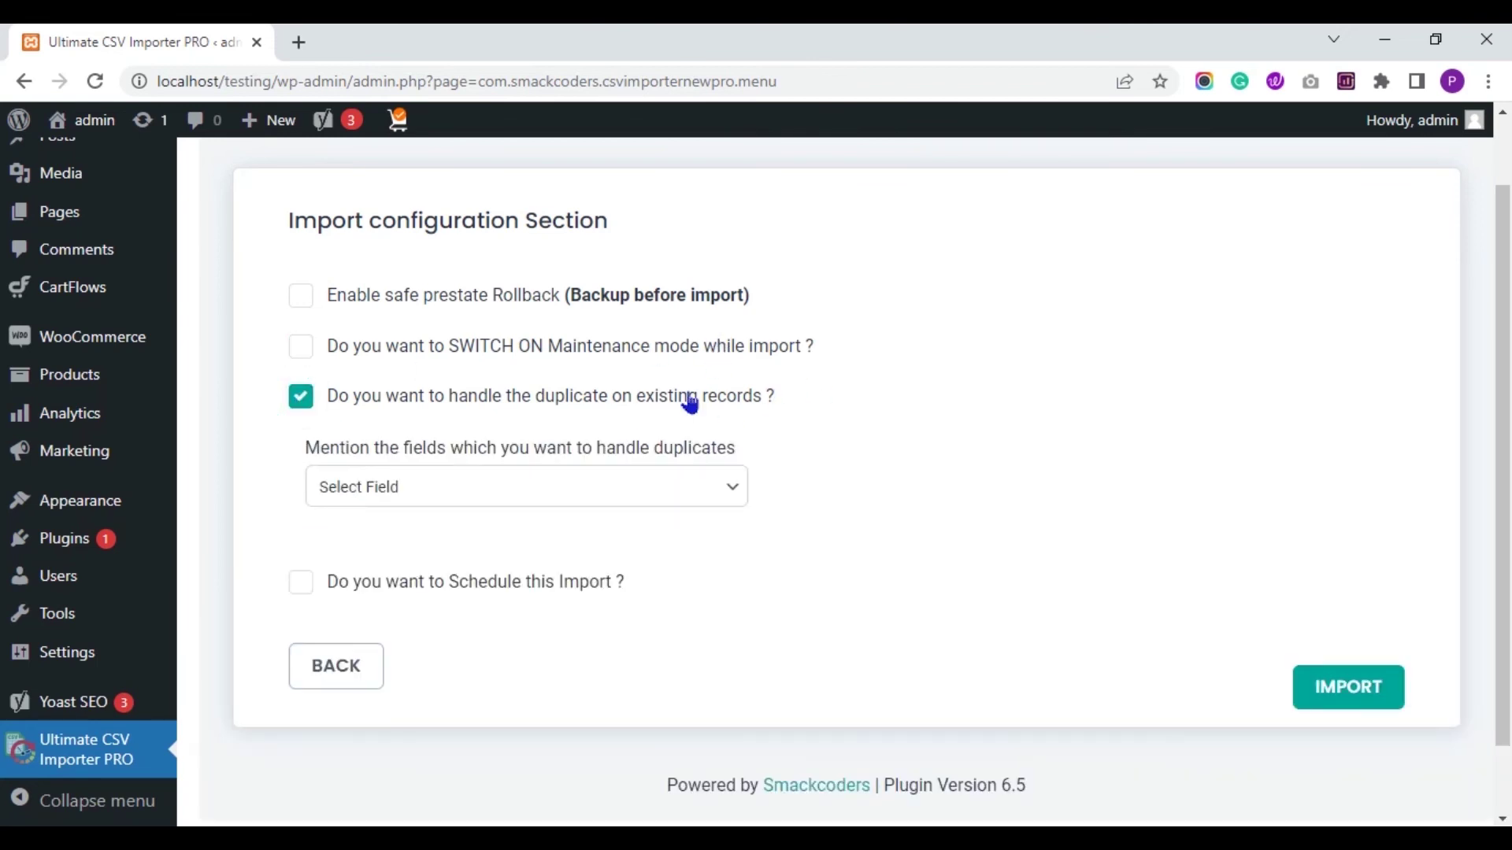
pyautogui.click(726, 486)
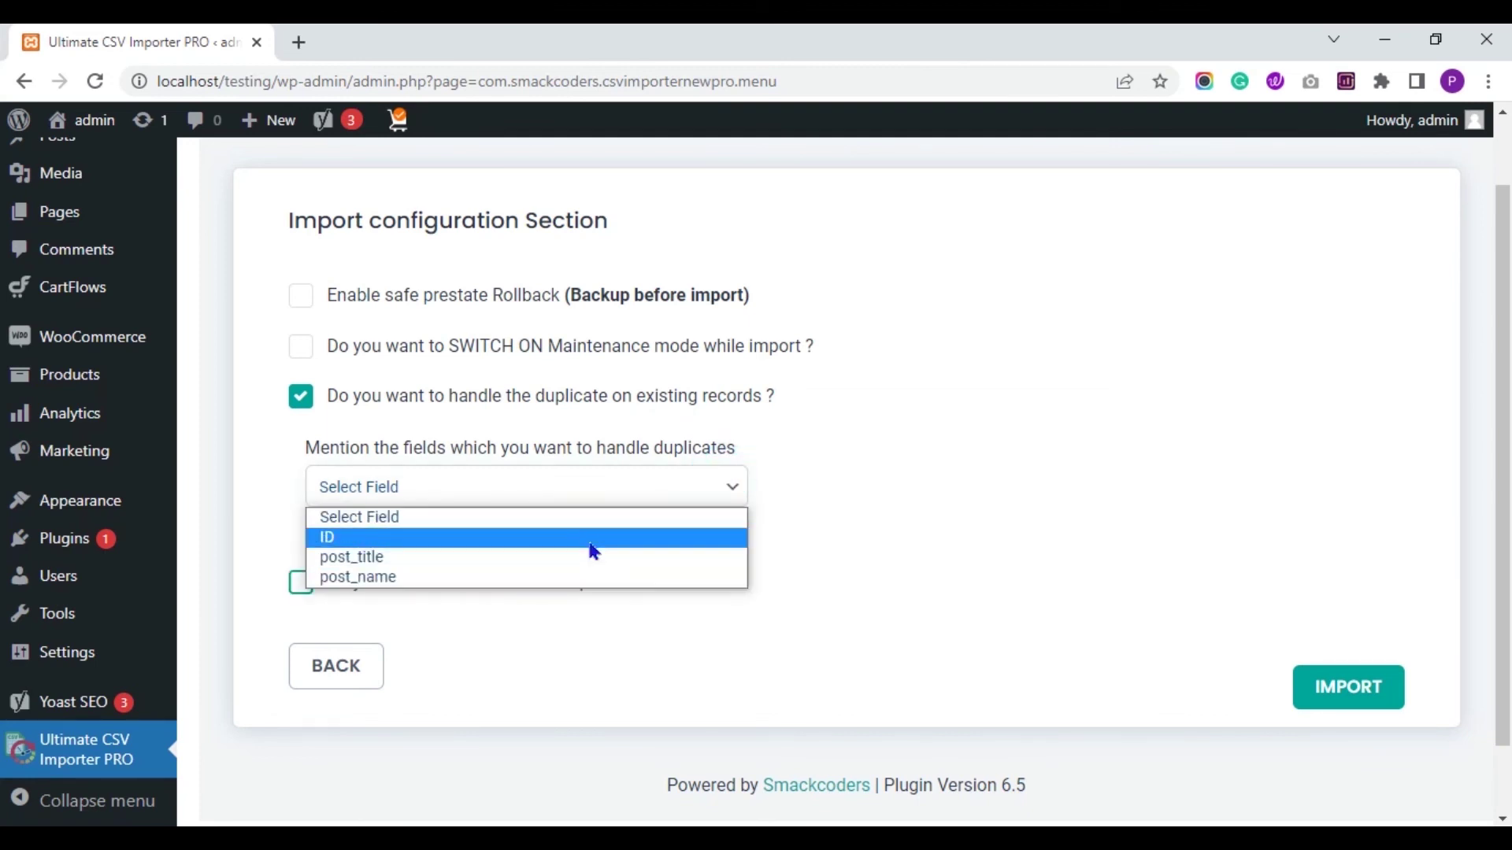
pyautogui.click(301, 396)
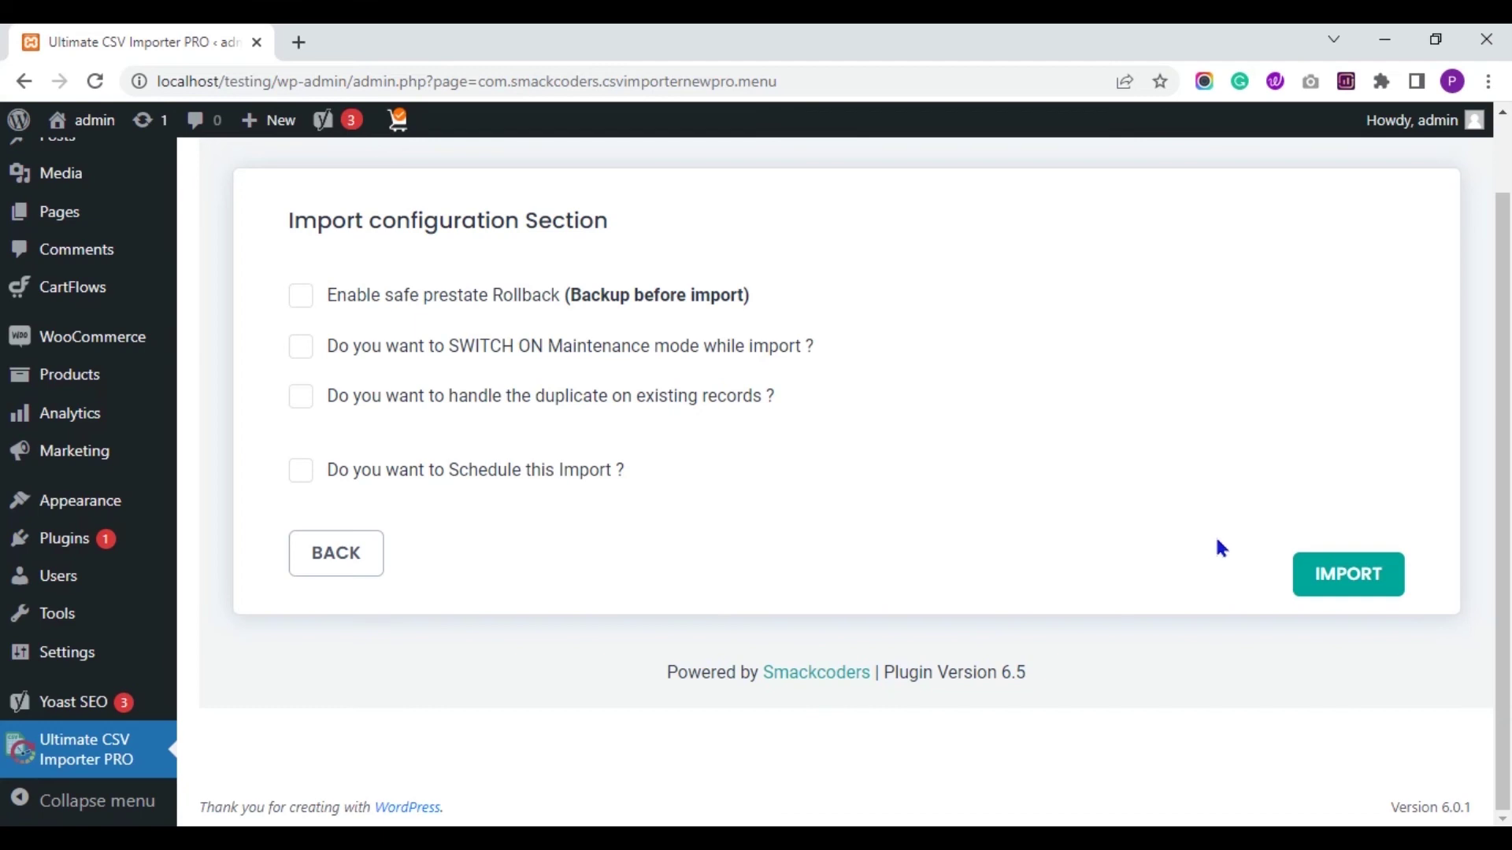
pyautogui.click(1324, 590)
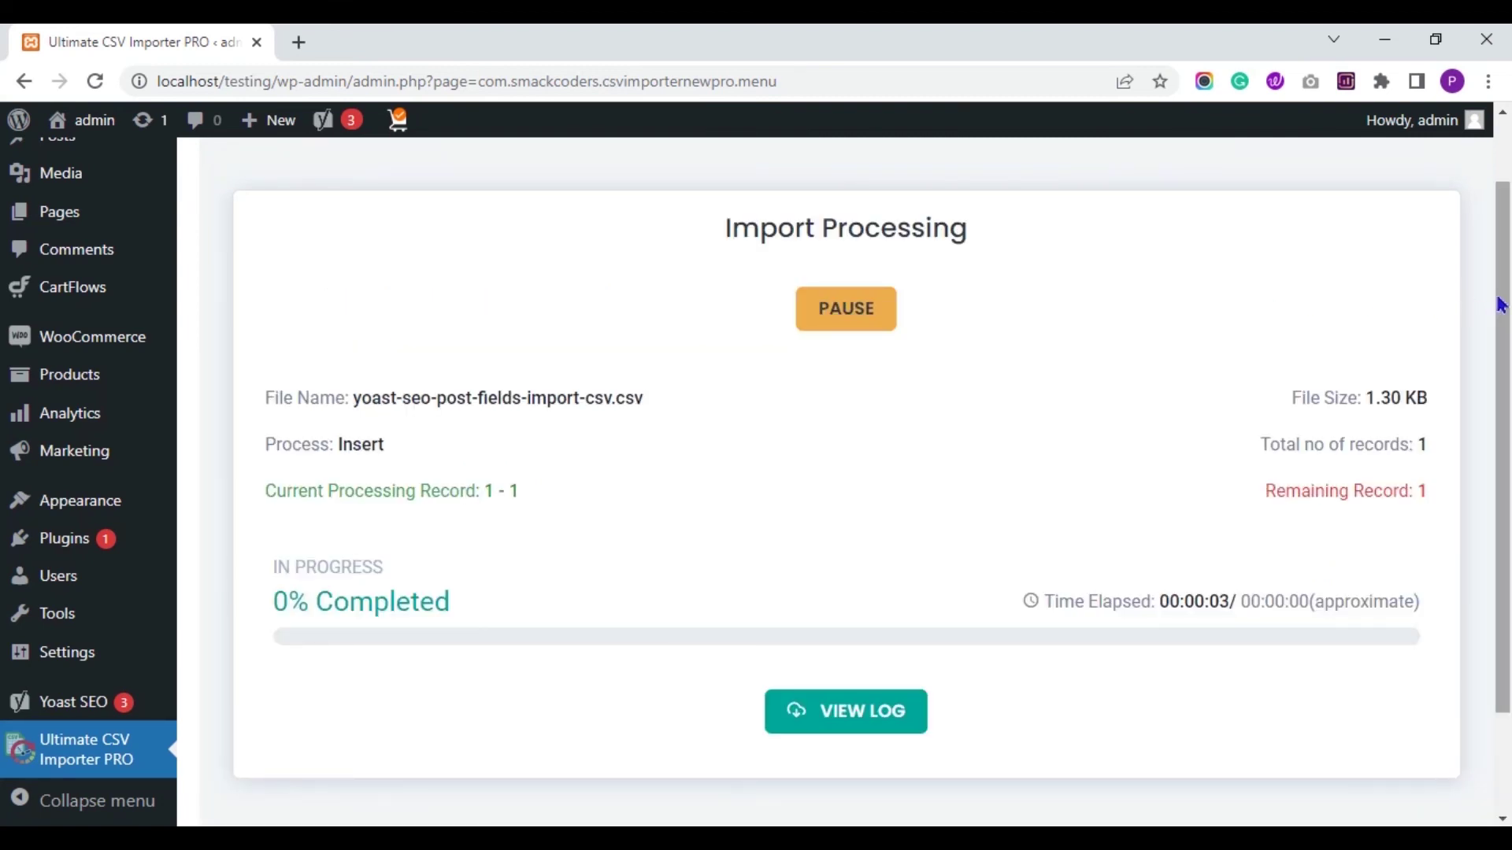
# Once the import finishes, open the imported post 'Yoast post test' in the WordPress editor
pyautogui.moveTo(1502, 300); pyautogui.dragTo(1504, 337)
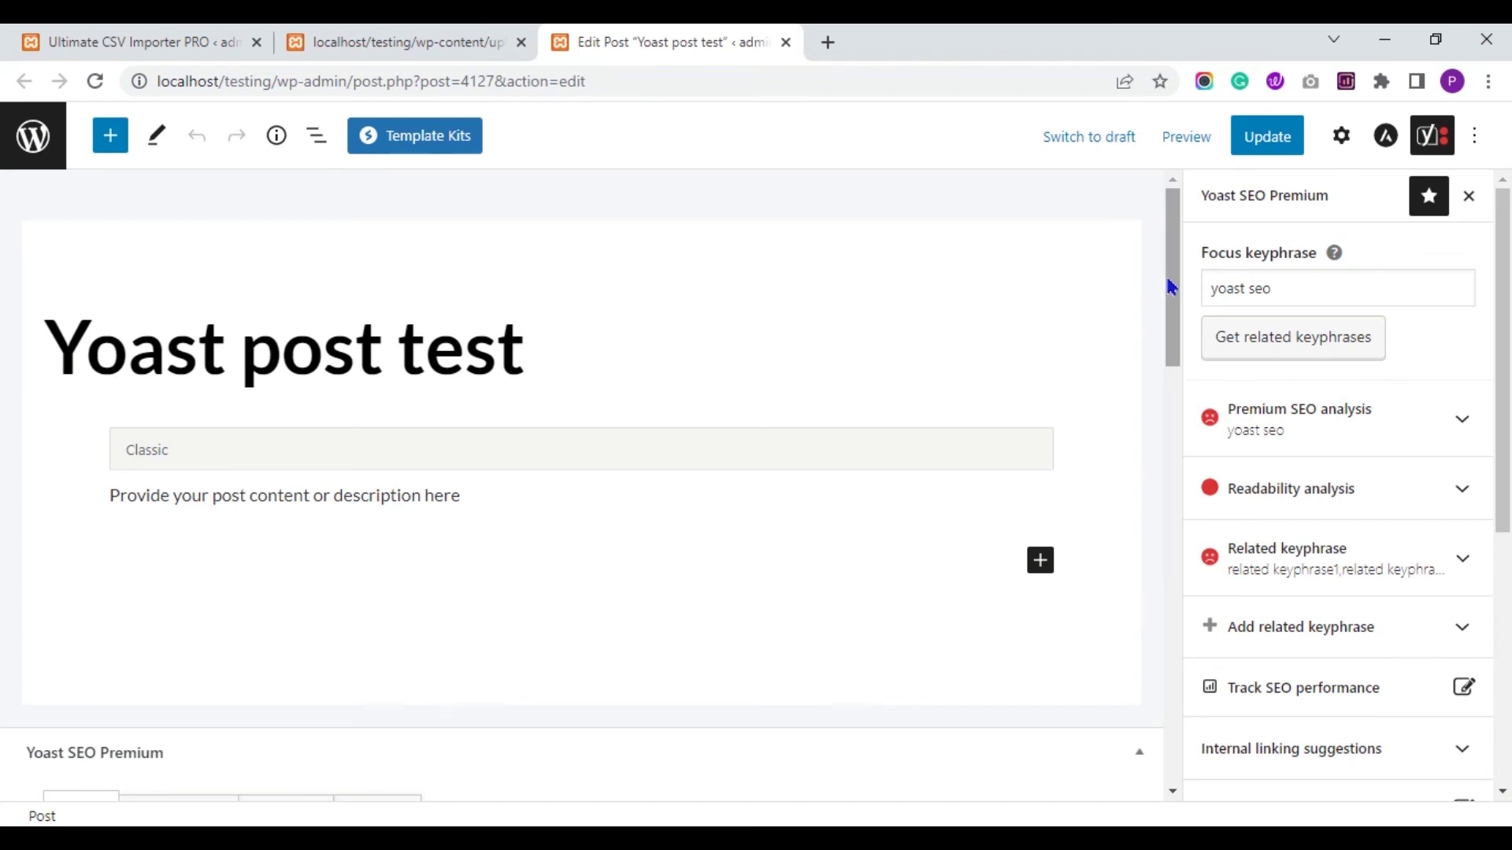
# Scroll down to the Yoast SEO Premium metabox and review the imported related keyphrases and synonyms
pyautogui.moveTo(1172, 288); pyautogui.dragTo(1188, 439)
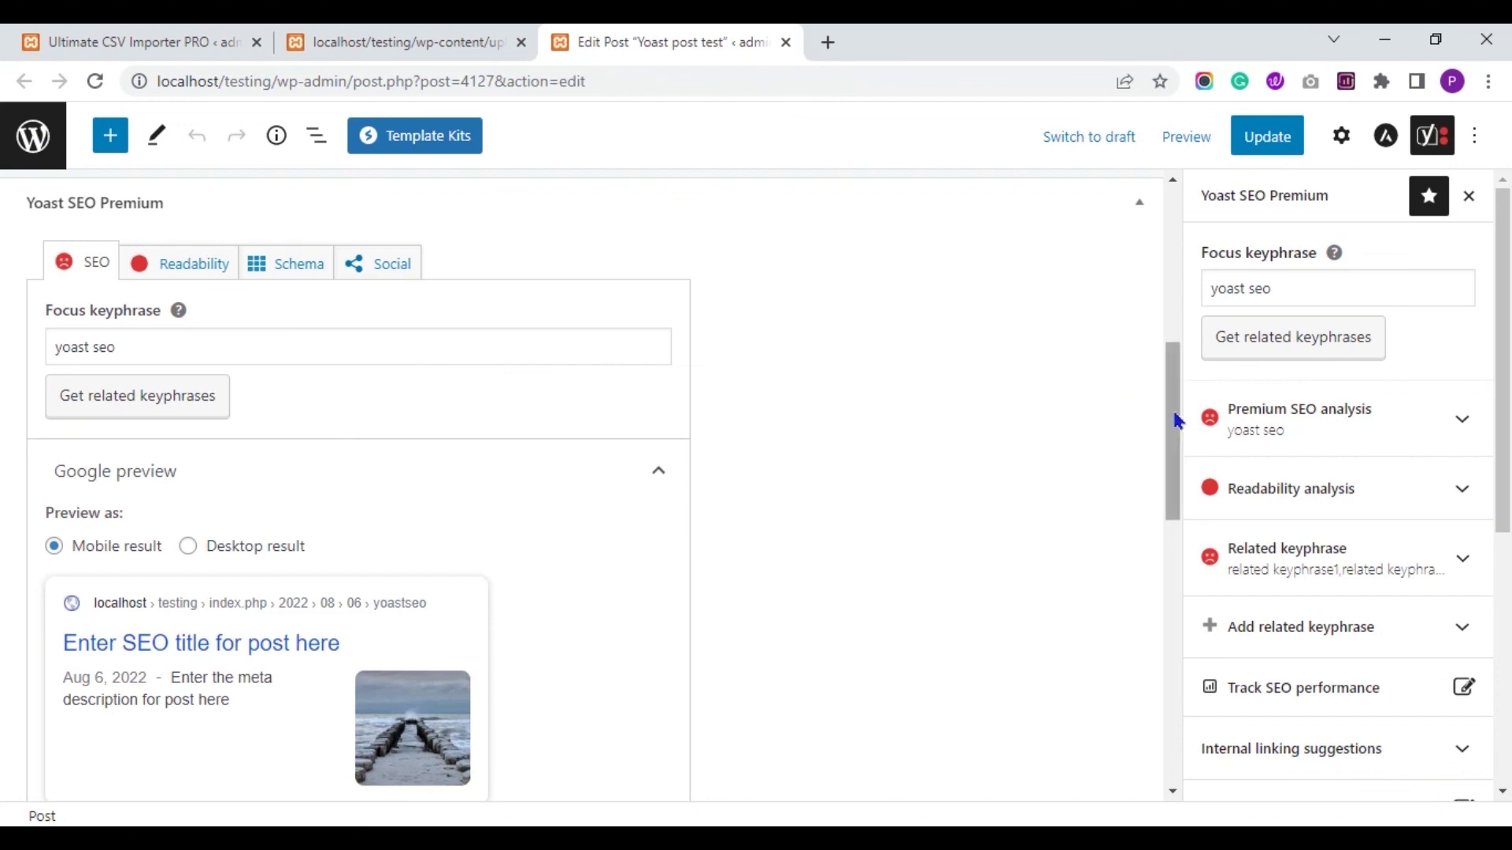
pyautogui.moveTo(1178, 421); pyautogui.dragTo(1178, 551)
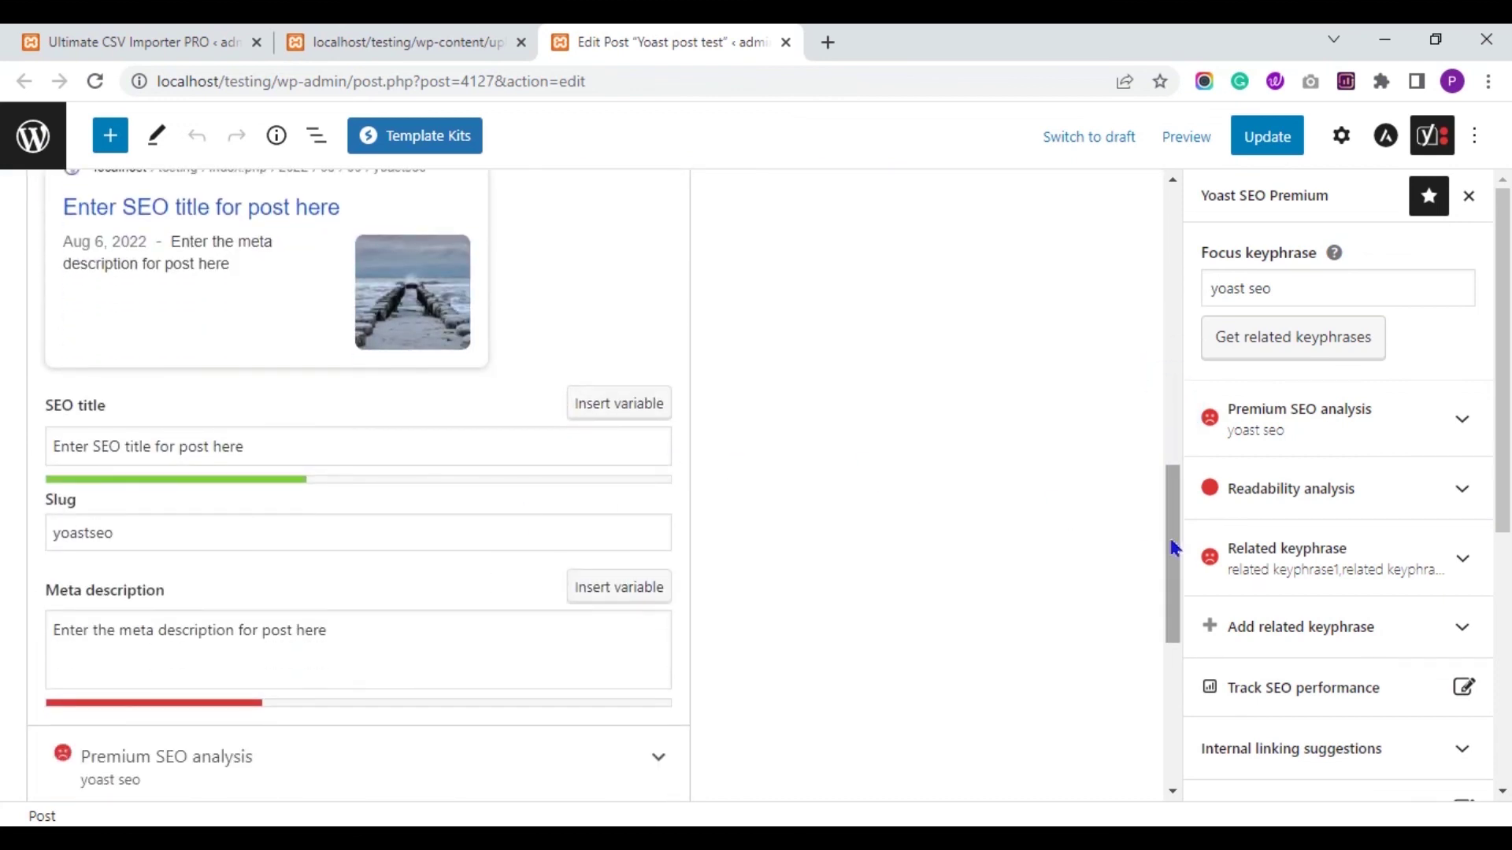
pyautogui.moveTo(1174, 549); pyautogui.dragTo(1174, 645)
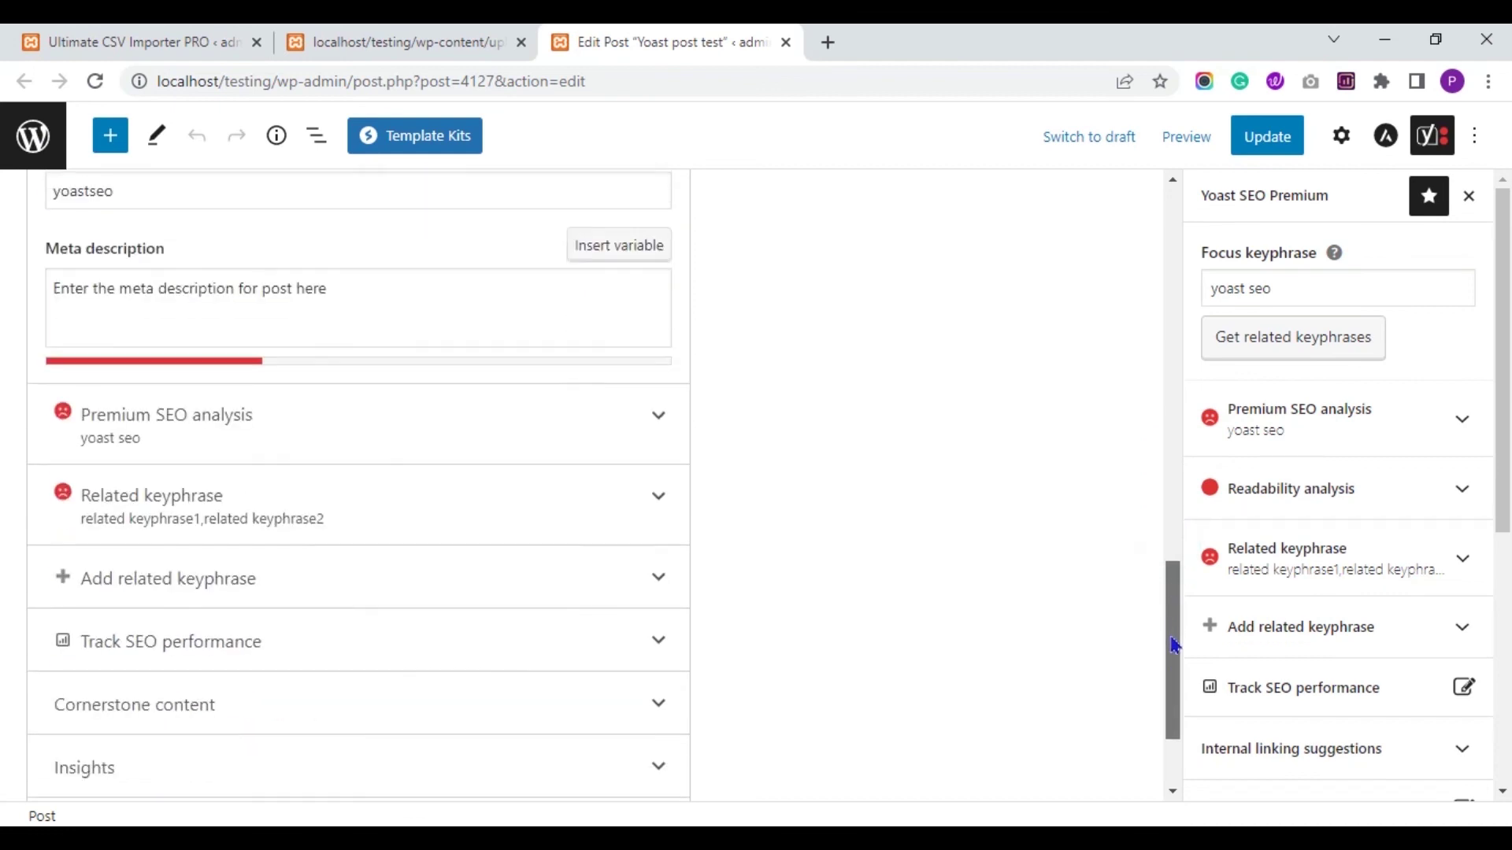
pyautogui.click(641, 508)
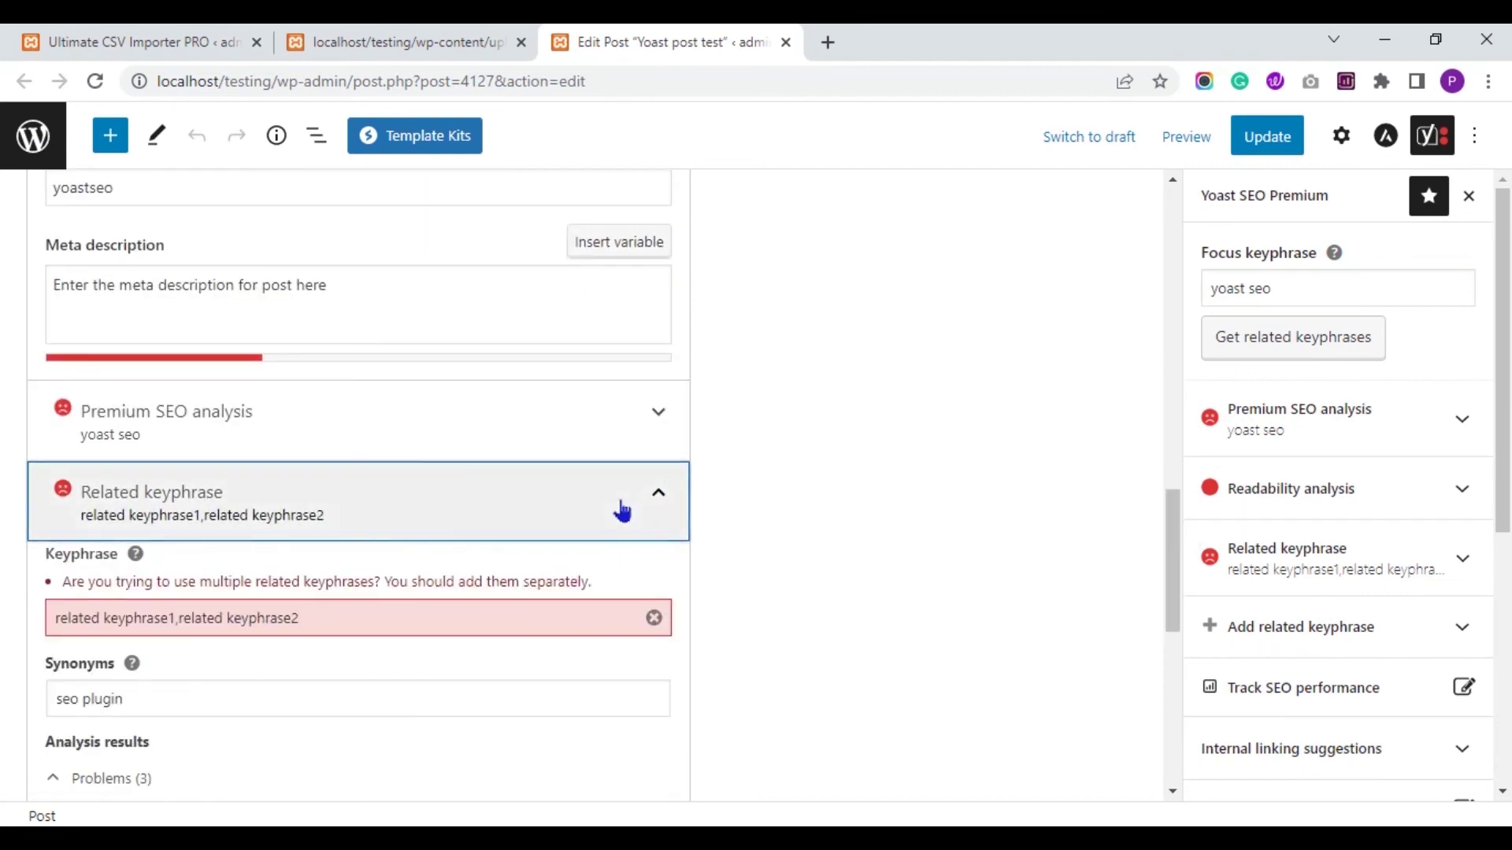
pyautogui.click(622, 510)
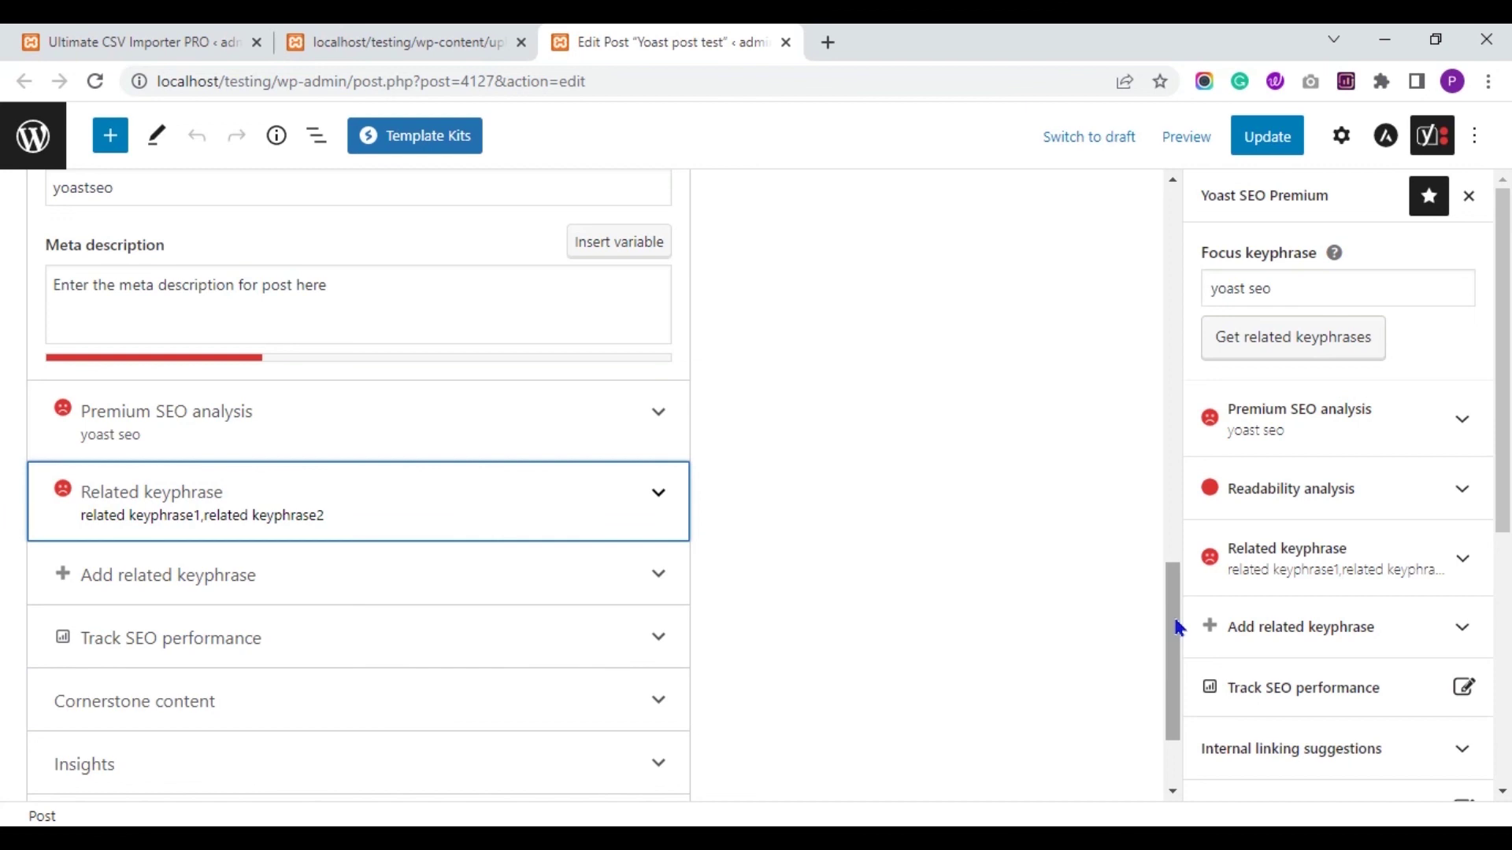
# Confirm cornerstone content is On and review the Advanced settings: No Image Index, No Archive, breadcrumbs title and canonical URL
pyautogui.moveTo(1179, 628); pyautogui.dragTo(1178, 678)
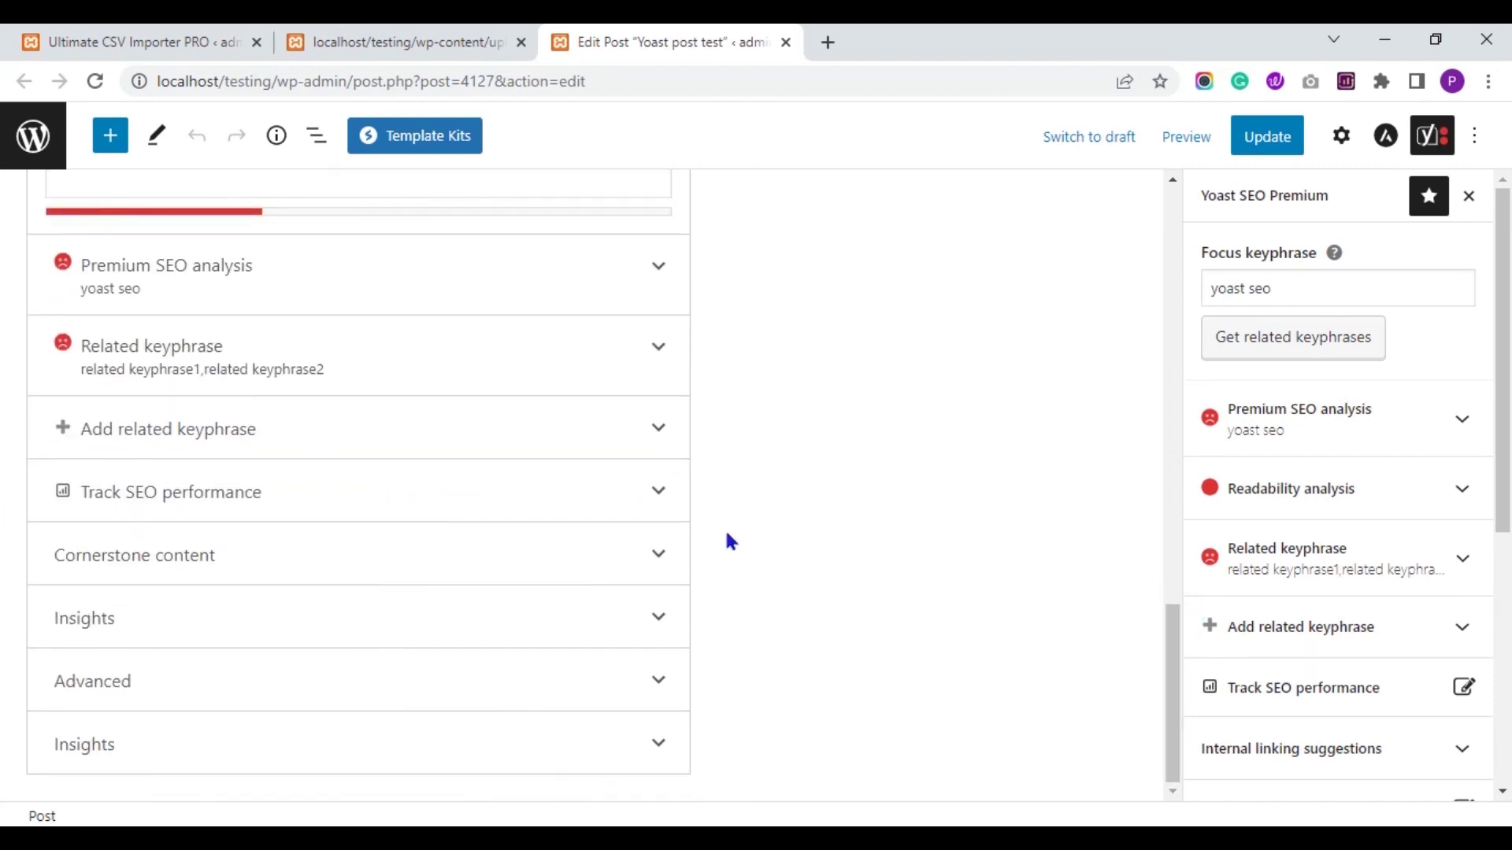
pyautogui.click(594, 564)
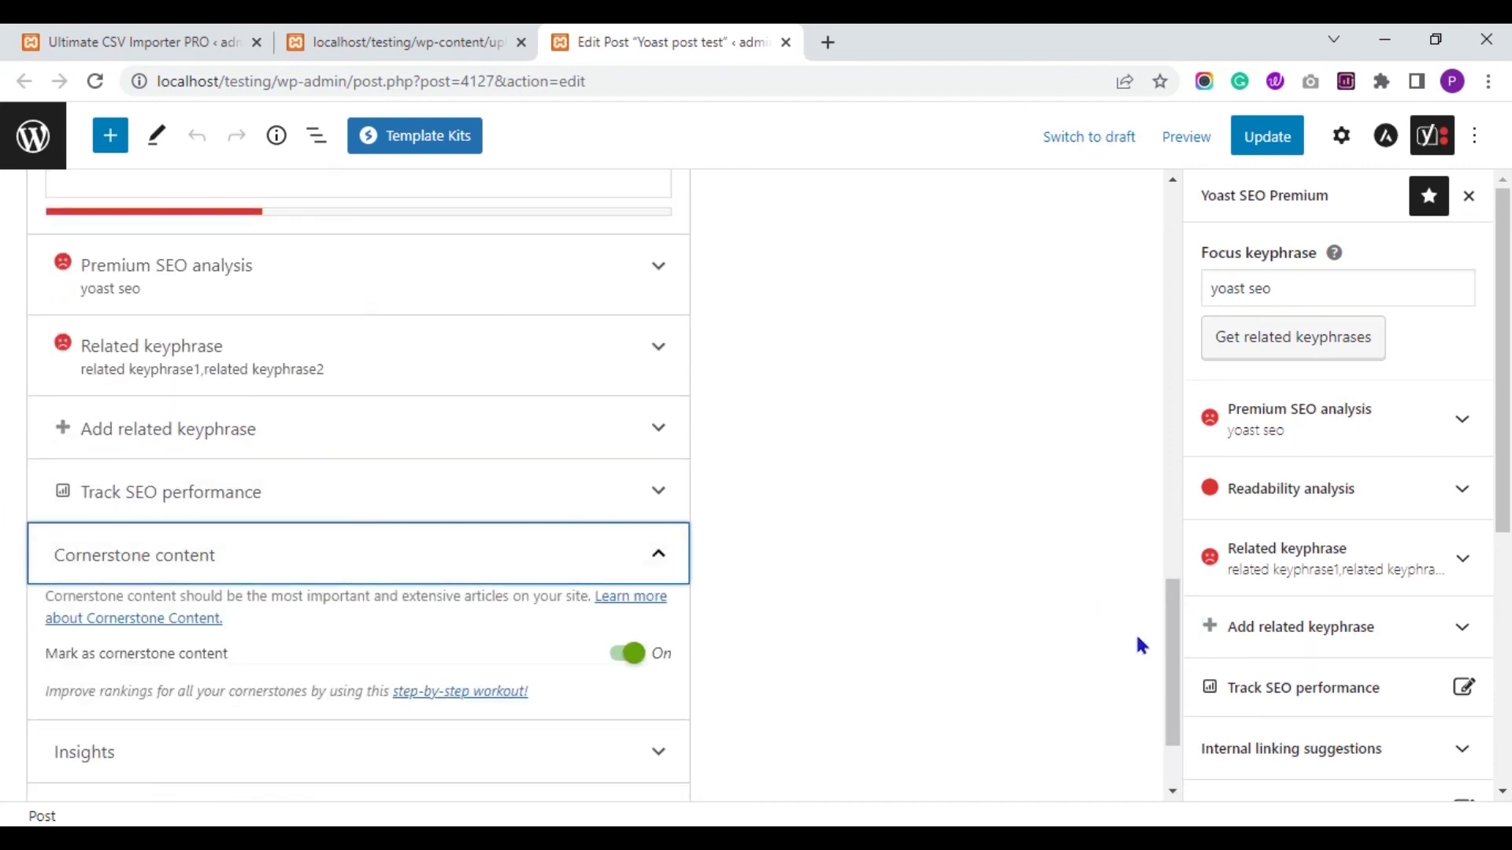
pyautogui.moveTo(1166, 659); pyautogui.dragTo(1172, 697)
pyautogui.click(572, 693)
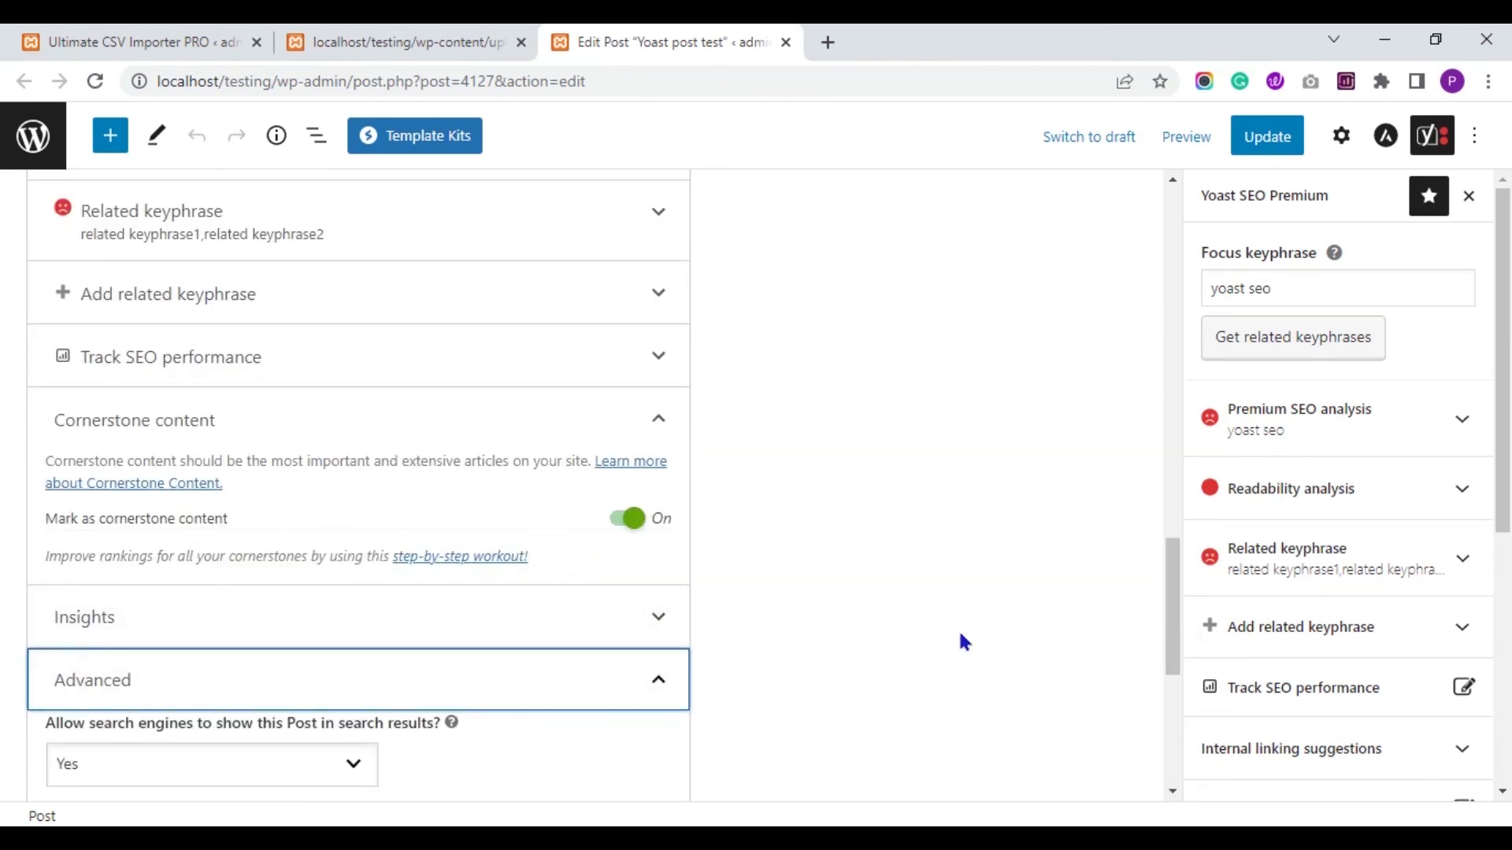
pyautogui.moveTo(1173, 588); pyautogui.dragTo(1140, 328)
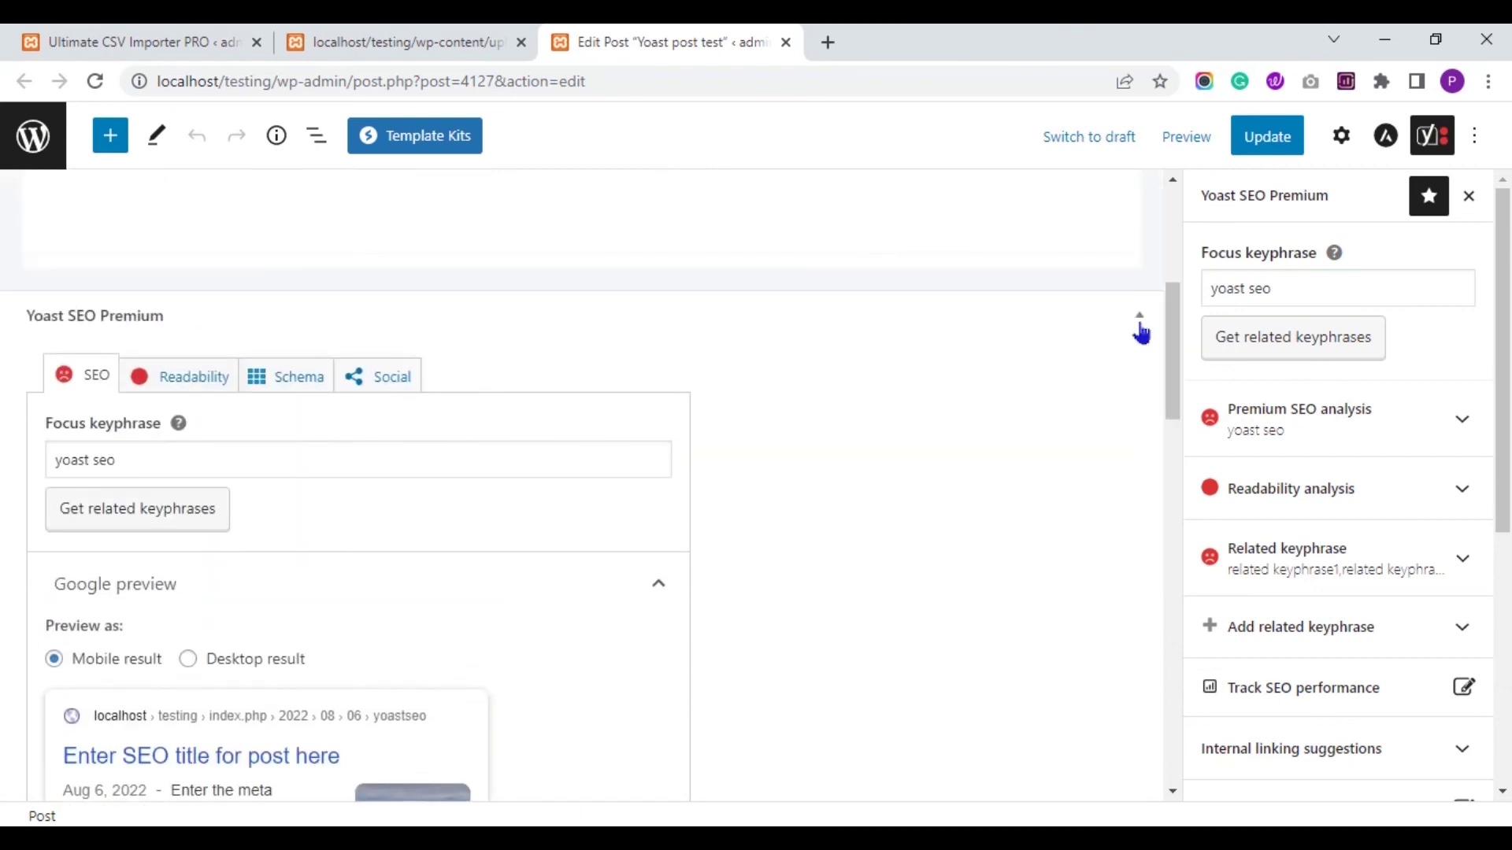
# Confirm the Schema article type is Blog Post, then review the Facebook and Twitter titles, descriptions and images
pyautogui.click(309, 370)
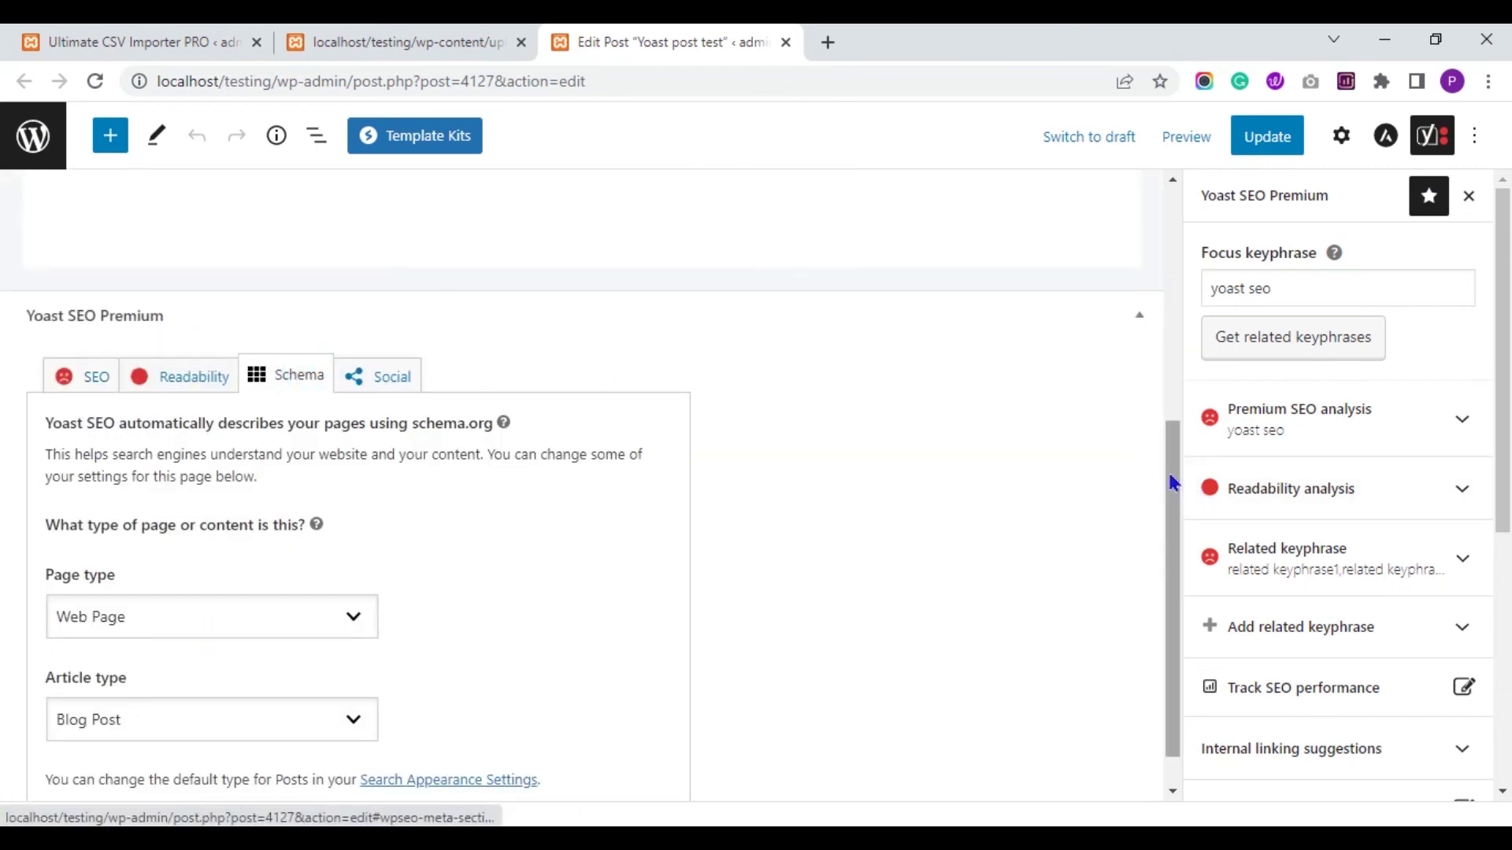
pyautogui.moveTo(1171, 473); pyautogui.dragTo(1172, 500)
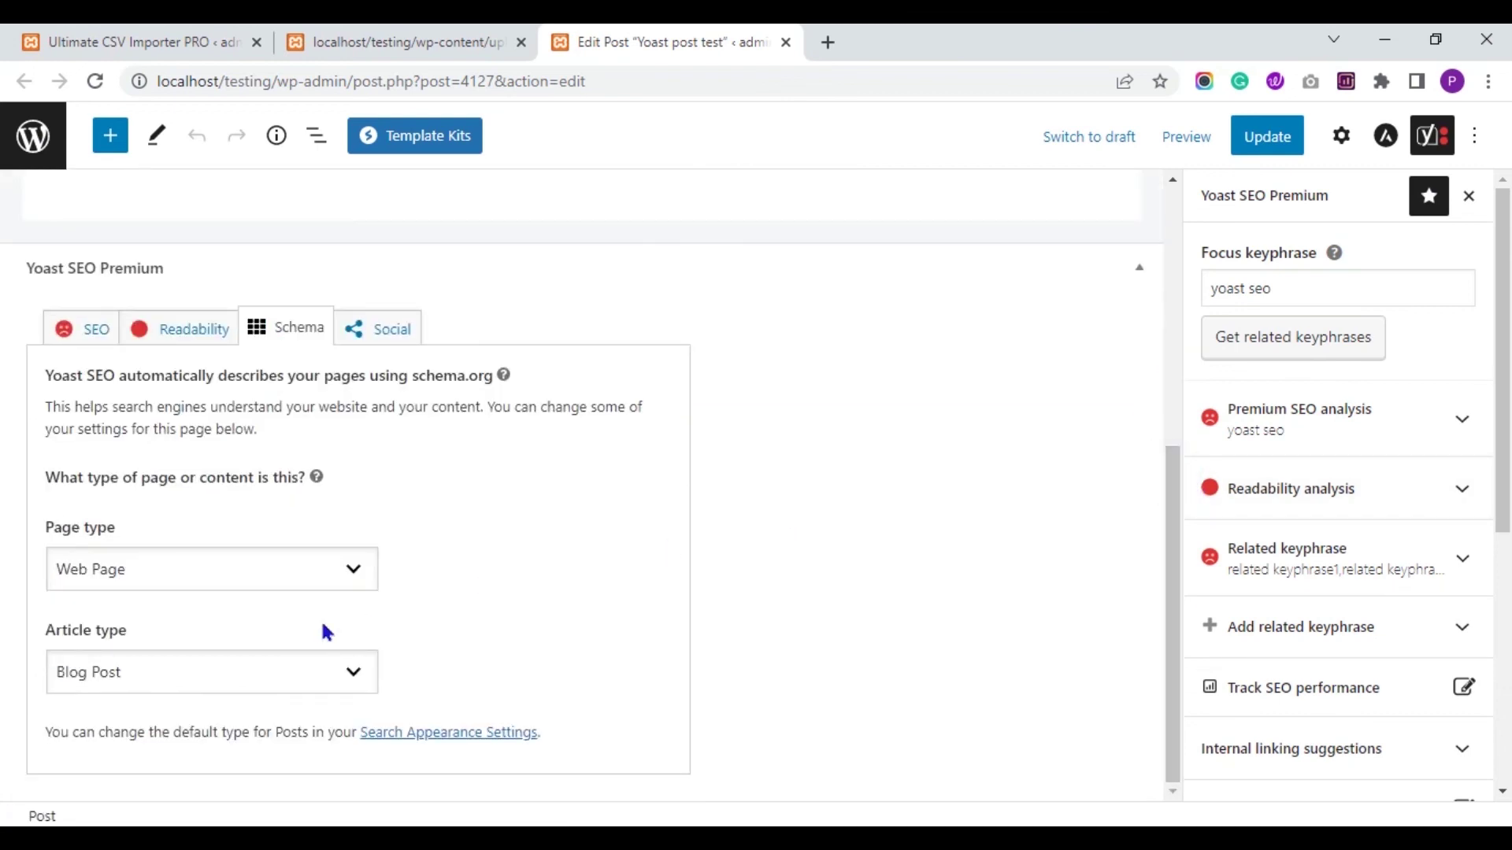
pyautogui.click(382, 340)
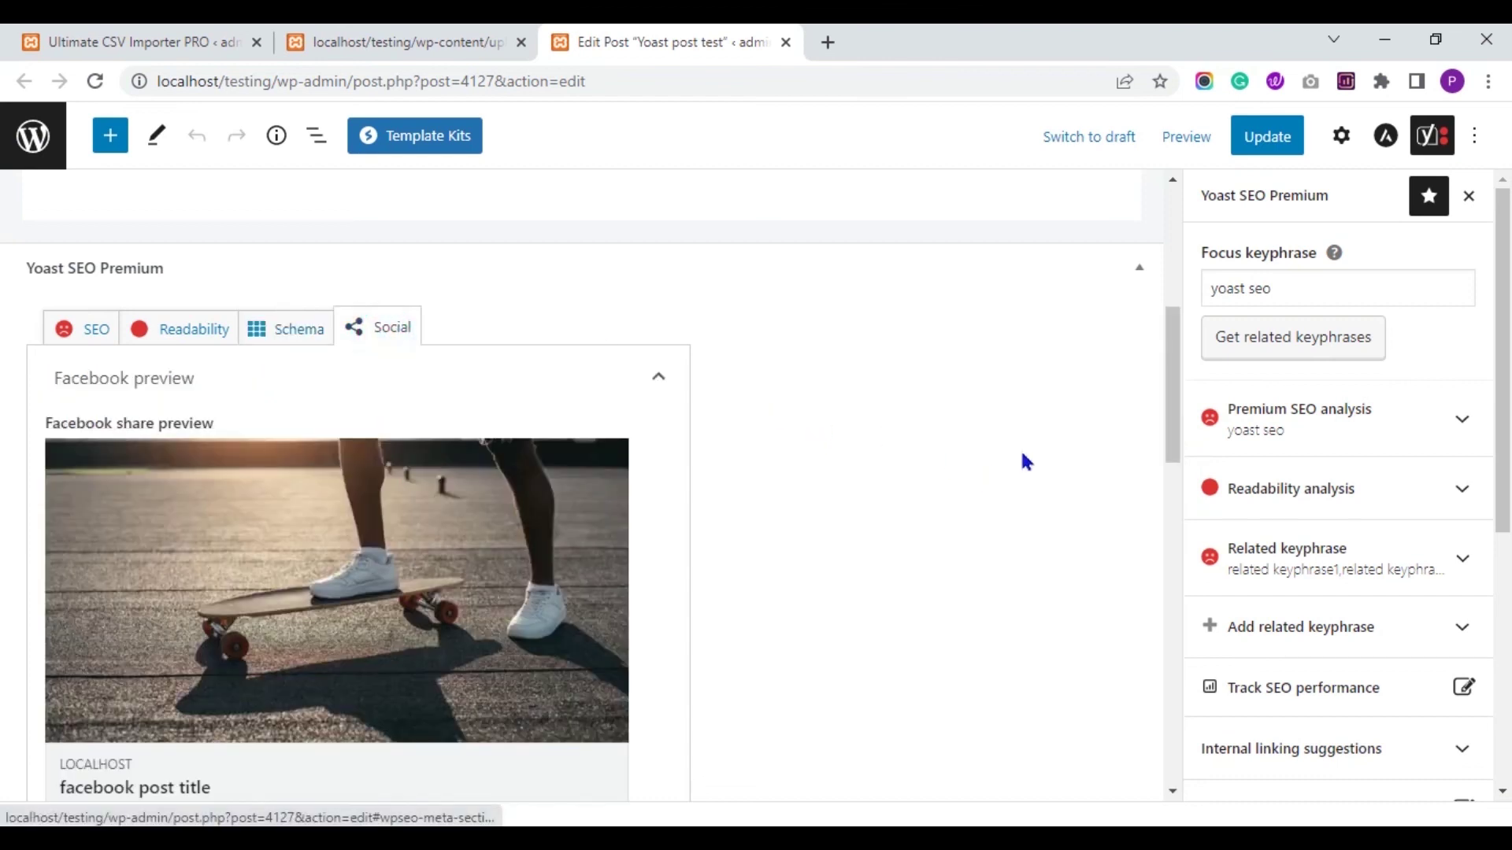
pyautogui.moveTo(1168, 403); pyautogui.dragTo(1168, 267)
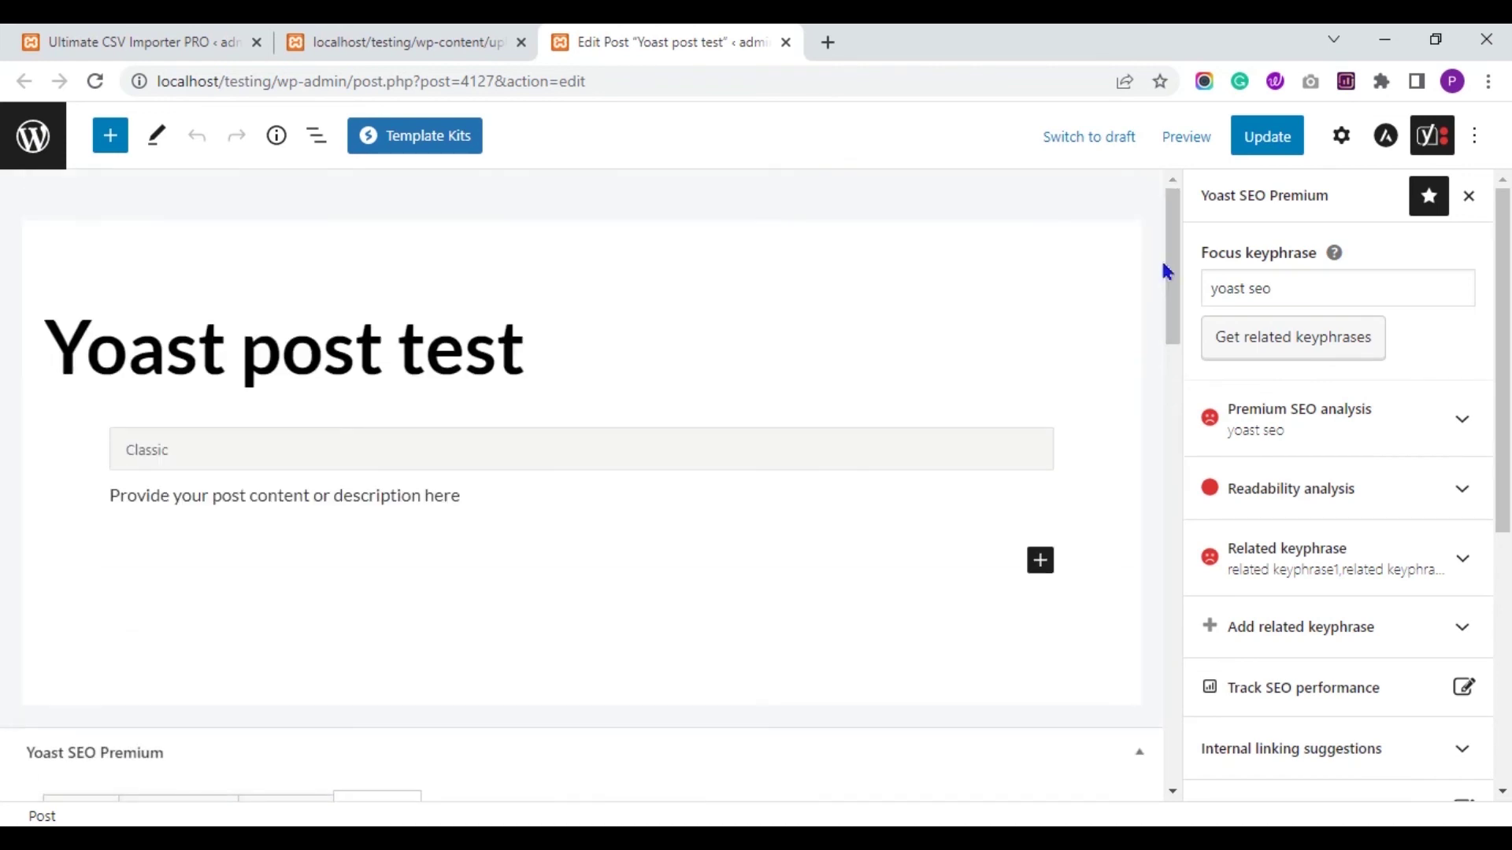